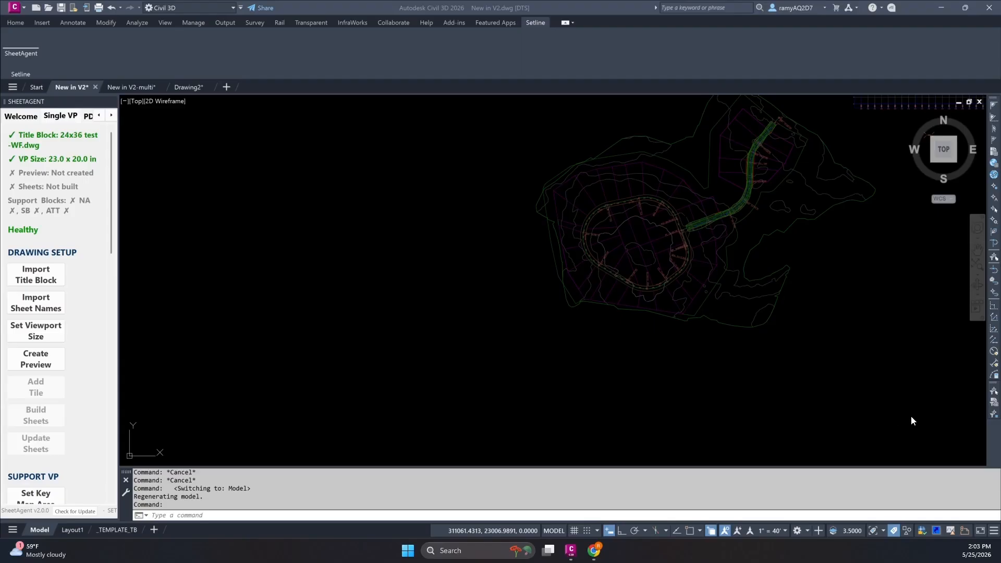
scroll(793, 346, "down", 5)
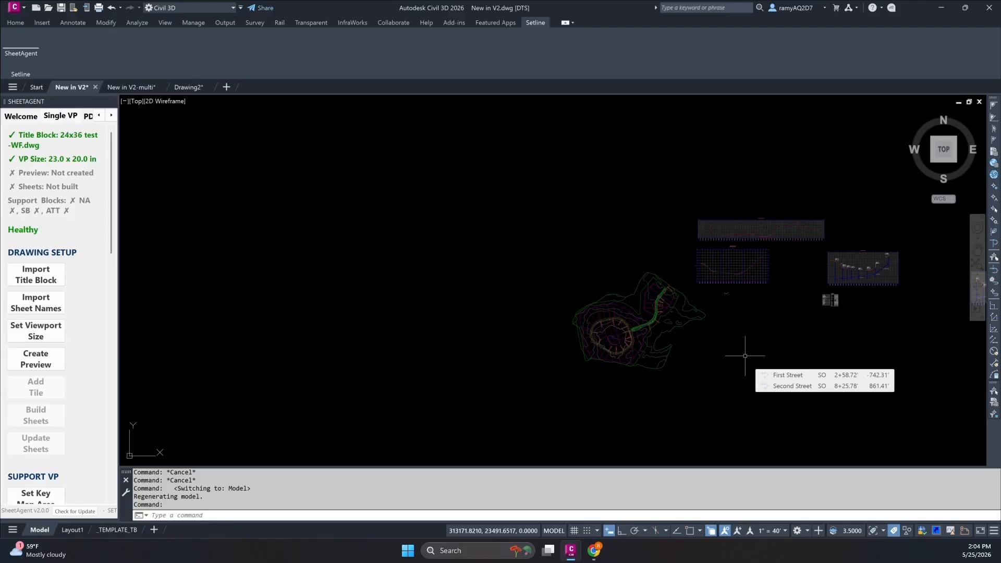
middle_click_drag(724, 384, 678, 381)
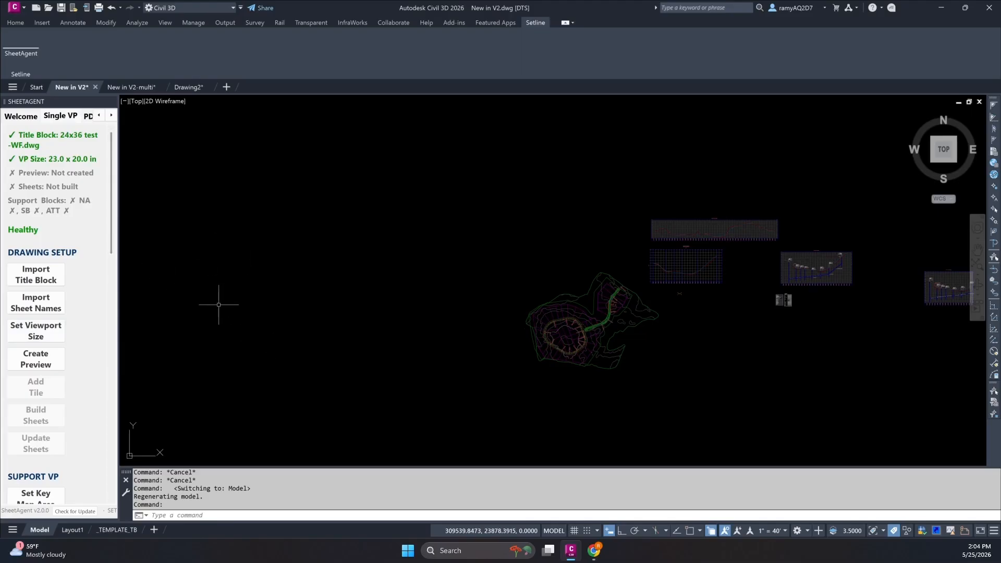
left_click(41, 369)
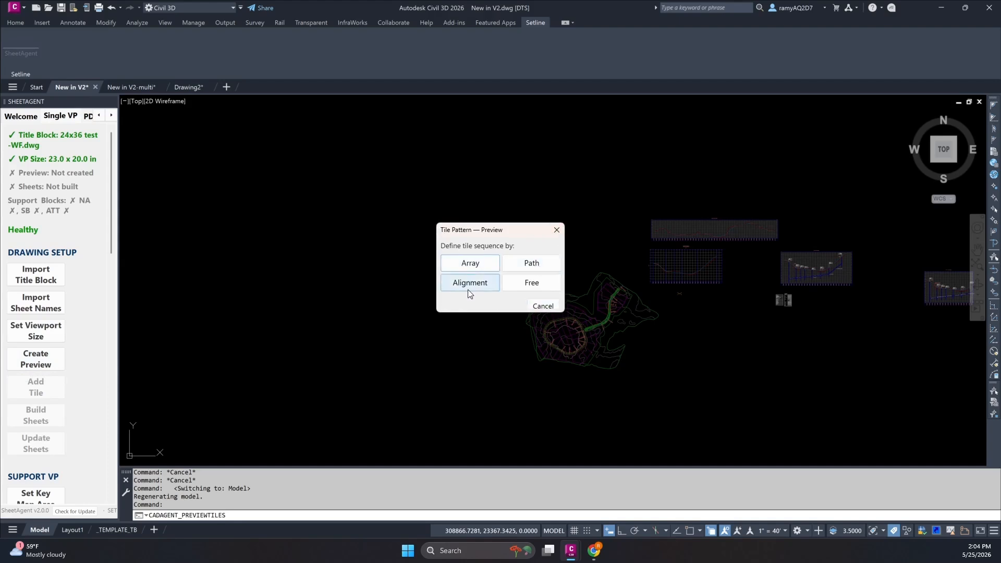
left_click(543, 307)
scroll(605, 339, "up", 4)
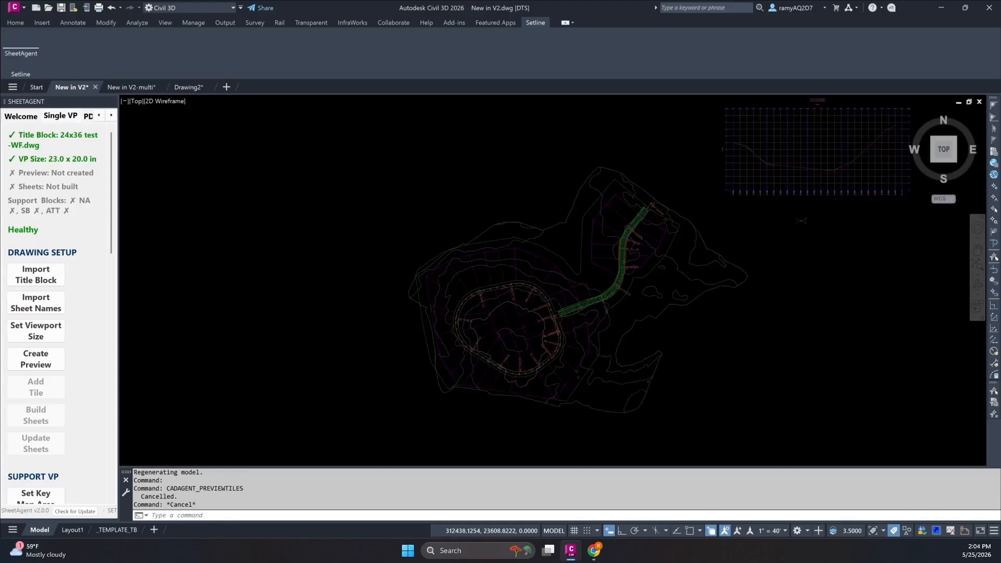
scroll(603, 346, "up", 2)
scroll(603, 339, "down", 6)
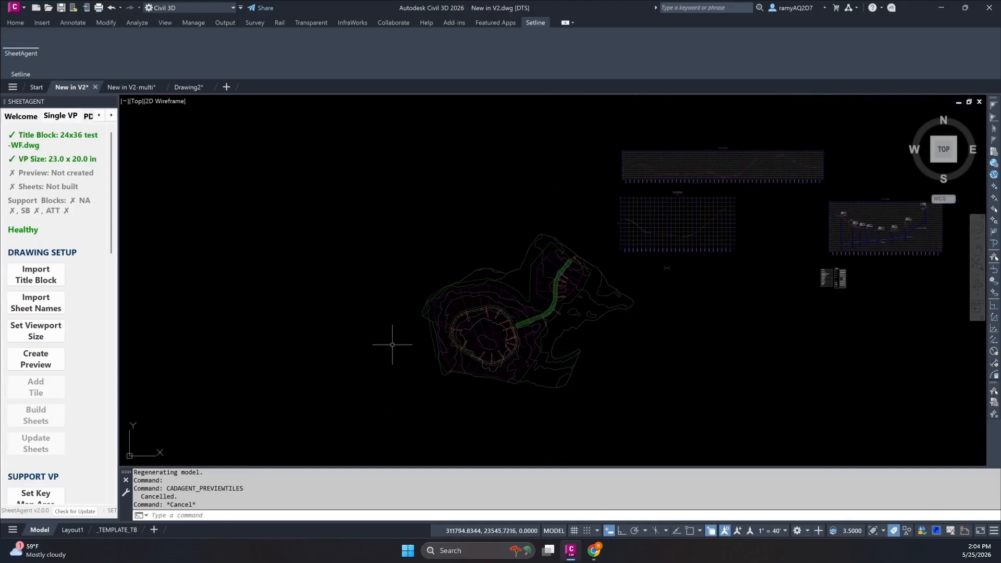
Start a single-viewport tile preview based on an alignment, using the Second Street alignment.
left_click(43, 365)
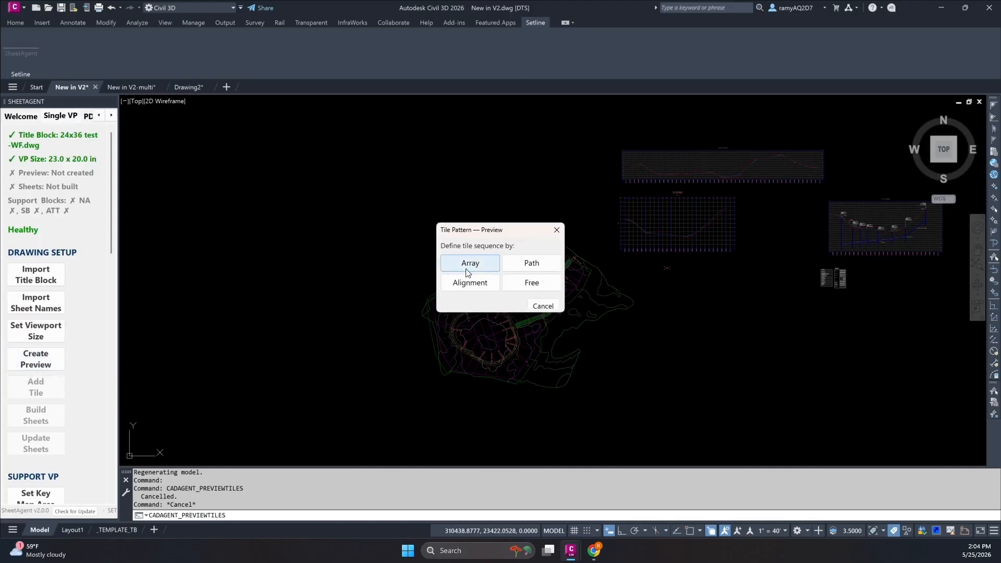
left_click_drag(519, 231, 545, 210)
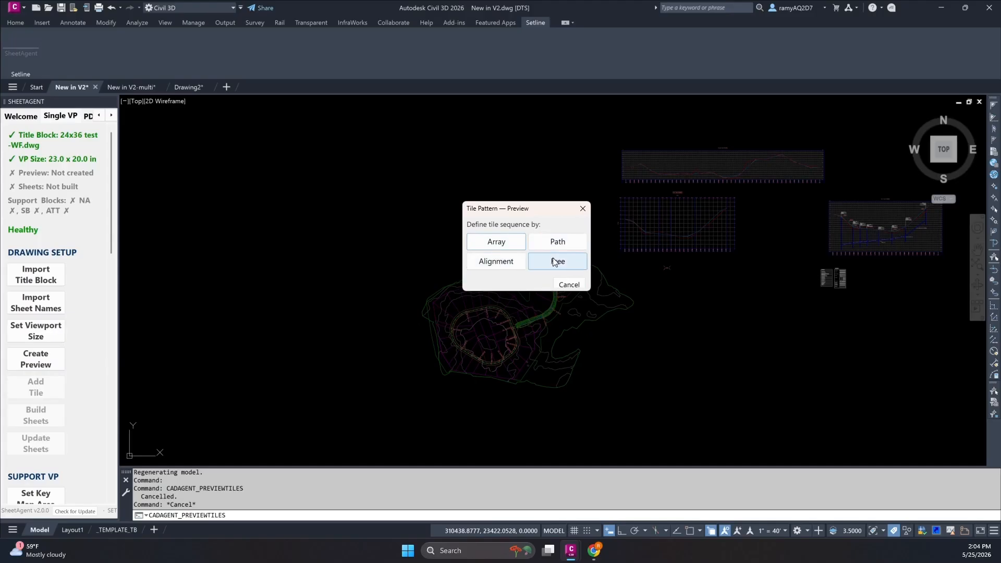
left_click(509, 263)
mouse_move(518, 219)
left_mouse_down()
mouse_move(771, 251)
mouse_move(774, 261)
mouse_move(795, 251)
left_mouse_up()
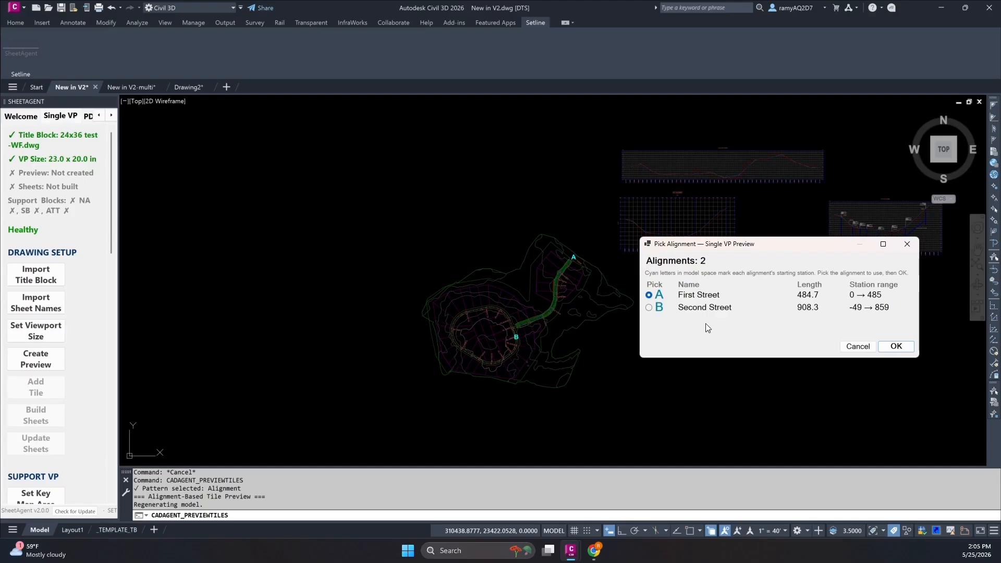
left_click(648, 308)
left_click(895, 347)
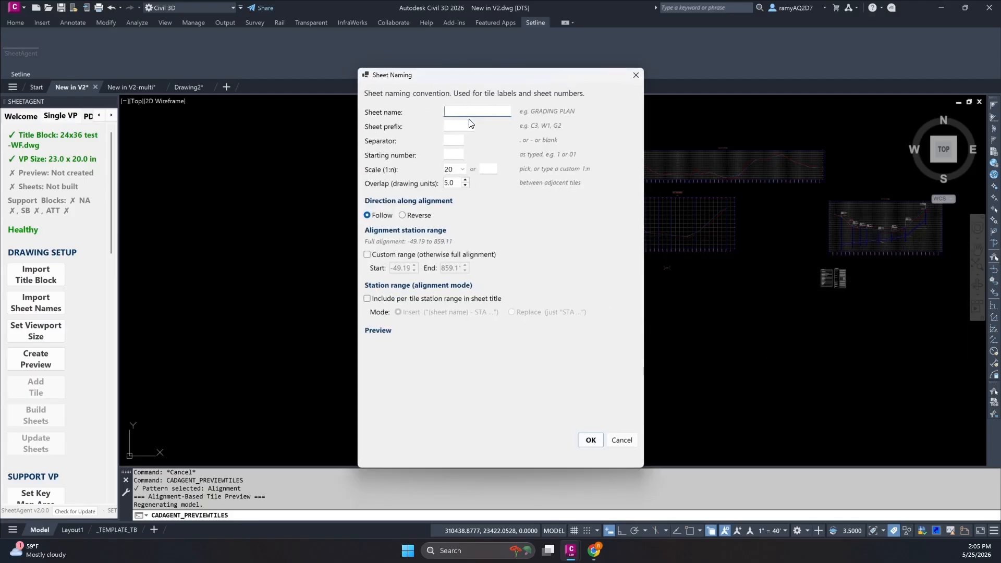
Define the alignment preview's sheet naming as Layout with prefix C2, separator "-" and starting number 01.
type("laYOU")
key("BackSpace")
key("BackSpace")
key("BackSpace")
key("BackSpace")
key("BackSpace")
type("Layout")
key("Tab")
type("C2")
key("Tab")
type("-")
key("Tab")
type("01")
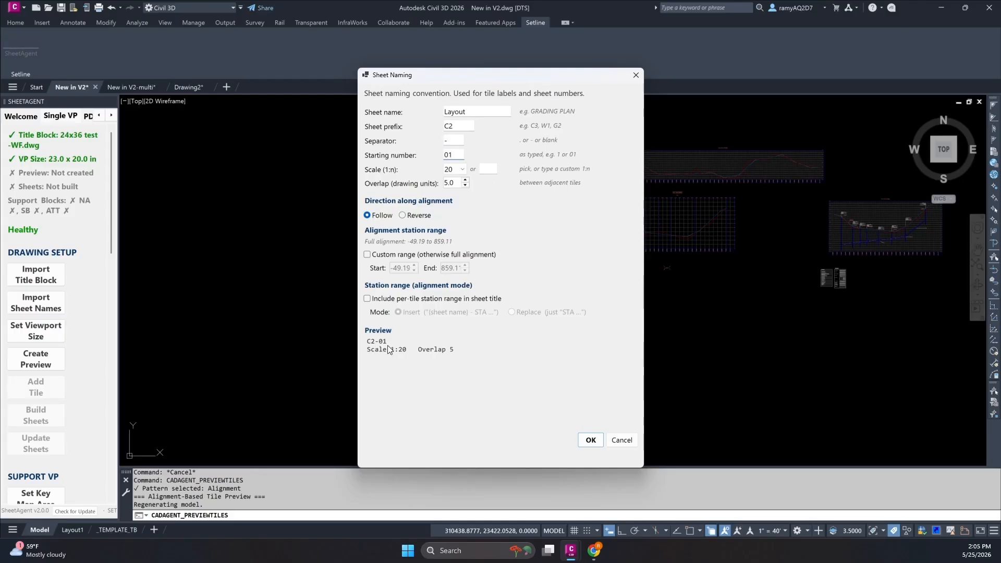
Try a custom scale of 1:25 for the alignment preview tiles.
left_click(462, 170)
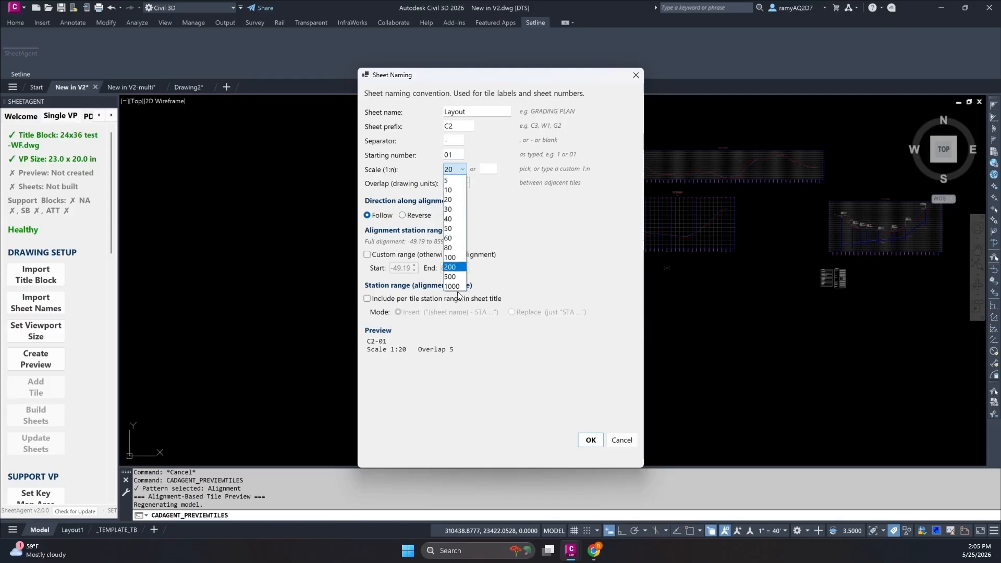
left_click(490, 171)
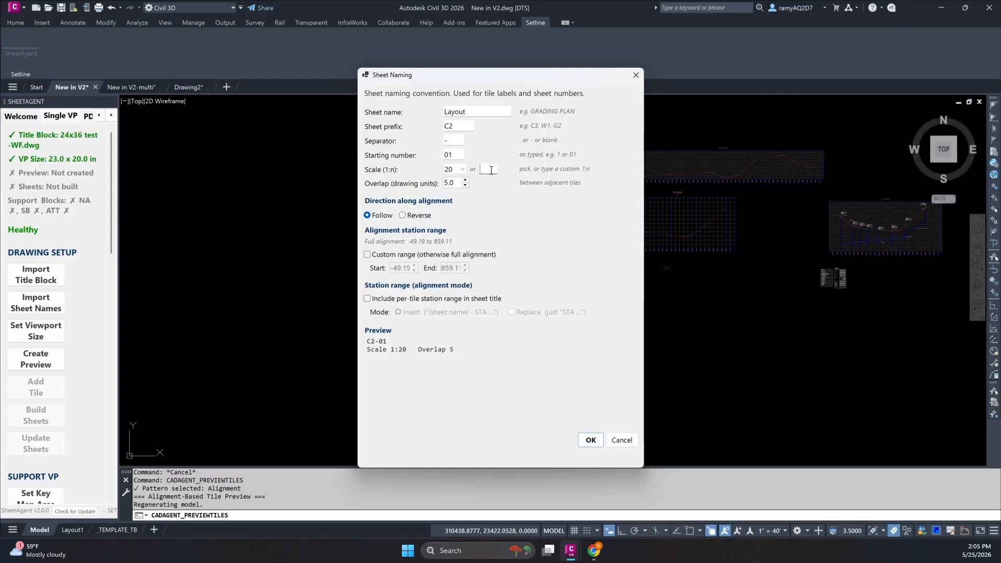
type("25")
key("BackSpace")
key("BackSpace")
type("1:25")
key("BackSpace")
key("BackSpace")
key("BackSpace")
Set the tile scale to 1:20 and generate the preview tiles along the Second Street alignment.
left_click(454, 170)
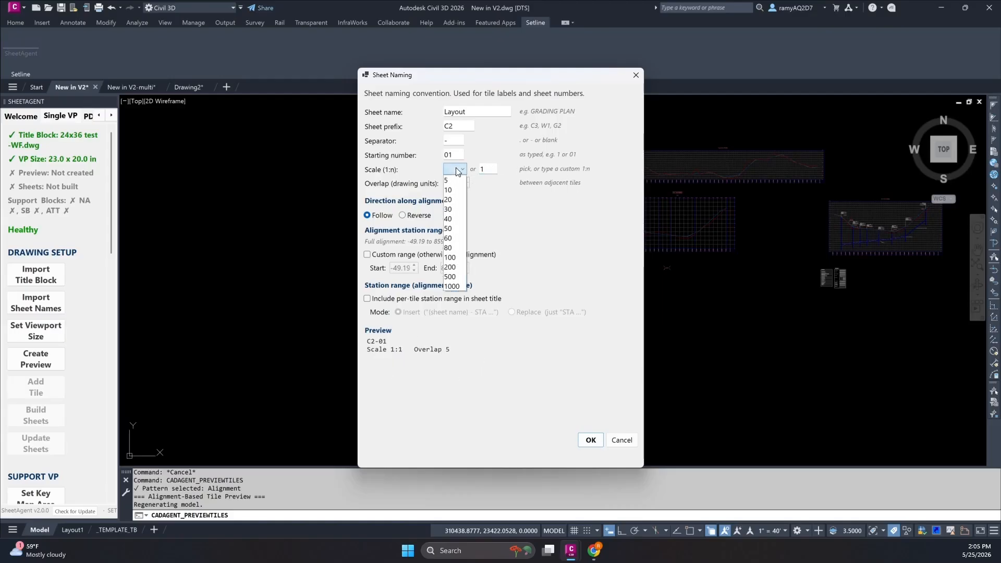
left_click(458, 202)
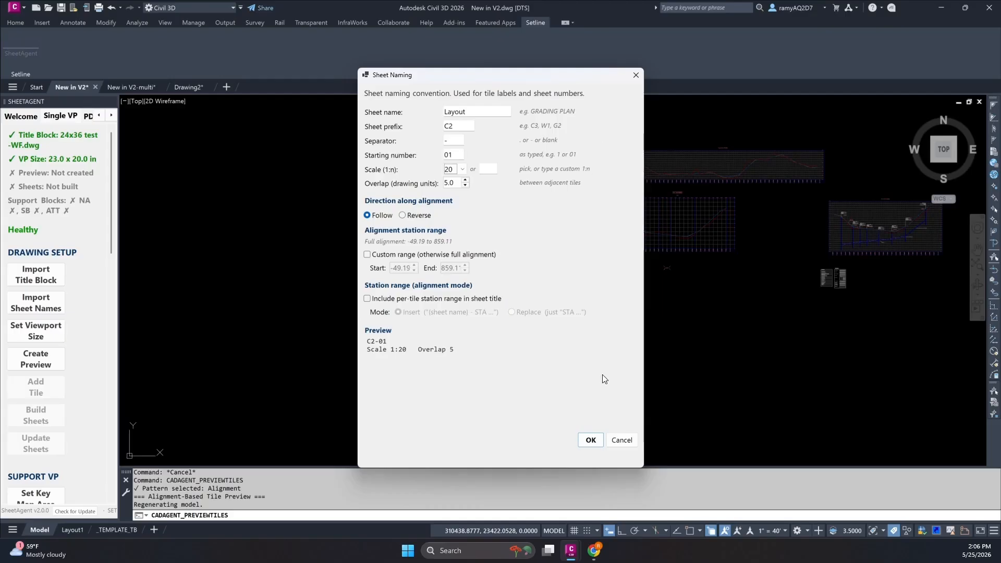
left_click(589, 442)
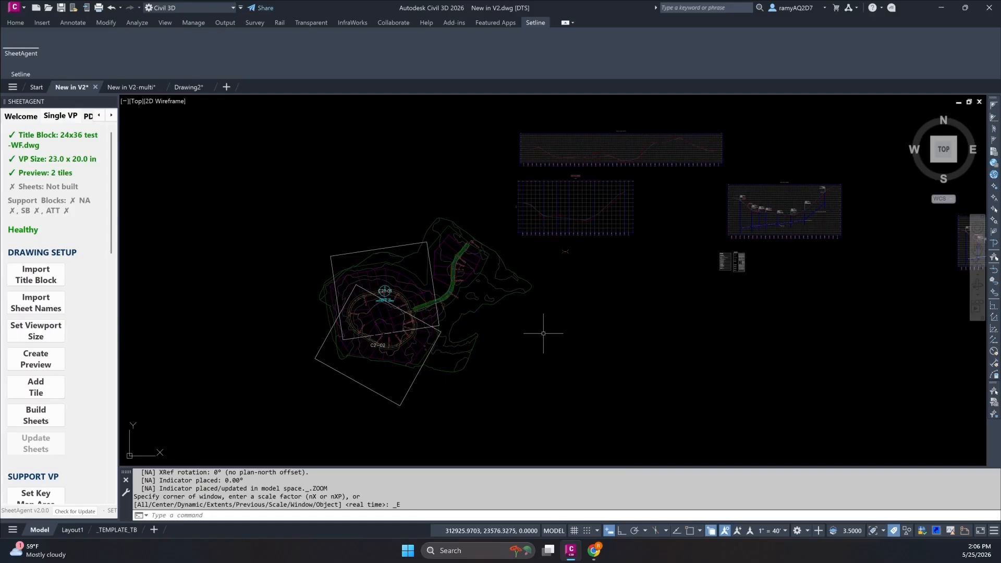
Undo the alignment-based tile preview.
key("ctrl+z")
key("ctrl+z")
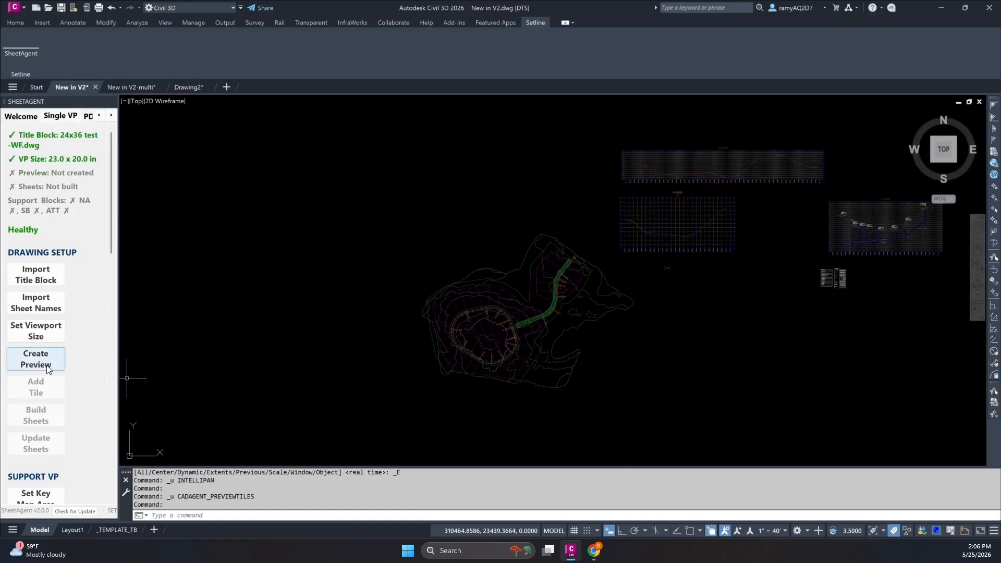
Start a Free pattern tile preview with sheet name Layout, prefix C2, separator "-" and starting number 01.
left_click(34, 367)
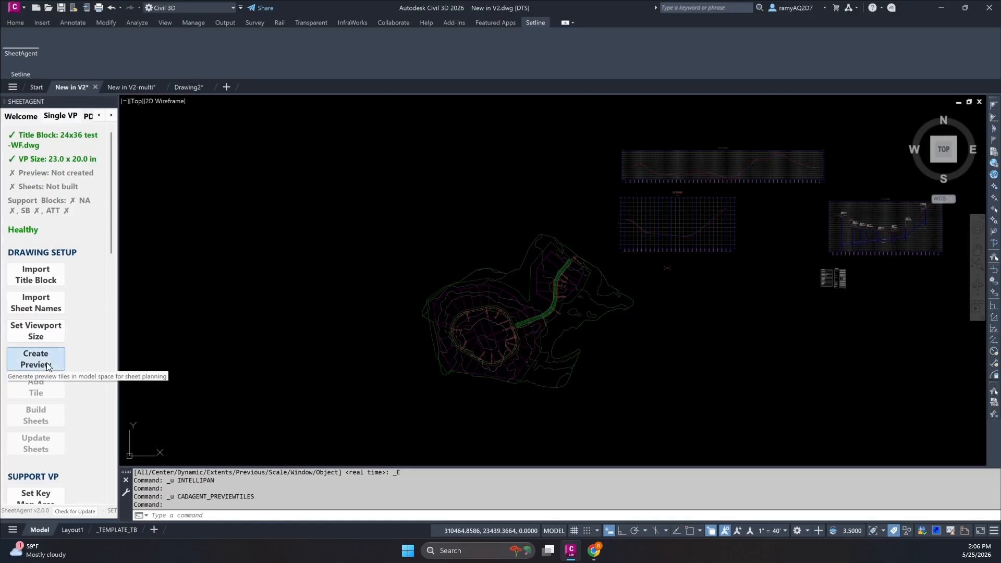
left_click(551, 284)
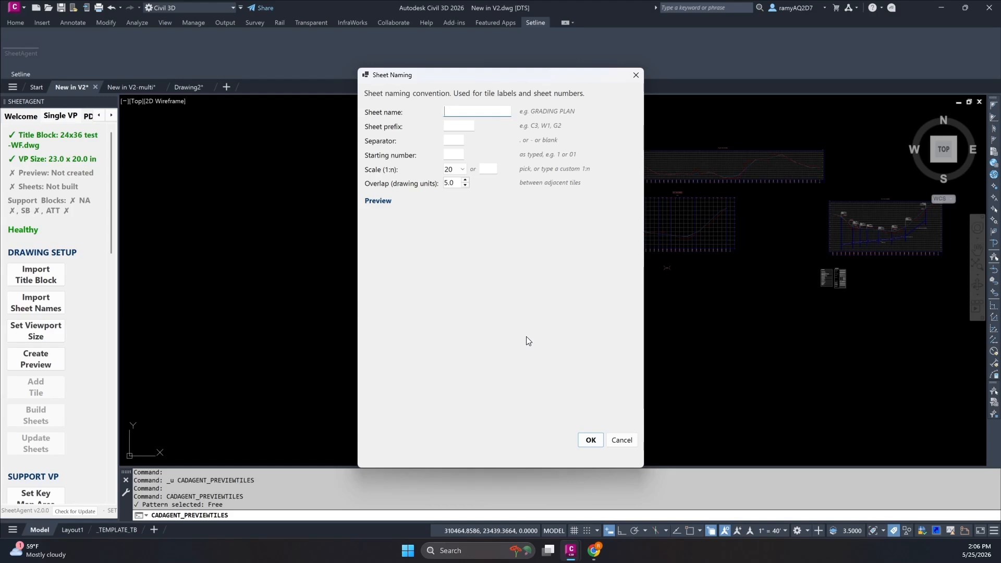
type("Layout")
key("Tab")
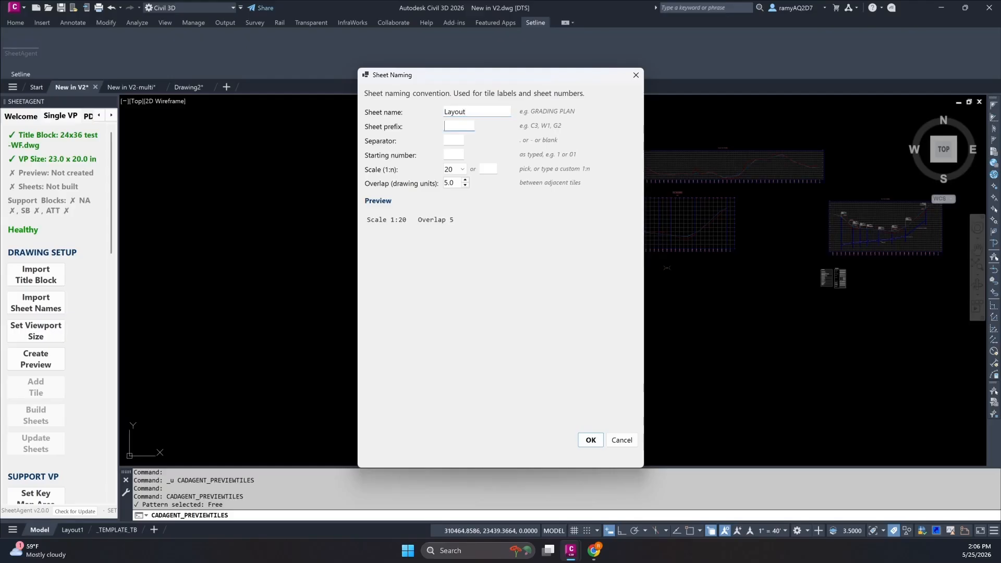
type("C2")
key("Tab")
type("-")
key("Tab")
type("01")
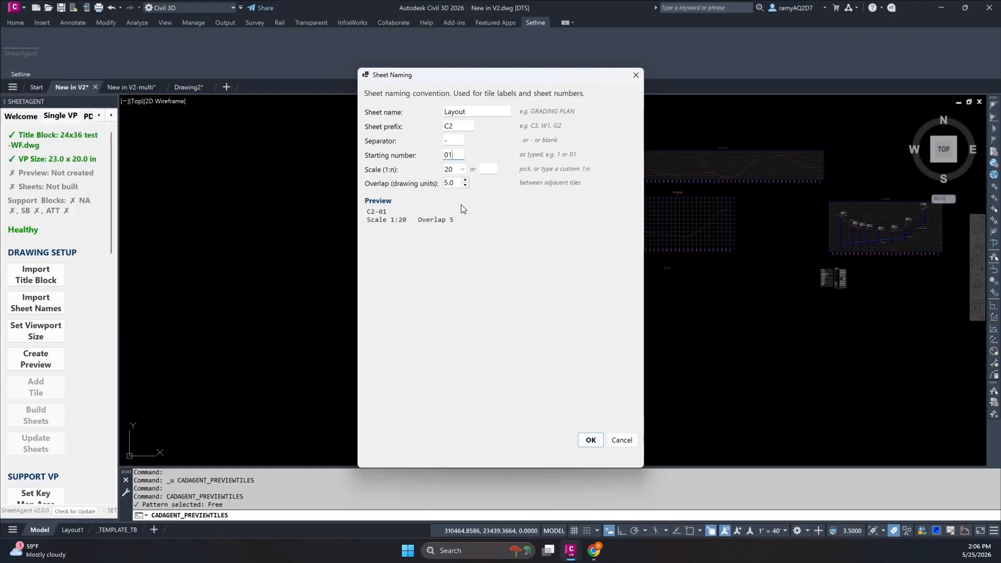
key("Tab")
left_click(591, 441)
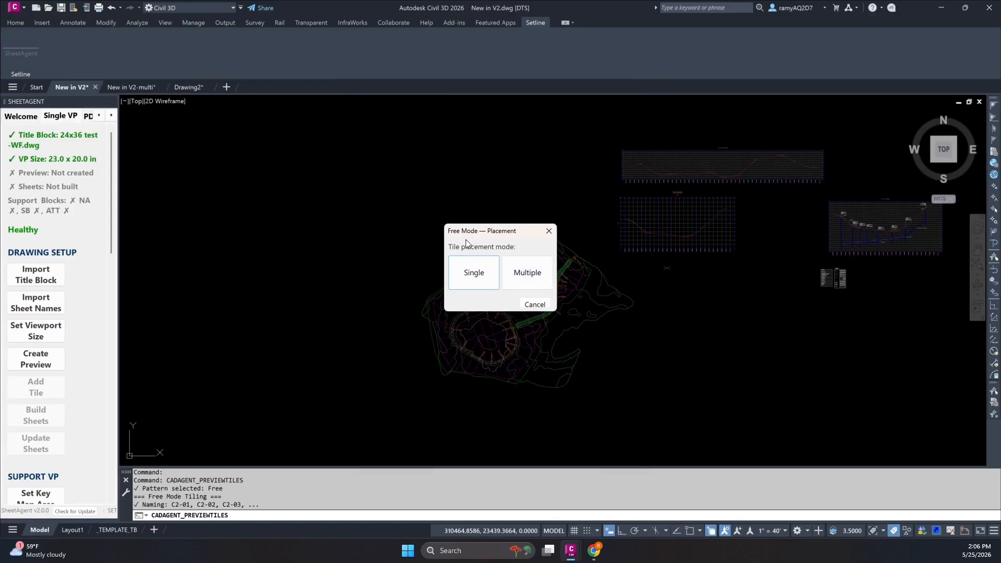
Place four overlapping preview tiles in Multiple mode, in a row rising slightly eastward across the southern part of the site.
left_click_drag(484, 231, 407, 198)
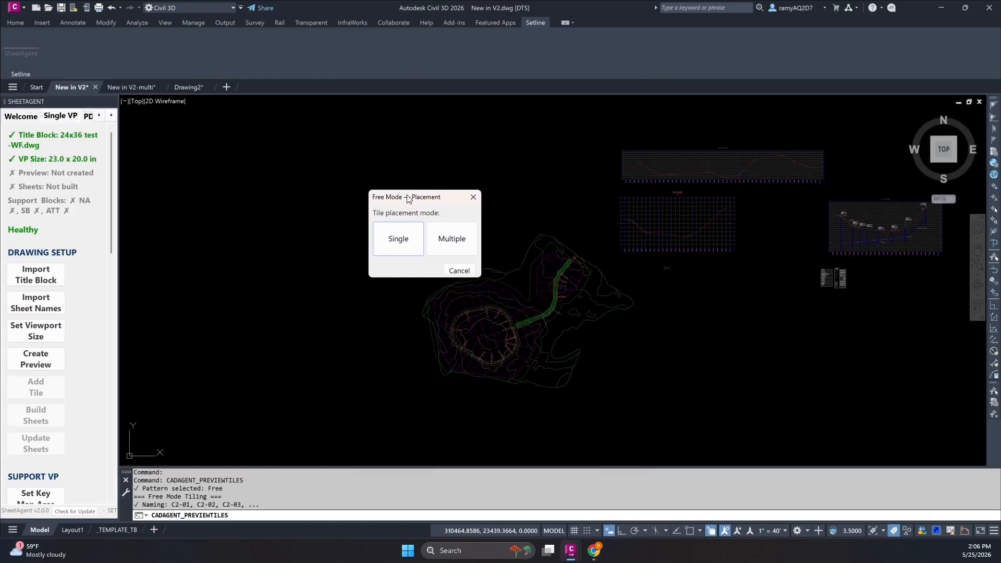
left_click(452, 241)
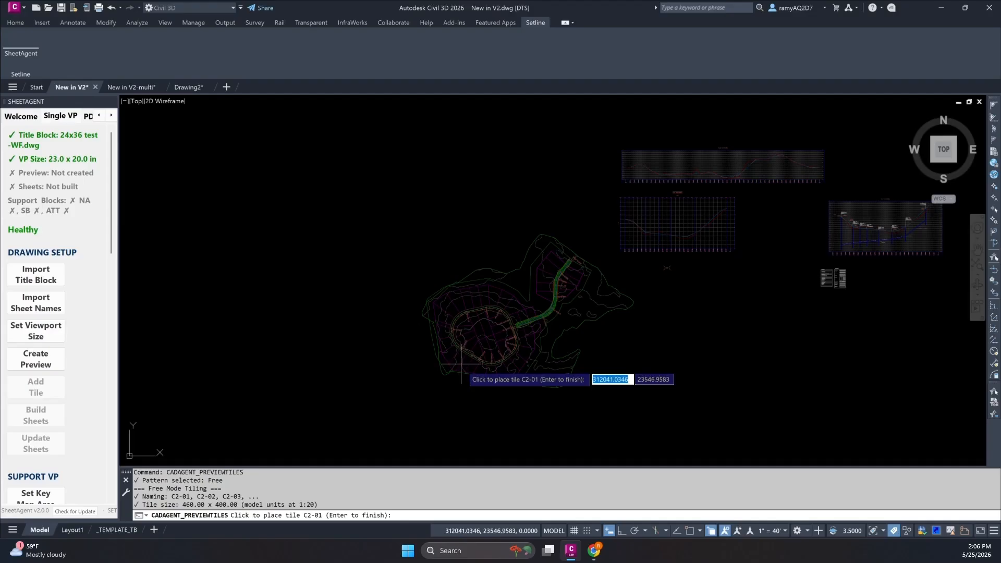
left_click(411, 382)
left_click(474, 375)
left_click(529, 363)
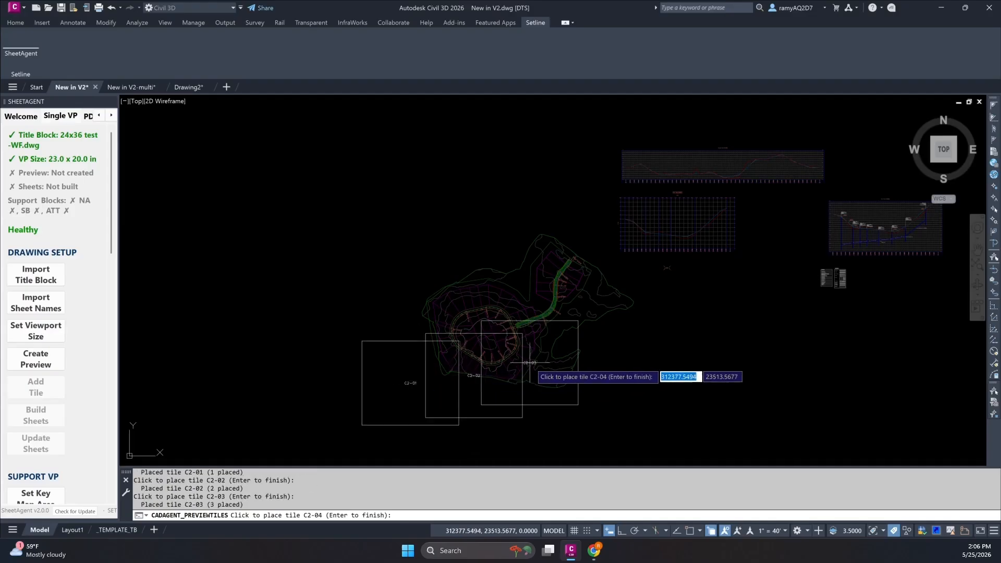
left_click(589, 346)
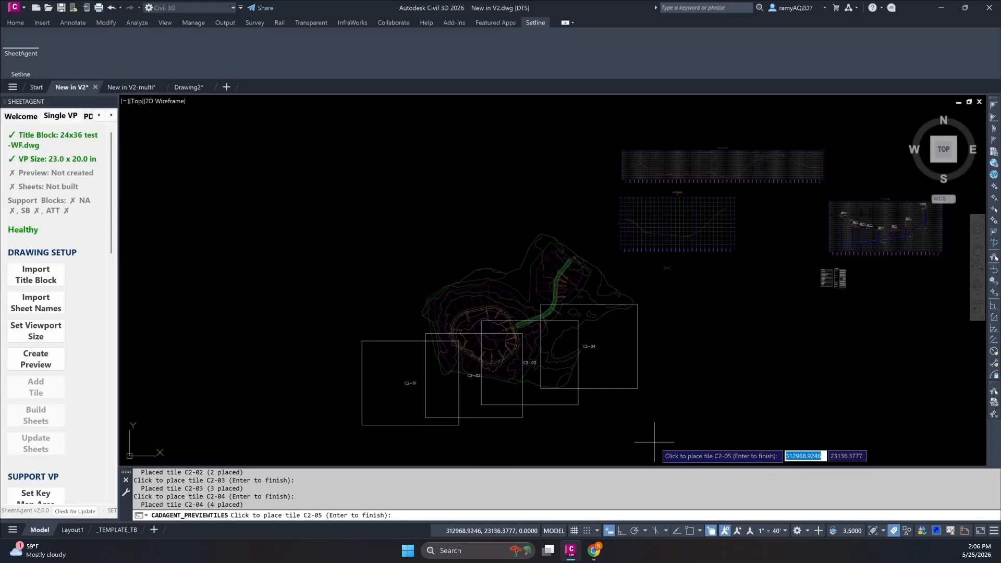
key("Return")
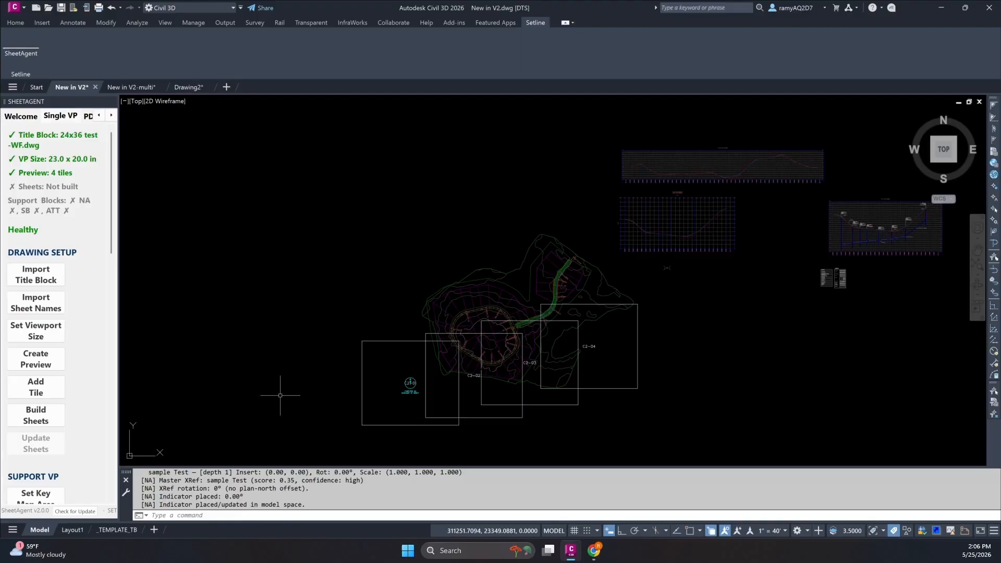
Build the sheets from the four preview tiles without creating an overview sheet.
left_click(35, 420)
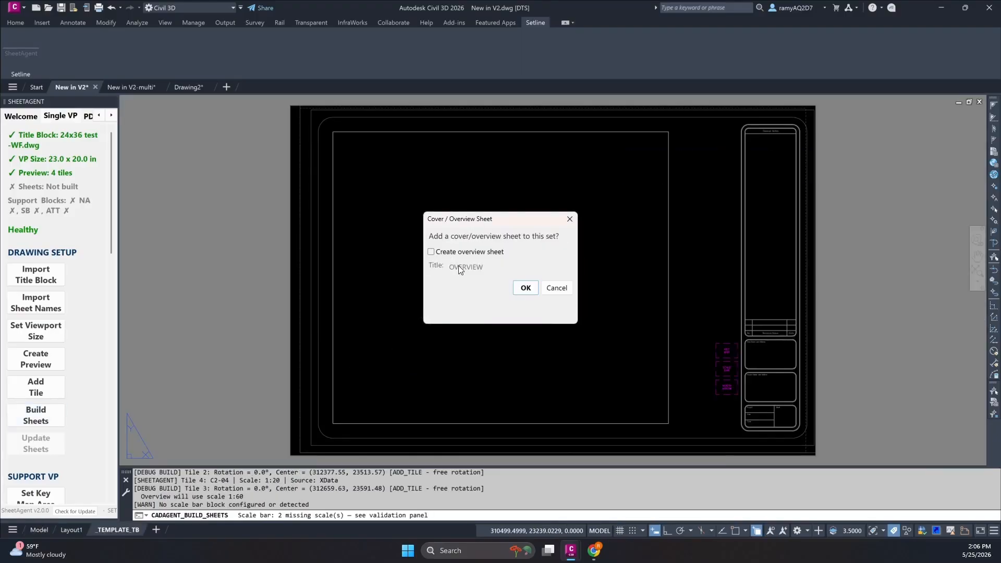
left_click(455, 252)
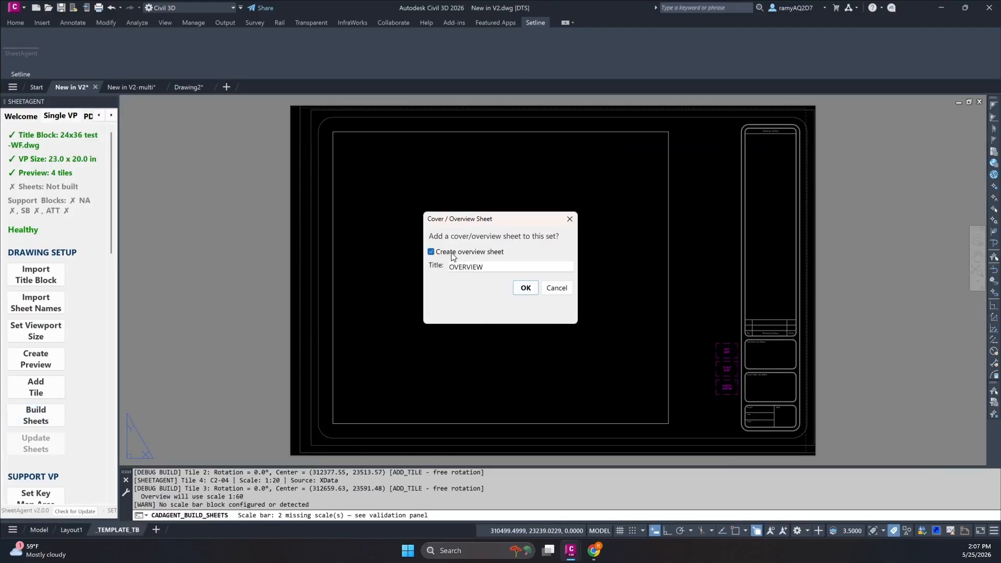
left_click_drag(509, 268, 425, 265)
left_click(430, 252)
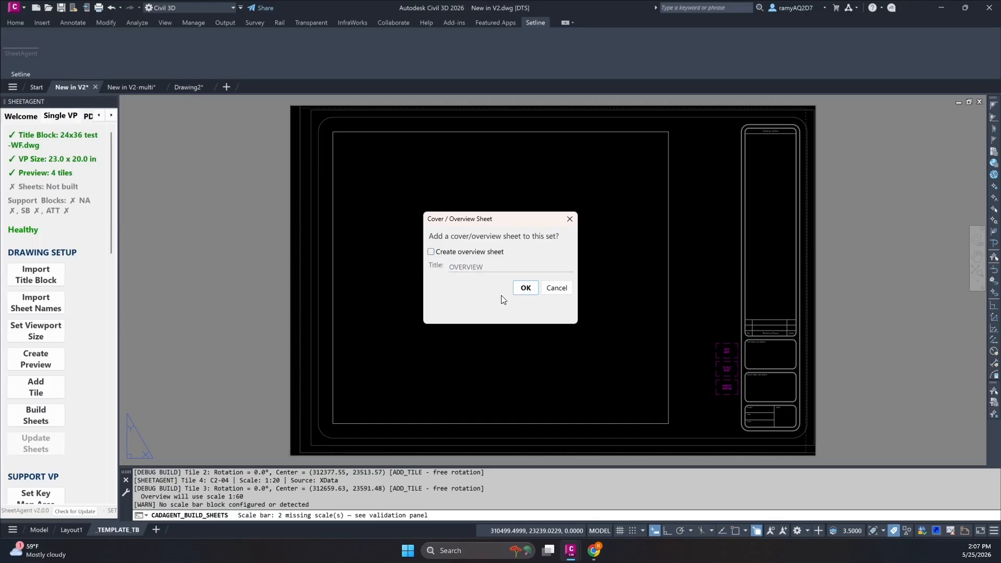
left_click(525, 288)
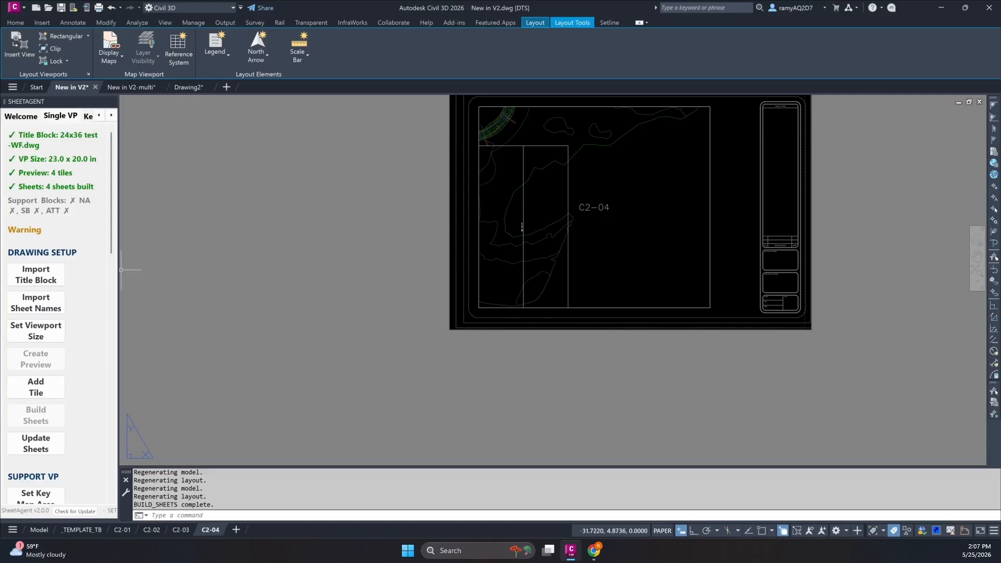
middle_click_drag(225, 339, 275, 432)
middle_click_drag(337, 342, 308, 340)
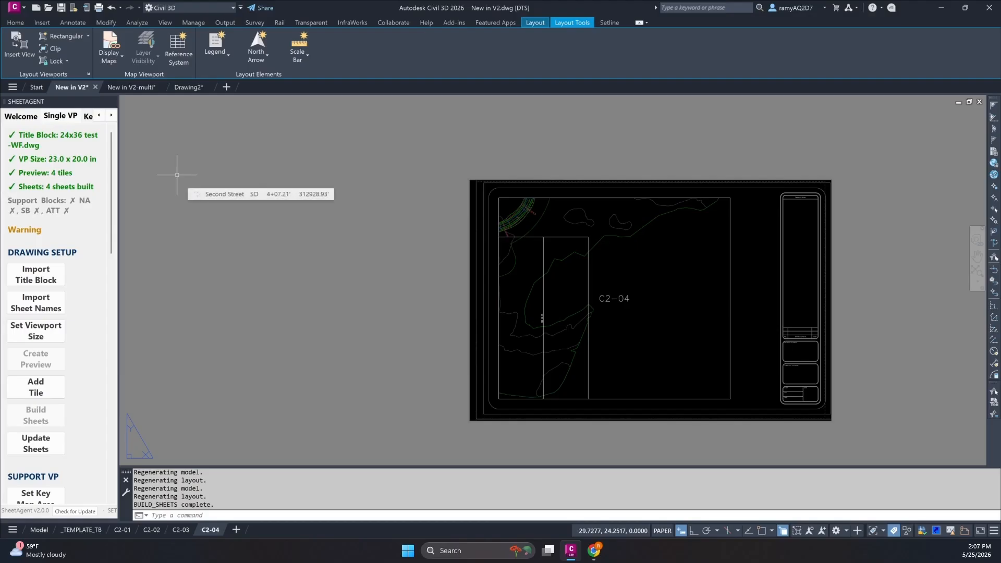
Switch to the New in V2-multi drawing and bring the multi-viewport drawing setup commands into view.
left_click(125, 87)
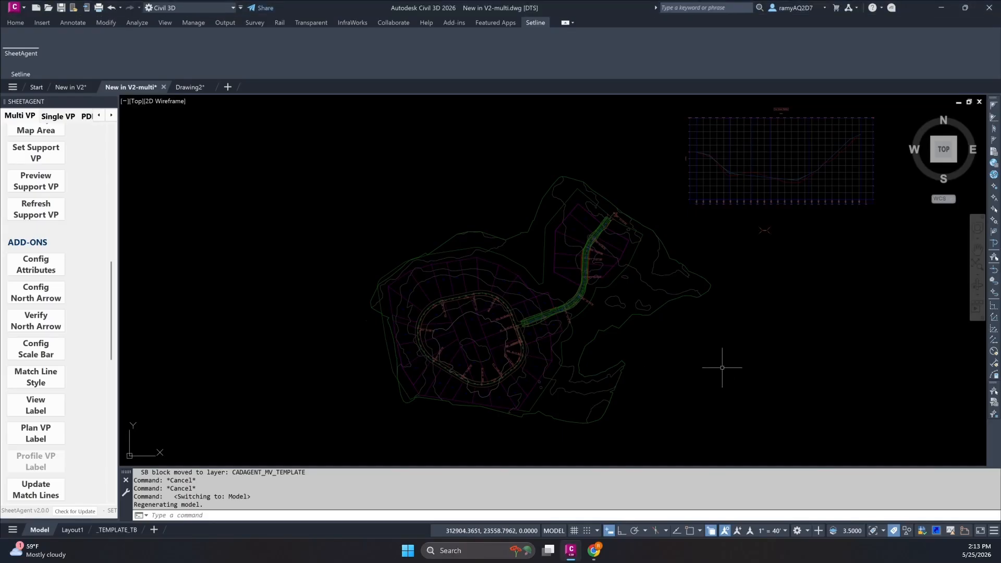
scroll(665, 355, "down", 2)
middle_click_drag(664, 355, 608, 352)
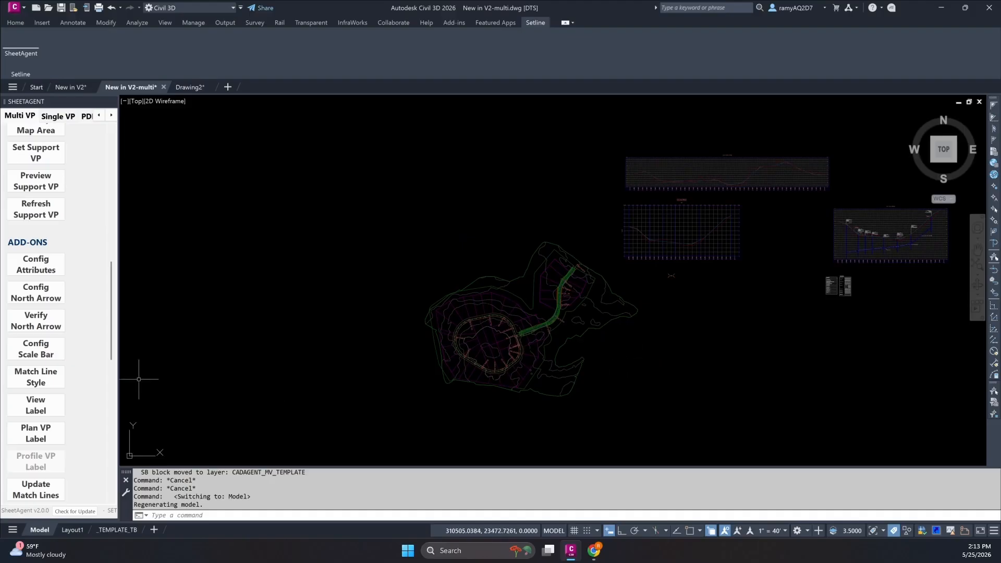
scroll(59, 355, "up", 4)
scroll(58, 355, "up", 3)
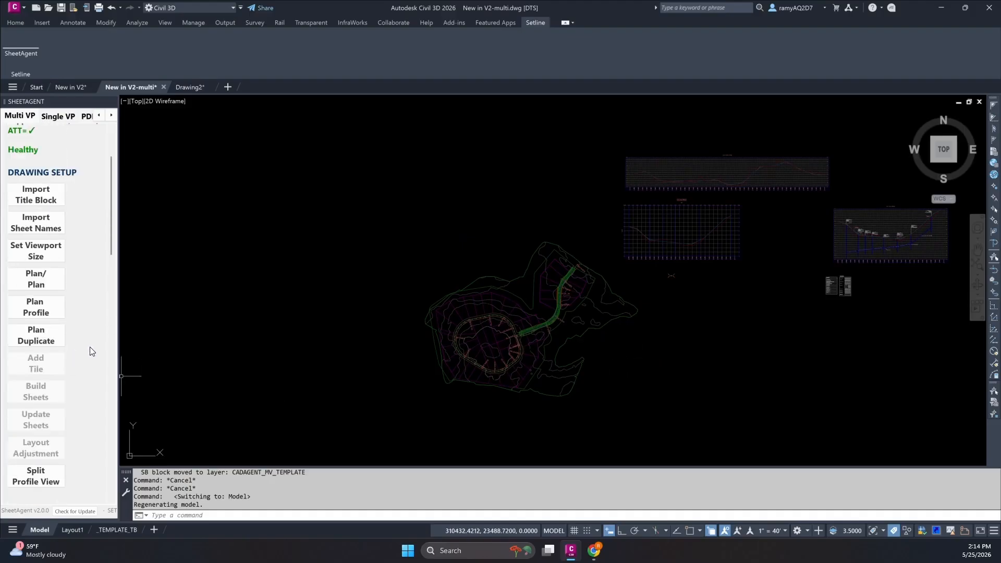
Start an alignment-based Plan/Plan tile preview along the Second Street alignment and enlarge its setup dialog.
left_click(29, 285)
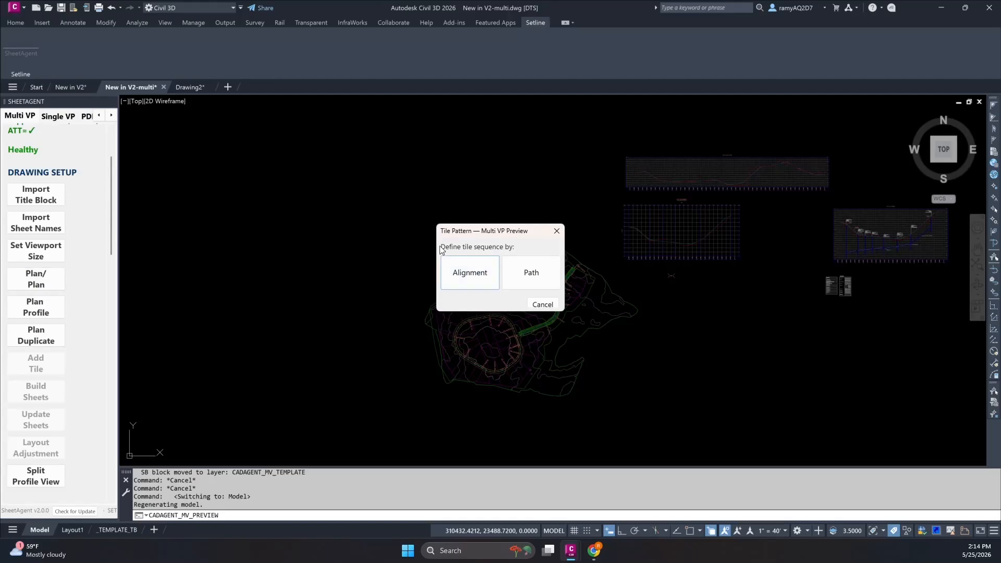
left_click(443, 272)
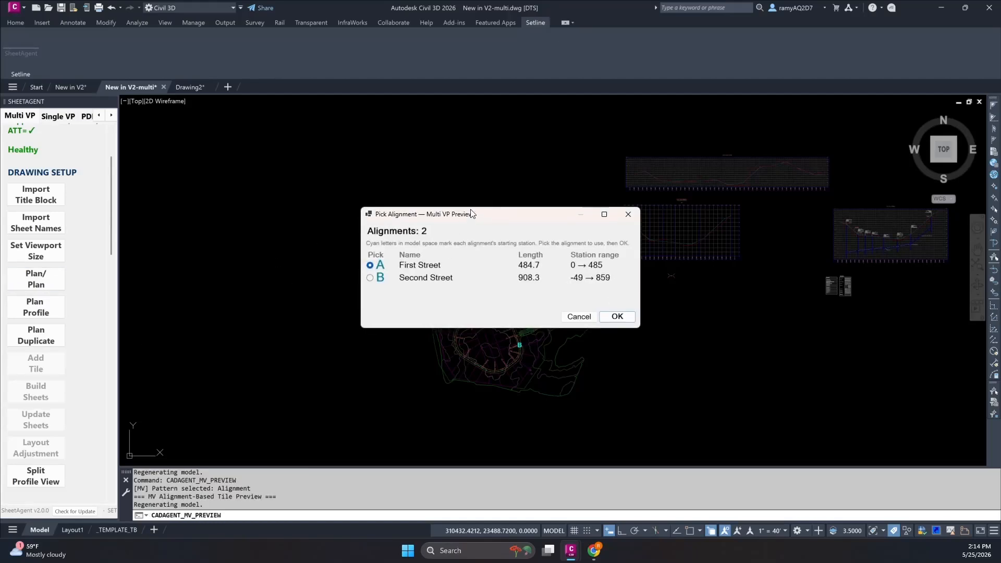
left_click_drag(472, 213, 752, 201)
left_click(650, 259)
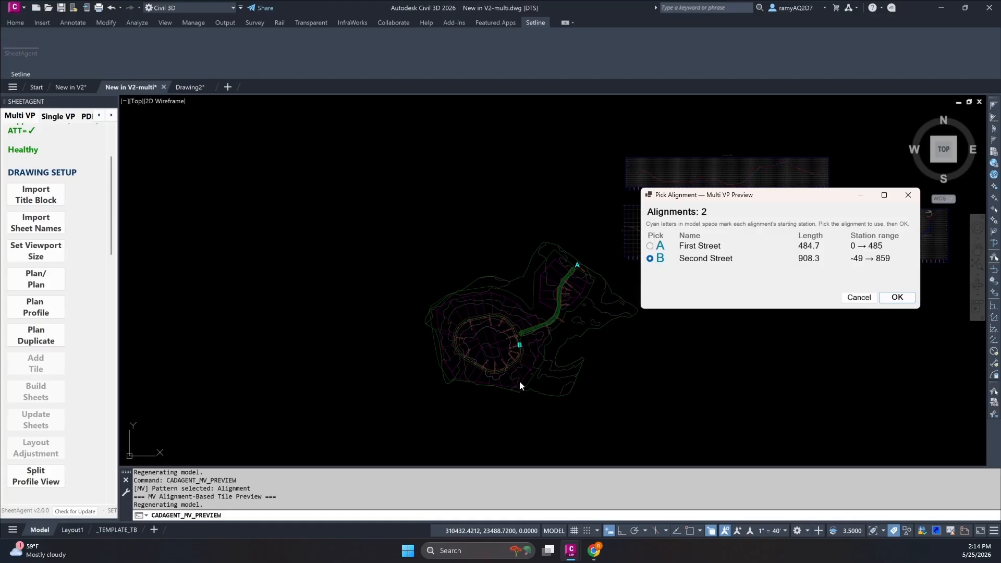
left_click(899, 298)
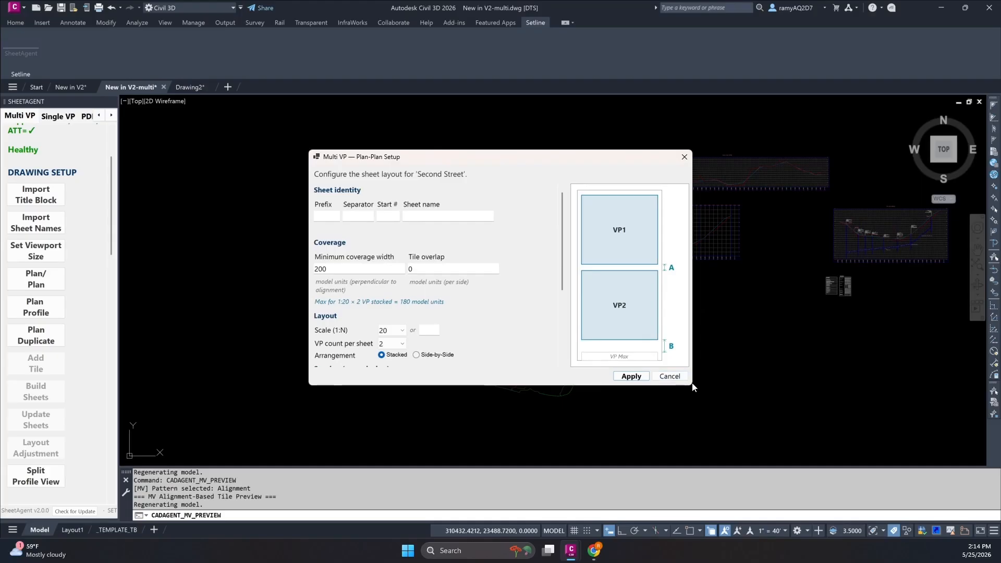
left_click_drag(690, 384, 763, 489)
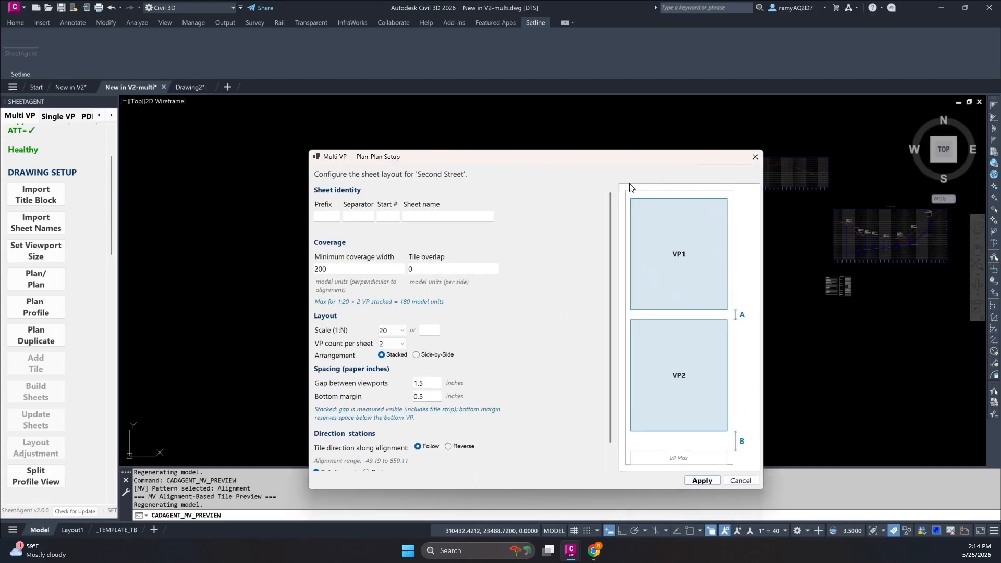
left_click_drag(621, 161, 638, 111)
Set the Plan/Plan sheet identity to prefix C4, separator "-", starting number 01 and sheet name Plan and Plan.
left_click(341, 166)
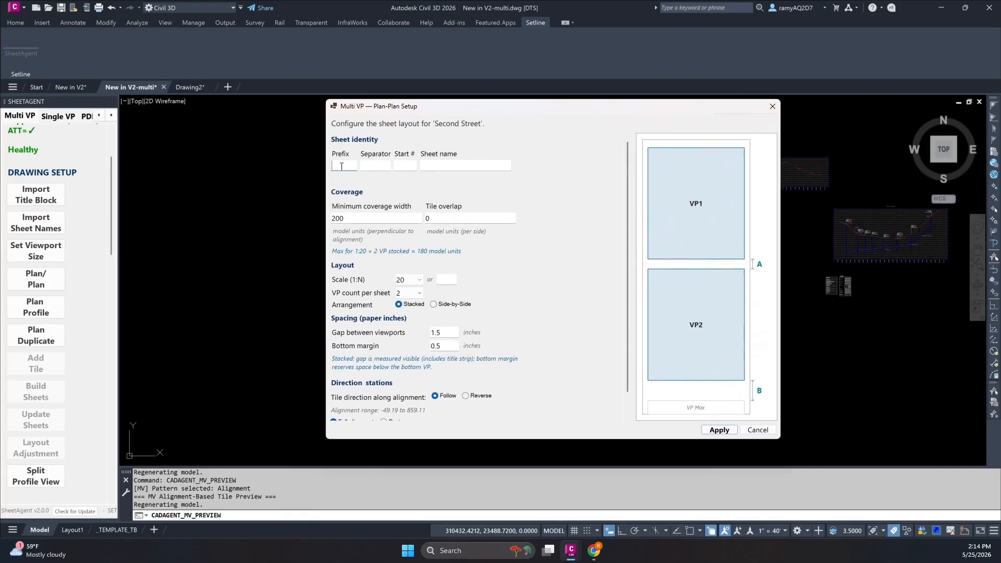
type("C4")
key("Tab")
key("Tab")
type("01")
key("Tab")
type("Layou")
key("BackSpace")
key("BackSpace")
key("BackSpace")
key("BackSpace")
key("BackSpace")
type("PLan and ")
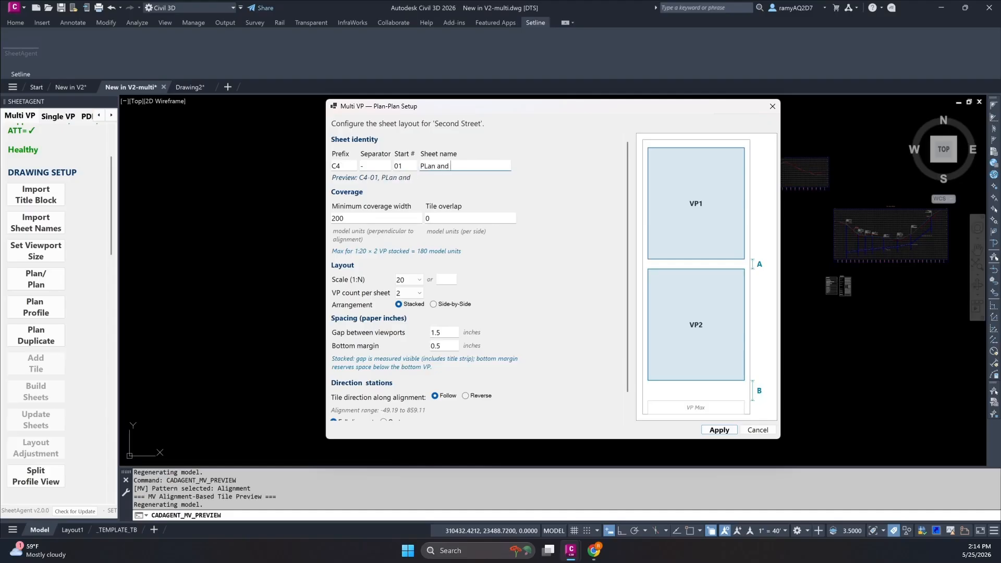
type("Pa")
key("BackSpace")
type("lan")
left_click(427, 164)
key("BackSpace")
type("lan")
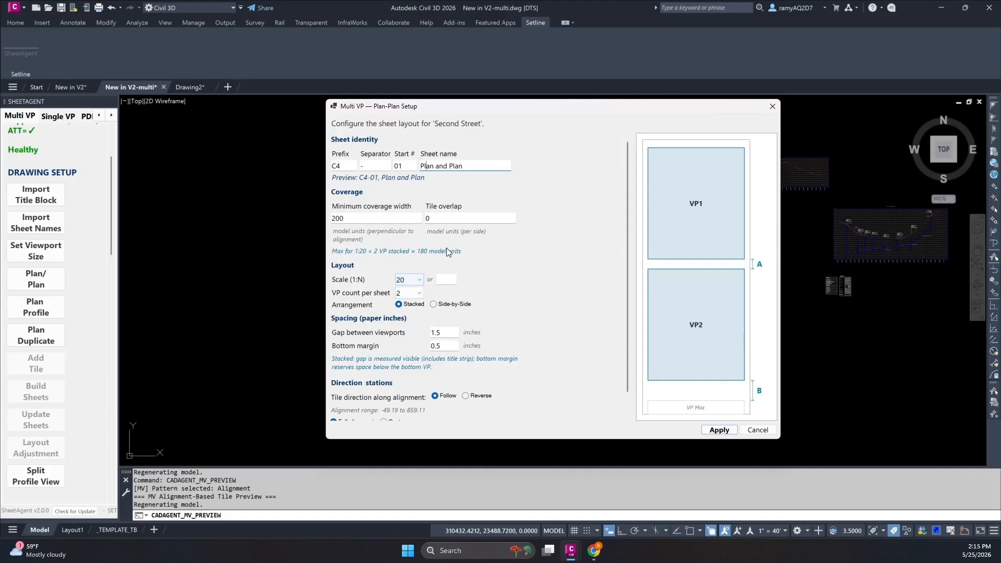
Set the Plan/Plan viewport scale to 1:10 and the minimum coverage width to 50.
left_click(416, 283)
left_click(412, 301)
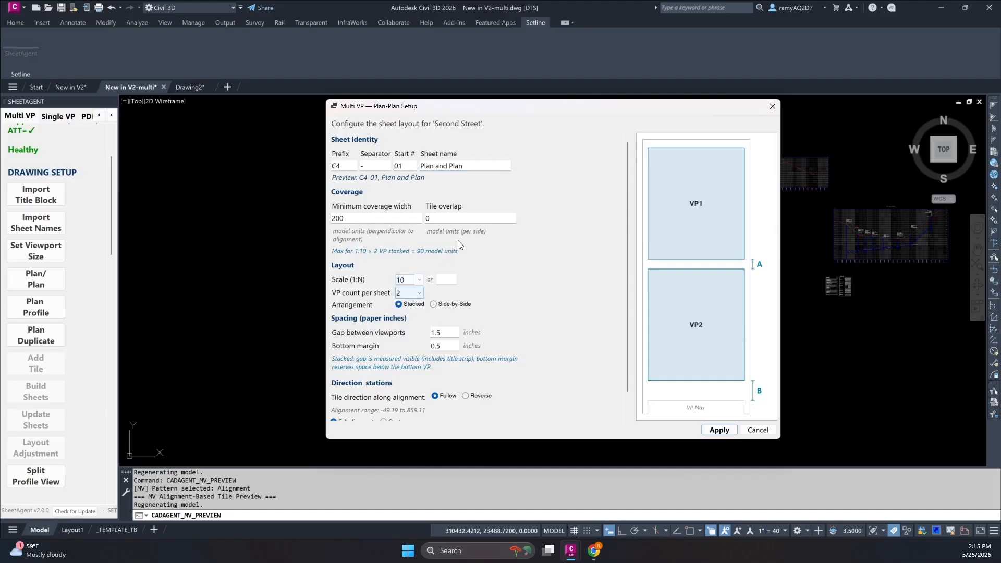
double_click(360, 219)
type("50")
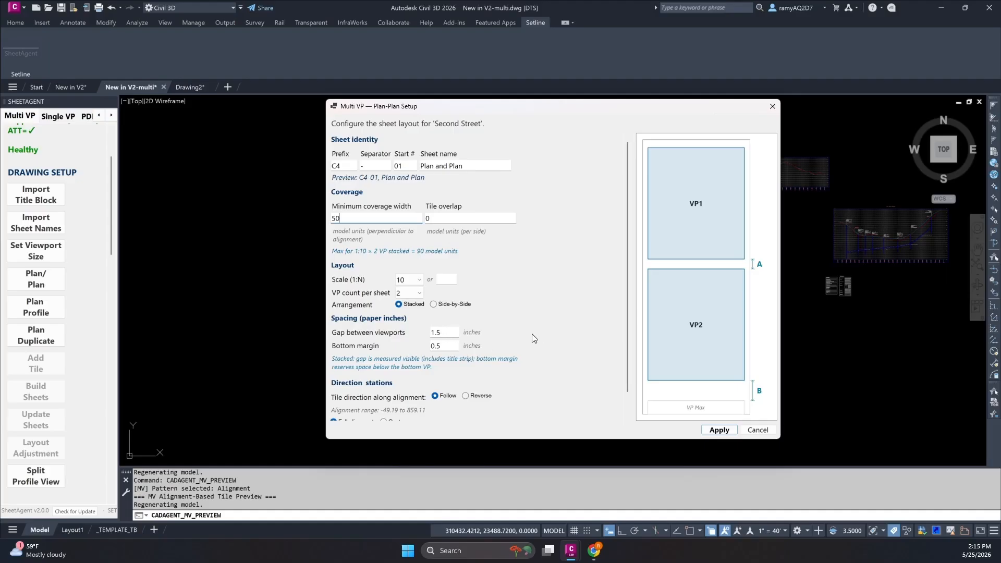
scroll(533, 339, "down", 1)
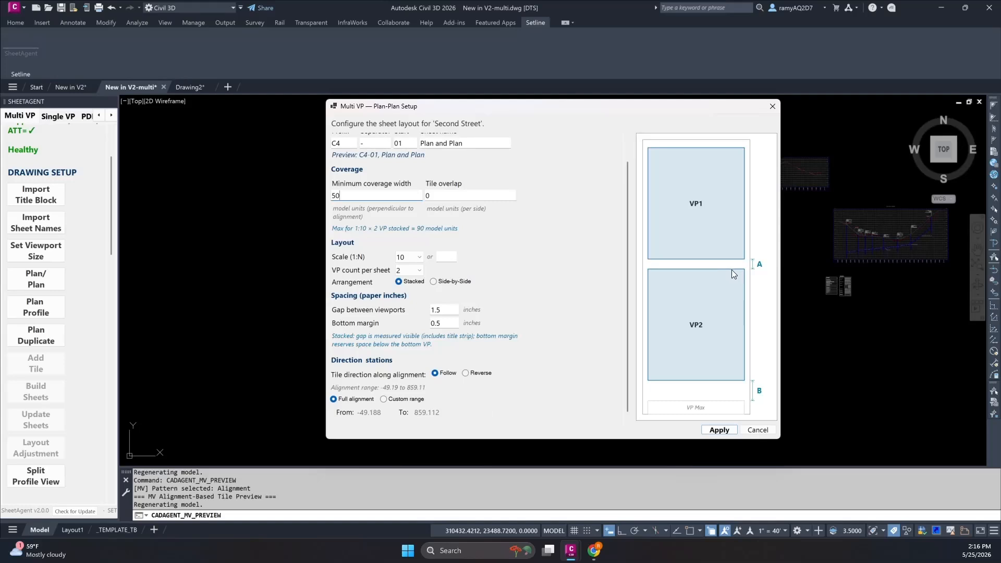
Try the Side-by-Side viewport arrangement, return to Stacked, and set the bottom margin to 0 inches.
left_click(446, 283)
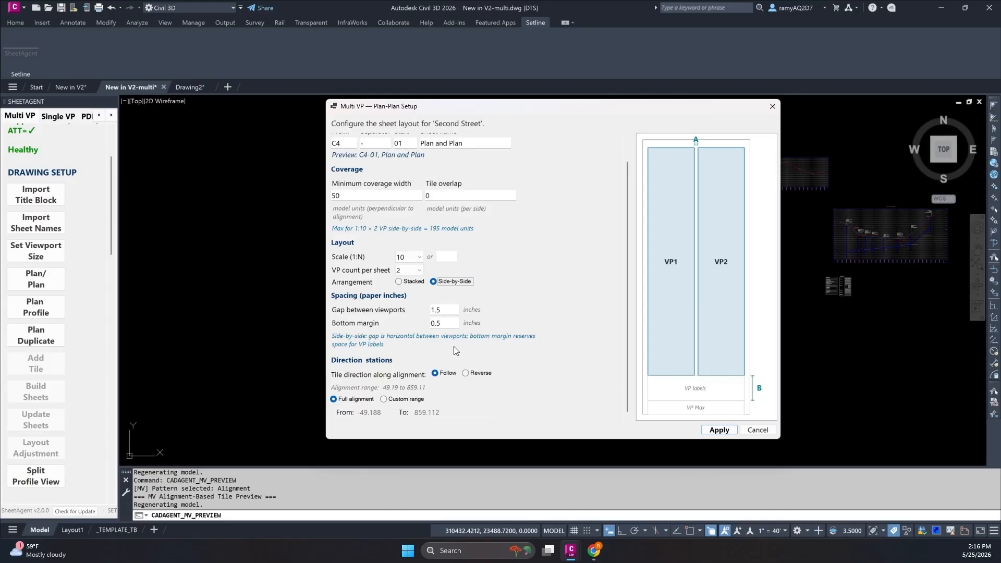
left_click(410, 281)
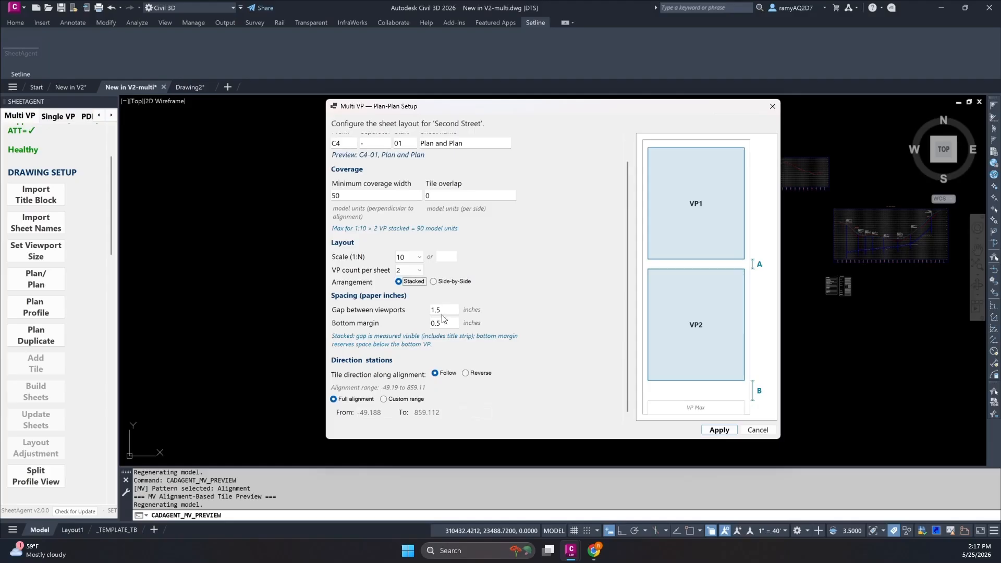
left_click(449, 323)
key("BackSpace")
Try the custom station range, switch back to the full alignment, and generate the Plan/Plan preview tiles.
left_click(383, 399)
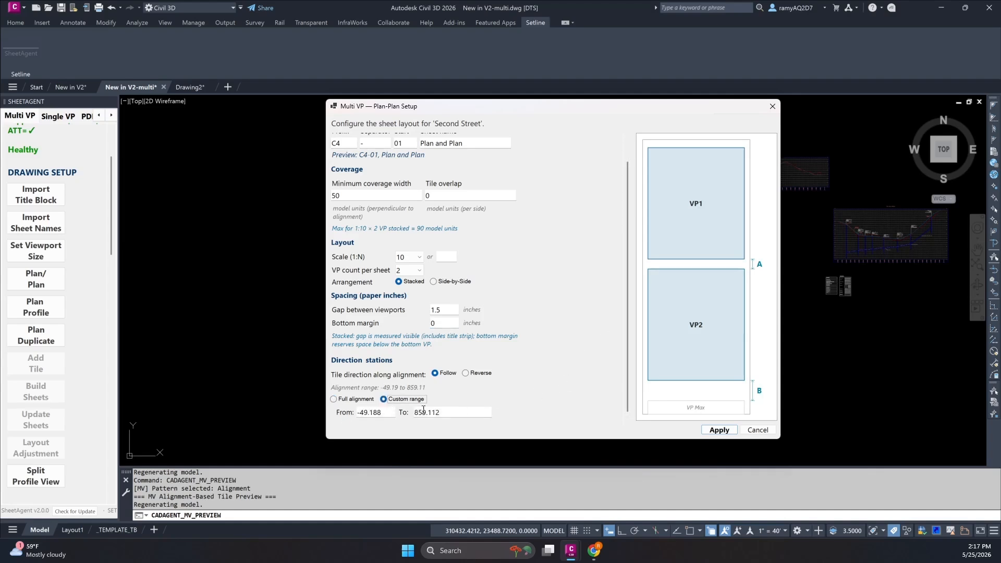
left_click(358, 399)
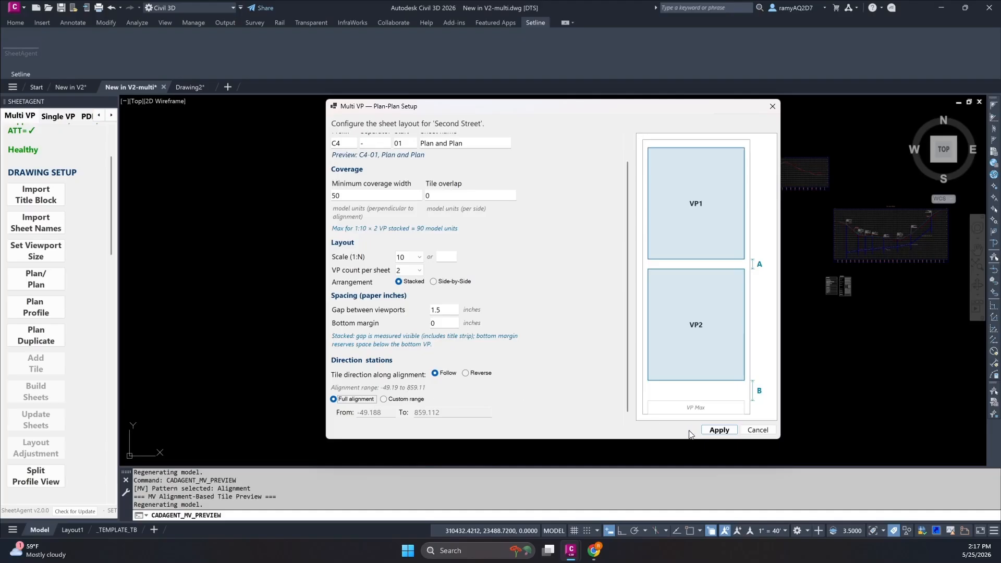
left_click(718, 430)
middle_click_drag(351, 357, 599, 327)
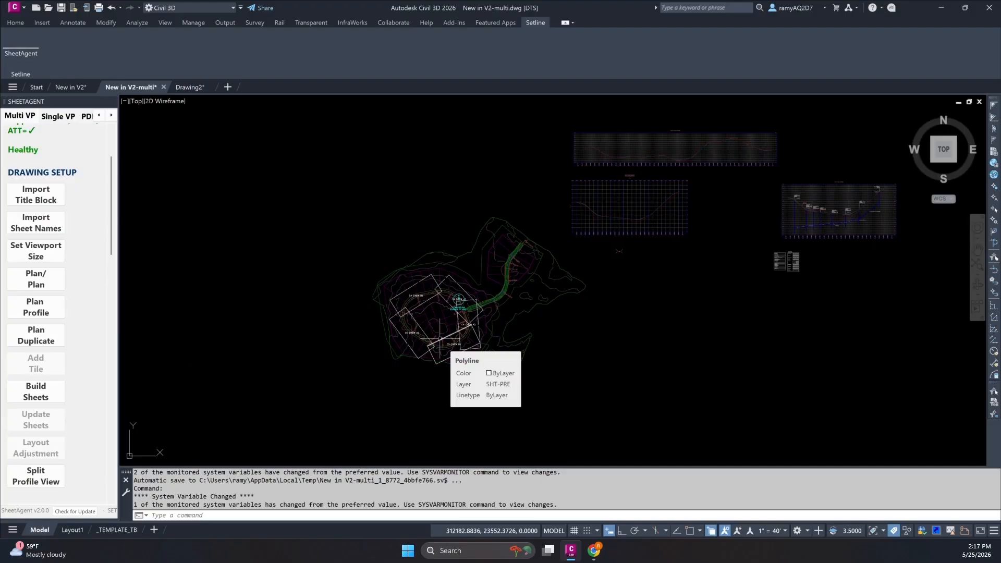
Undo the Plan/Plan tile preview.
key("ctrl+z")
key("ctrl+z")
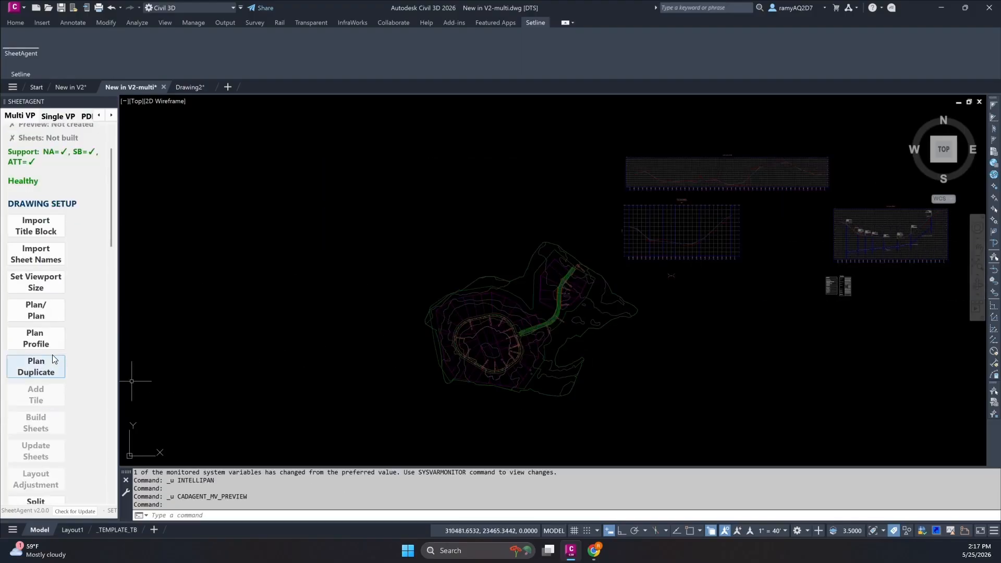
left_click(45, 346)
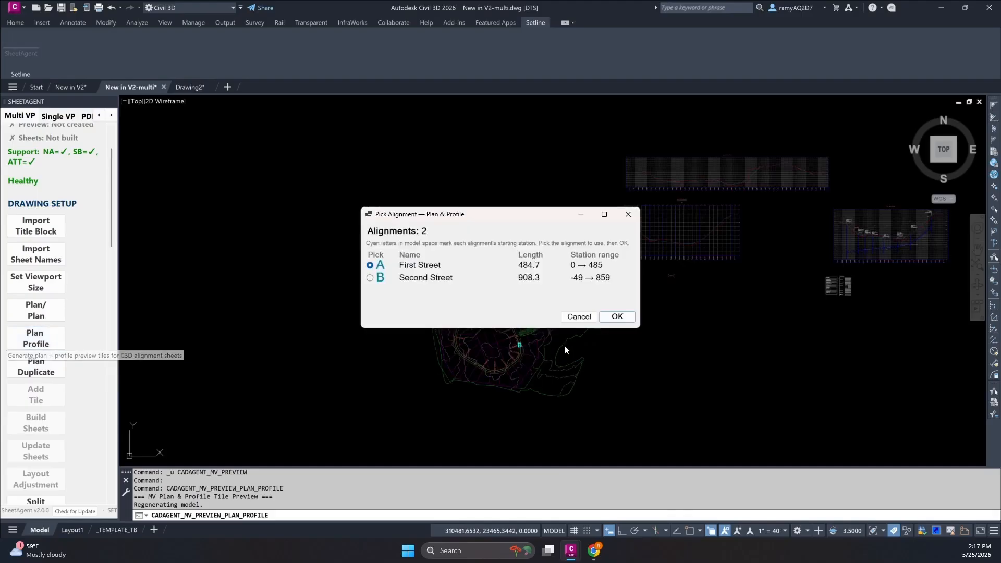
mouse_move(466, 218)
left_mouse_down()
mouse_move(710, 202)
mouse_move(617, 304)
mouse_move(655, 304)
left_mouse_up()
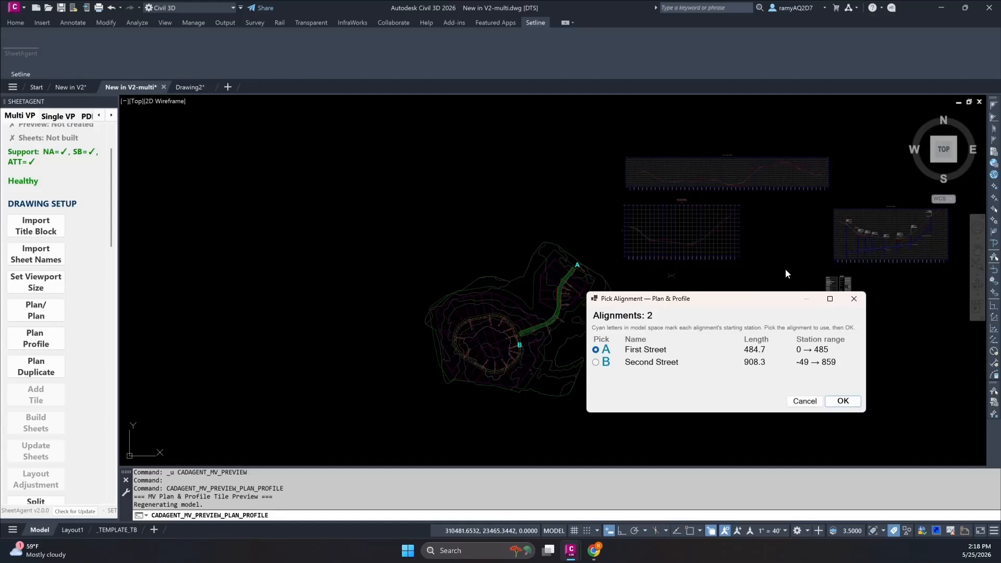
left_click(842, 401)
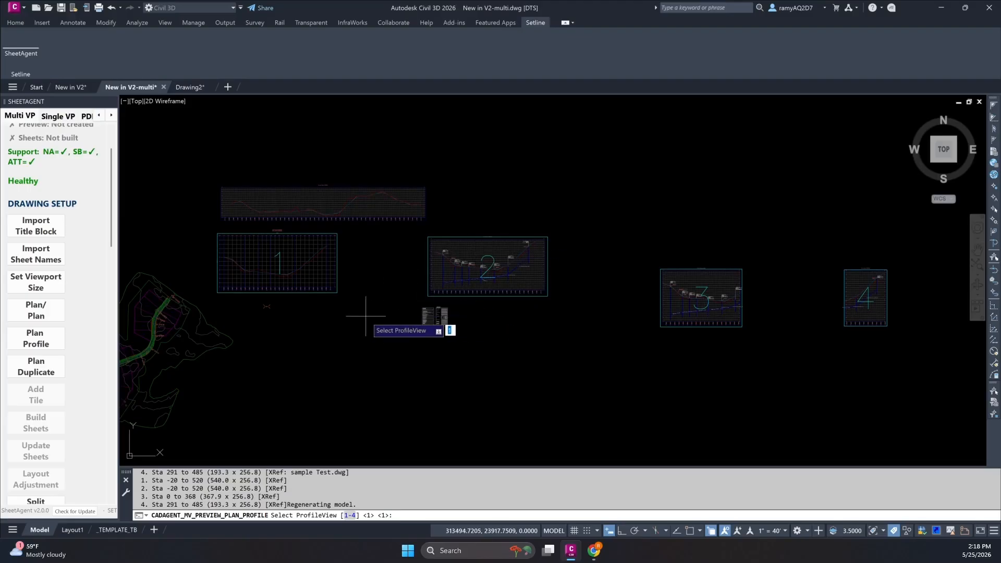
key("Escape")
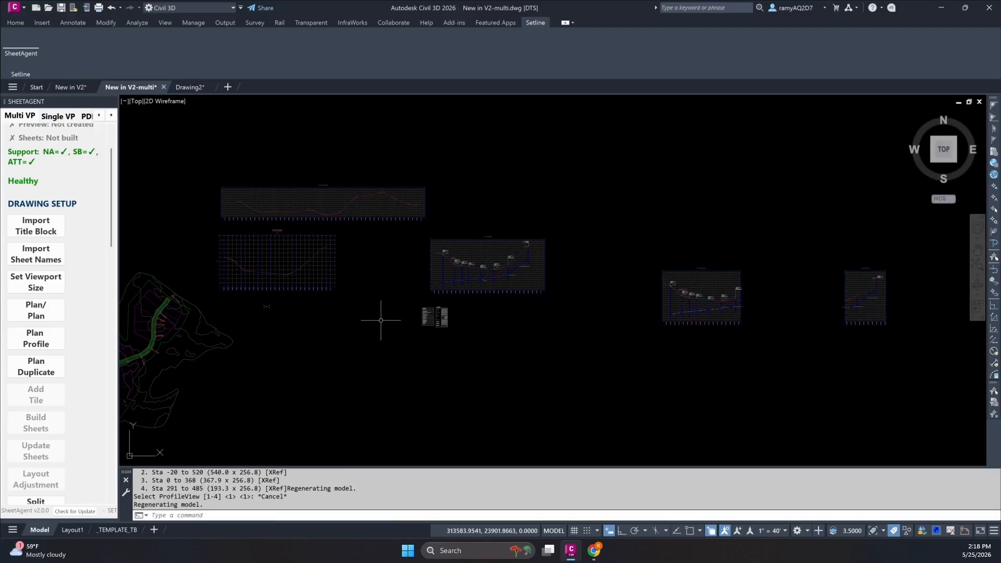
Start a Plan Profile tile preview along the Second Street alignment and enlarge its setup dialog.
middle_click_drag(376, 320, 623, 320)
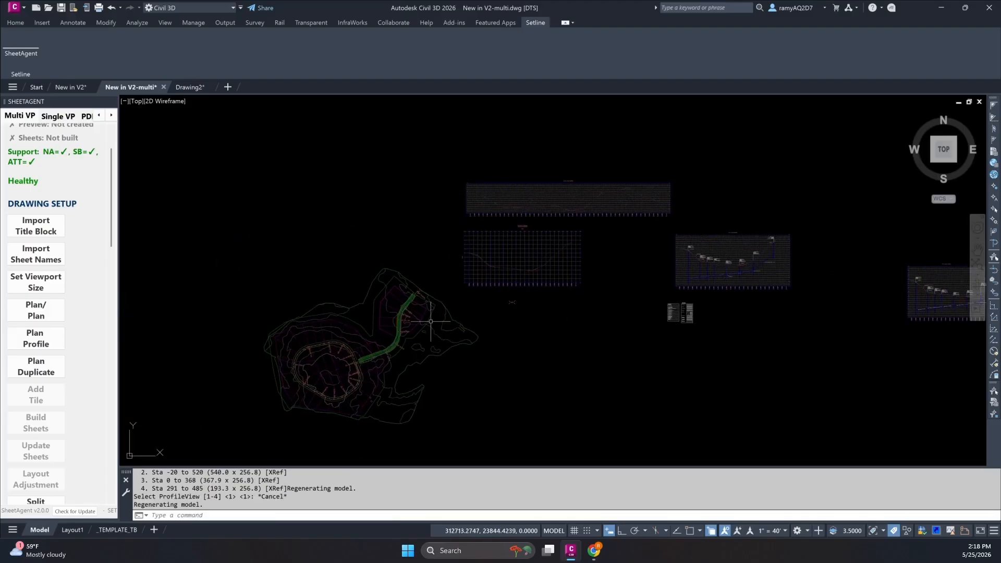
left_click(42, 345)
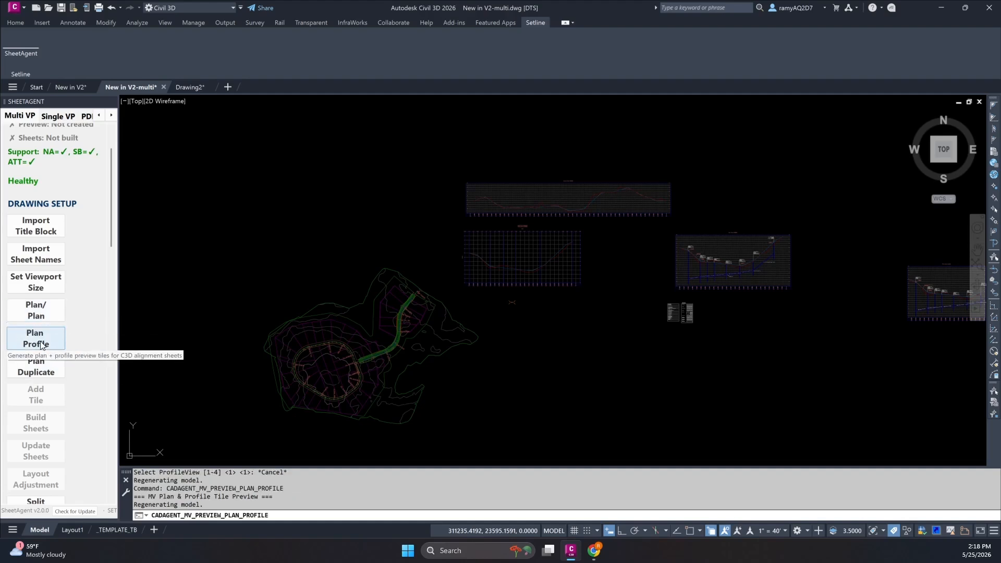
left_click(371, 278)
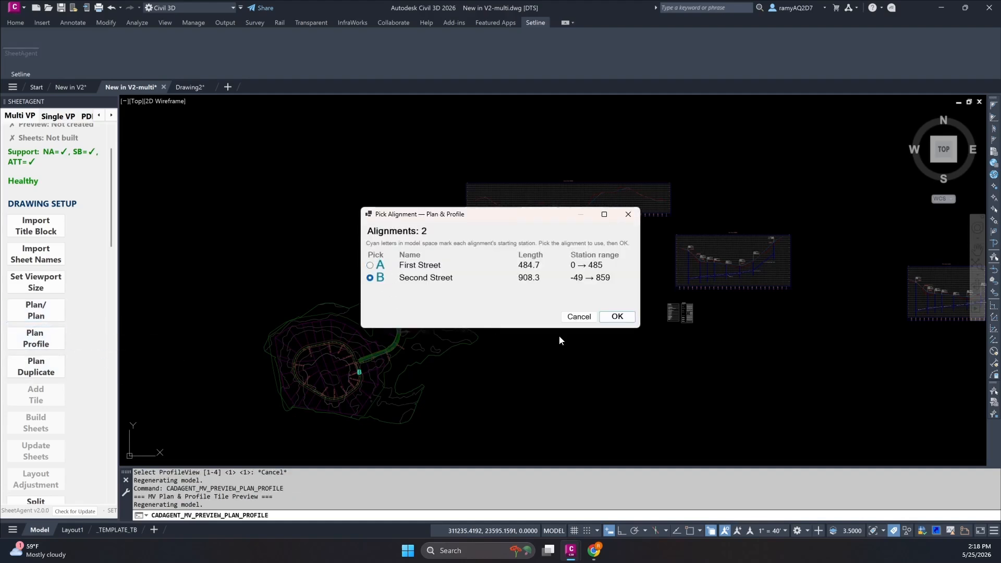
left_click(630, 319)
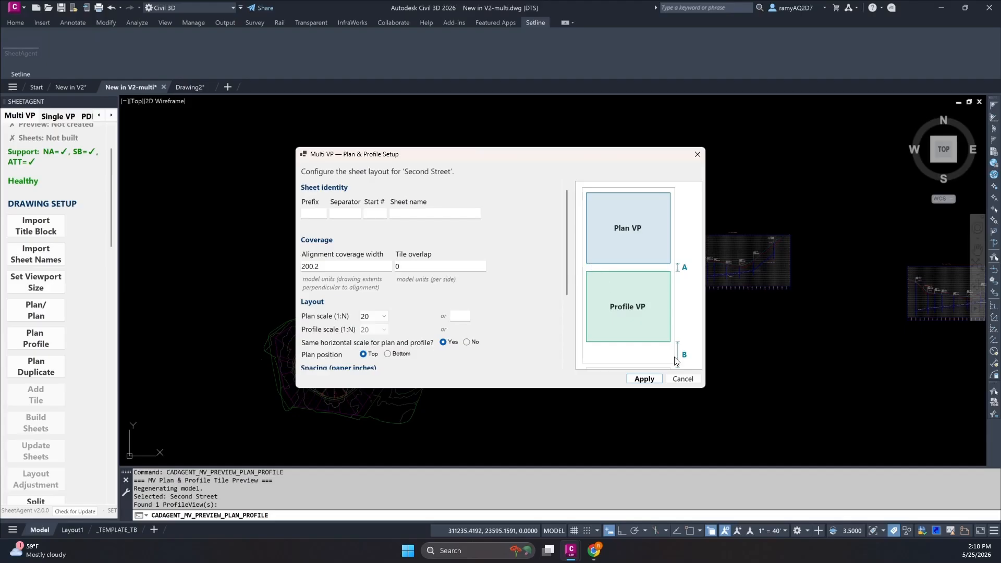
left_click_drag(703, 388, 848, 455)
left_click_drag(586, 161, 587, 133)
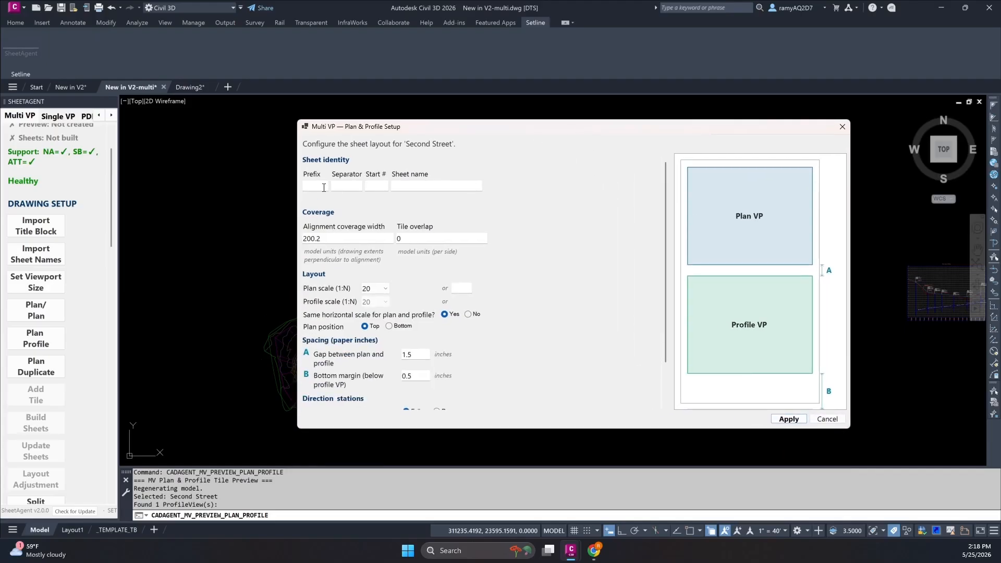
Set the Plan & Profile sheet identity to prefix C4, separator "-", starting number 01 and sheet name P&P.
left_click(307, 187)
type("C4")
key("Tab")
type("-")
key("Tab")
type("01")
key("Tab")
type("P&P")
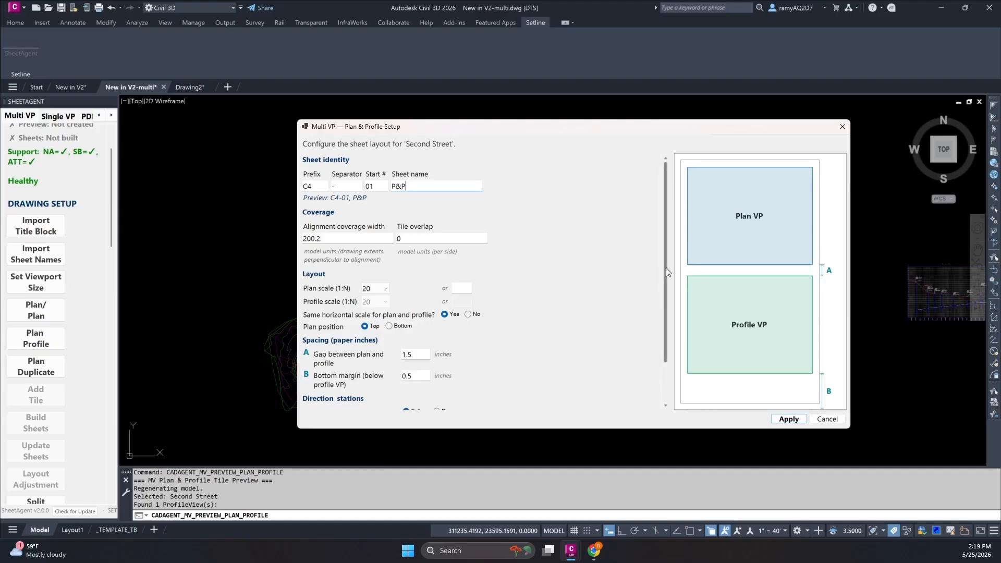
Set the plan scale to 1:10, the bottom margin to 0 inches and the tile overlap to 5.
scroll(665, 267, "down", 2)
left_click(375, 252)
left_click(373, 273)
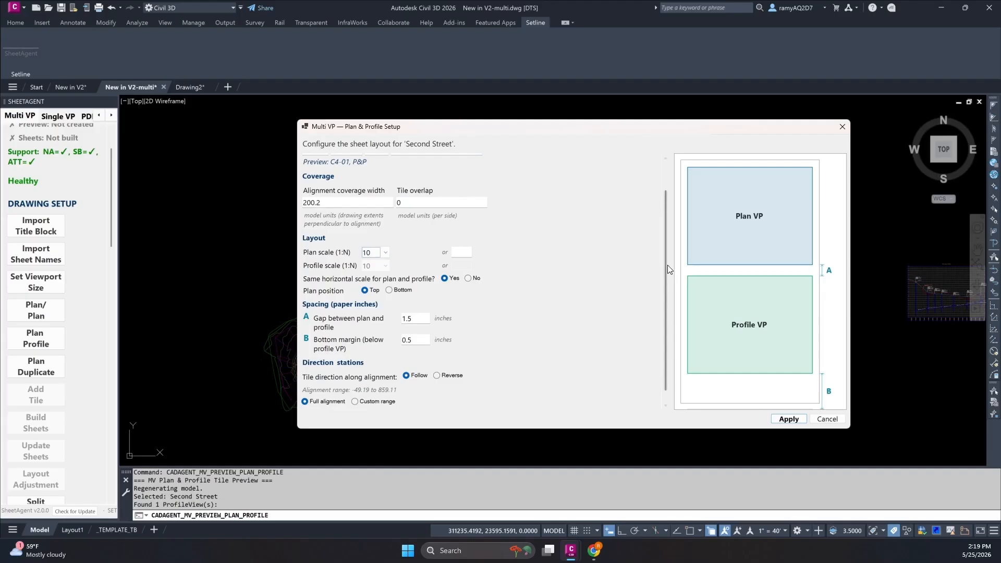
left_click_drag(667, 265, 664, 308)
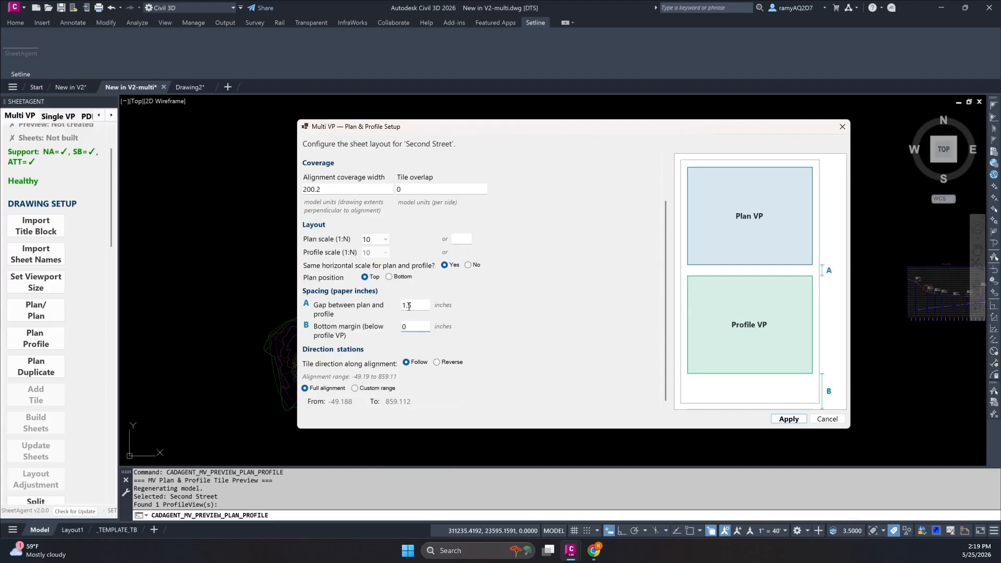
scroll(441, 301, "up", 2)
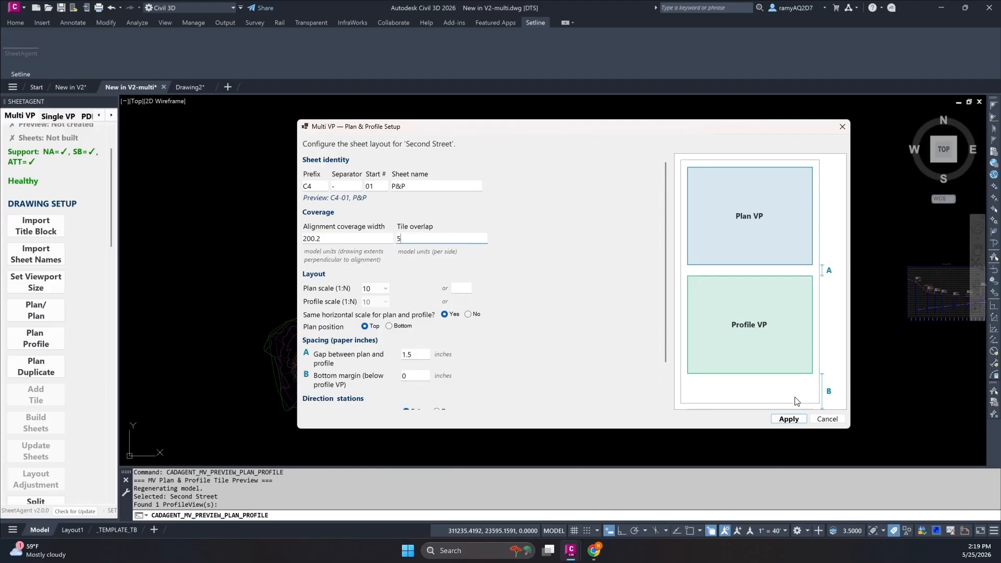
Apply the Plan & Profile setup and accept the 1:20 common scale to generate the preview tiles.
left_click(787, 420)
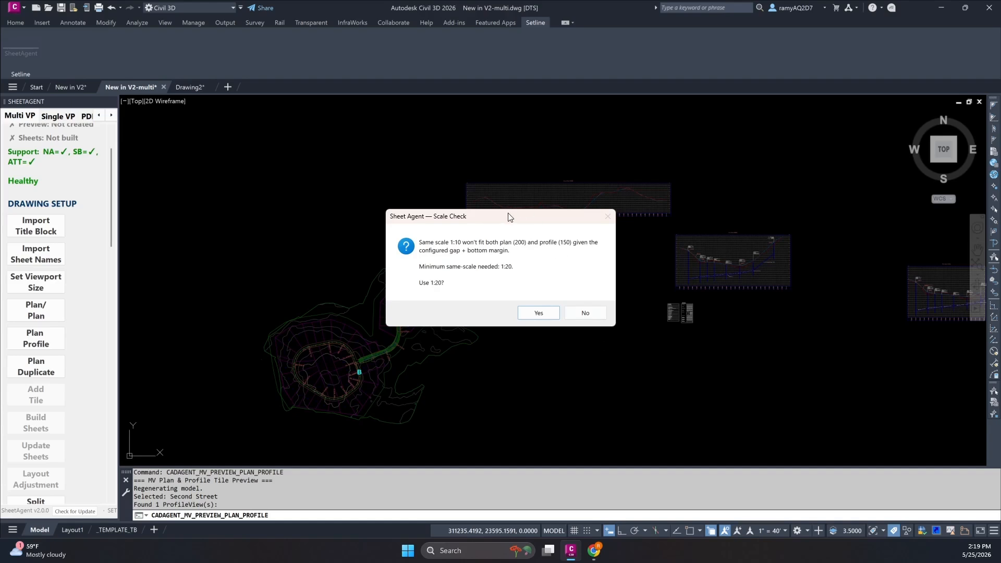
left_click_drag(509, 217, 567, 293)
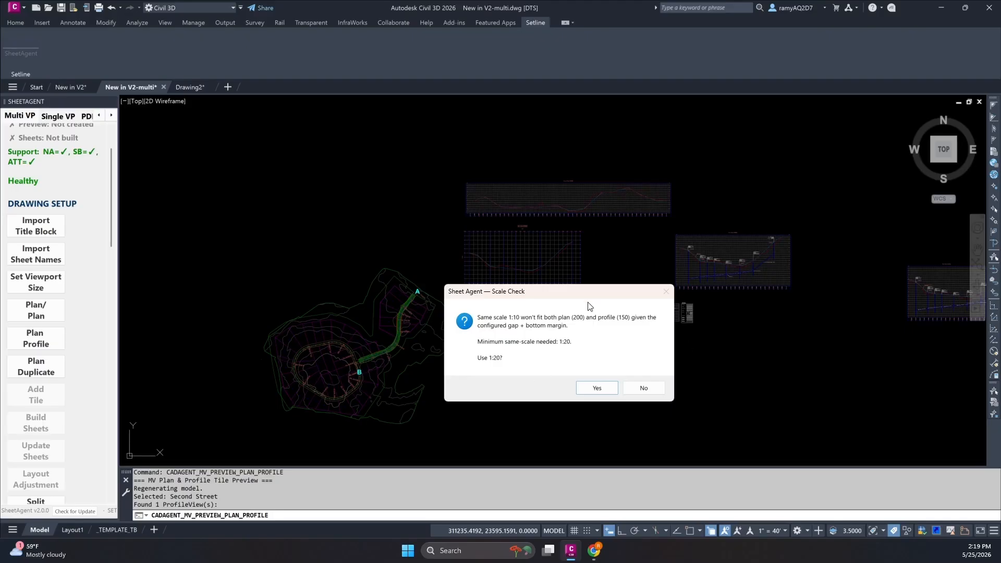
left_click(588, 387)
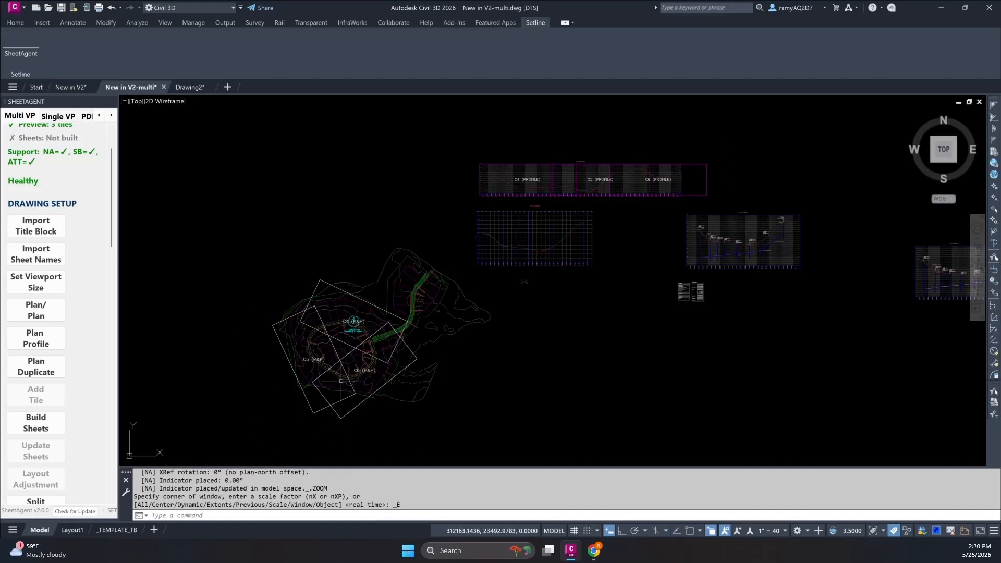
Build the Plan & Profile sheets from the preview tiles, including a cover sheet titled OVERVIEW.
left_click(36, 422)
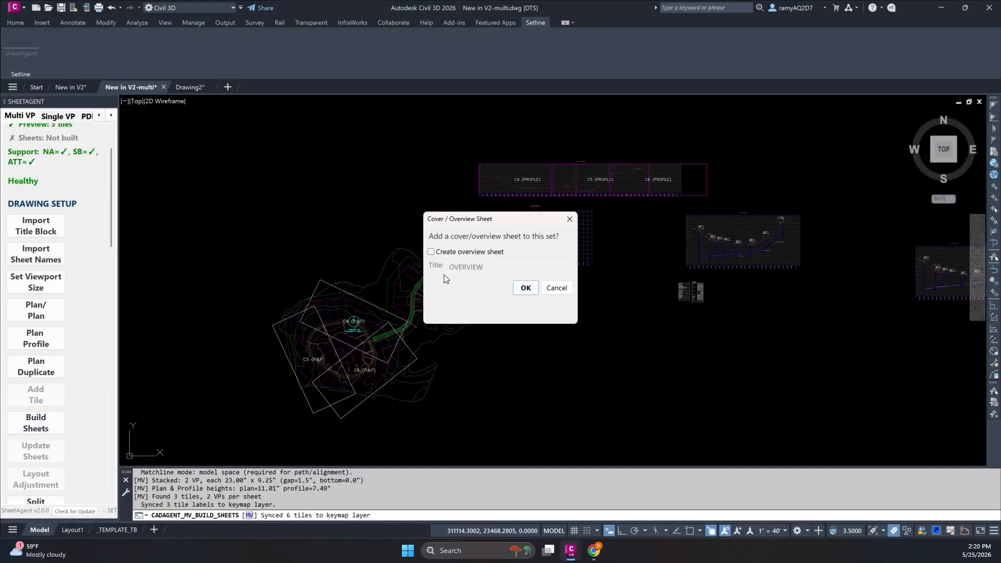
left_click(431, 252)
left_click(524, 289)
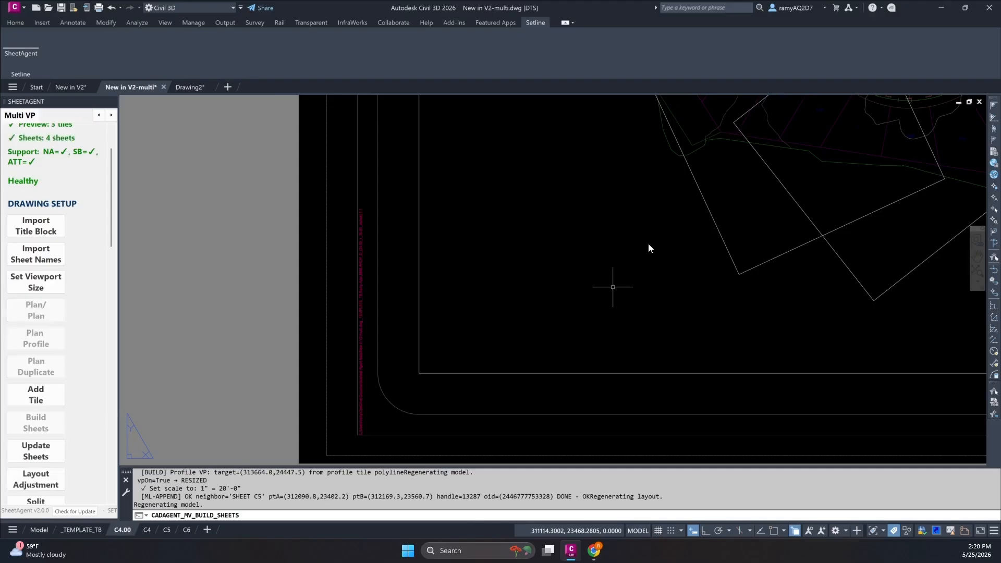
scroll(763, 316, "up", 4)
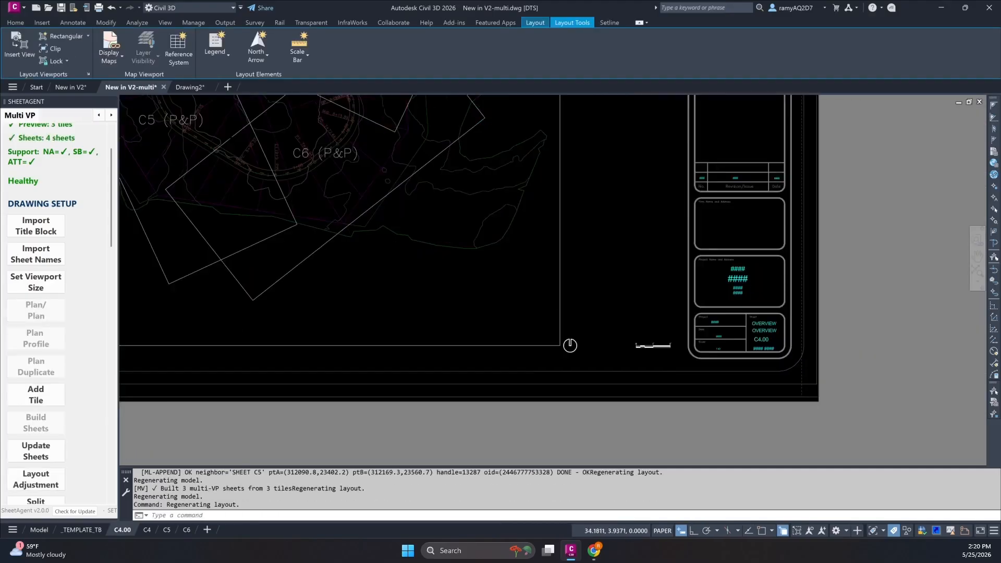
scroll(693, 388, "down", 4)
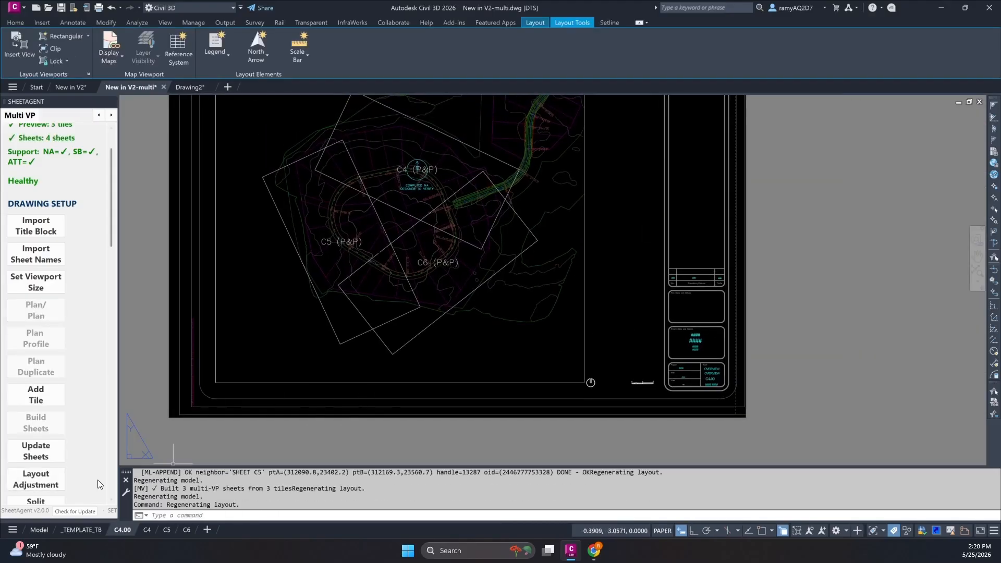
Open the _TEMPLATE_TB layout and bring its support viewport area and the key map commands into view.
left_click(83, 529)
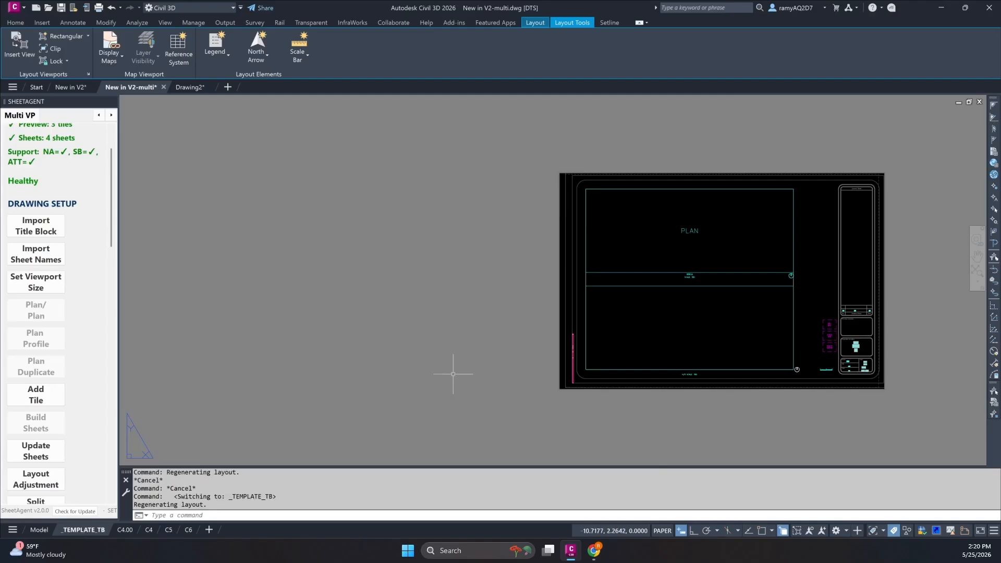
scroll(782, 360, "up", 5)
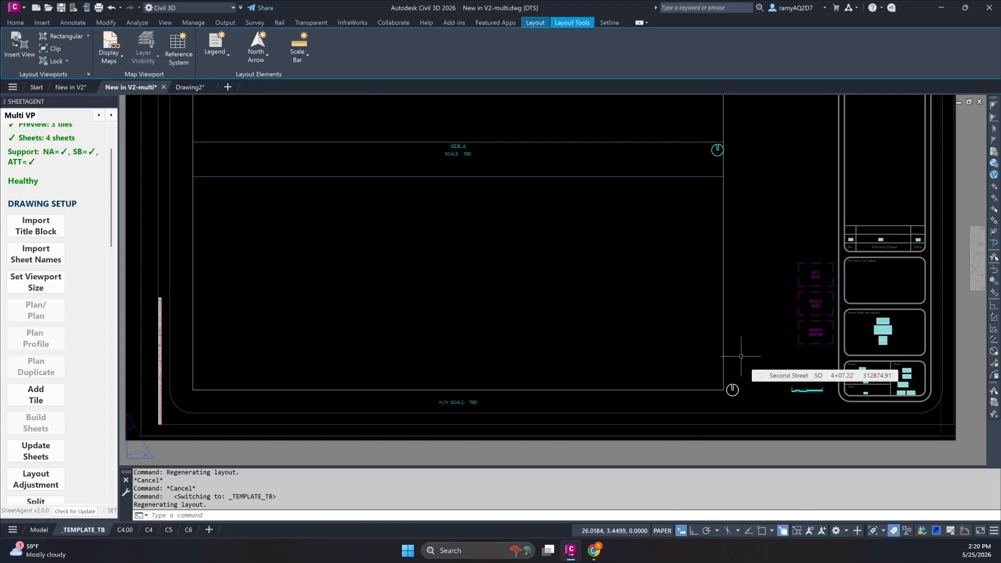
scroll(42, 362, "down", 10)
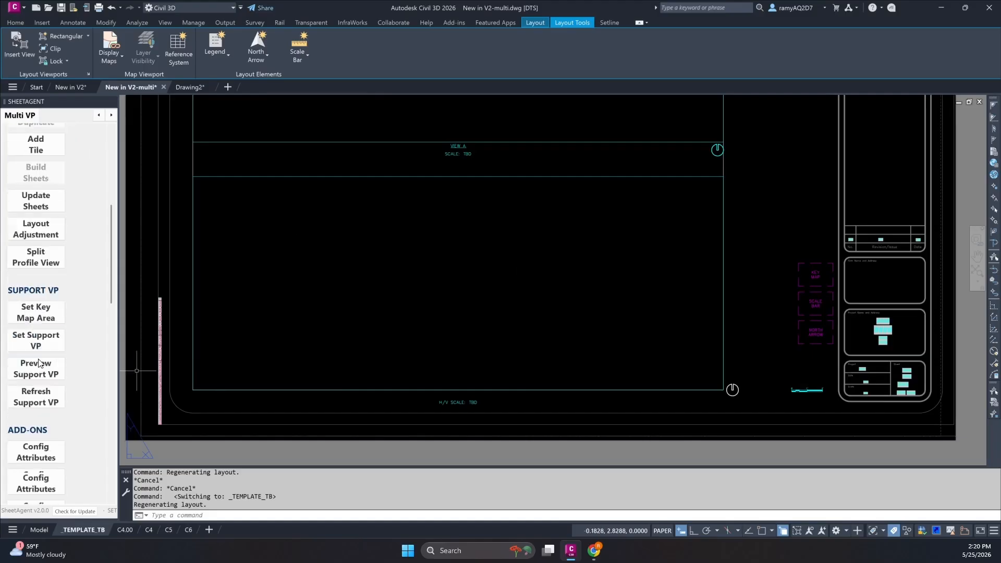
scroll(47, 360, "down", 5)
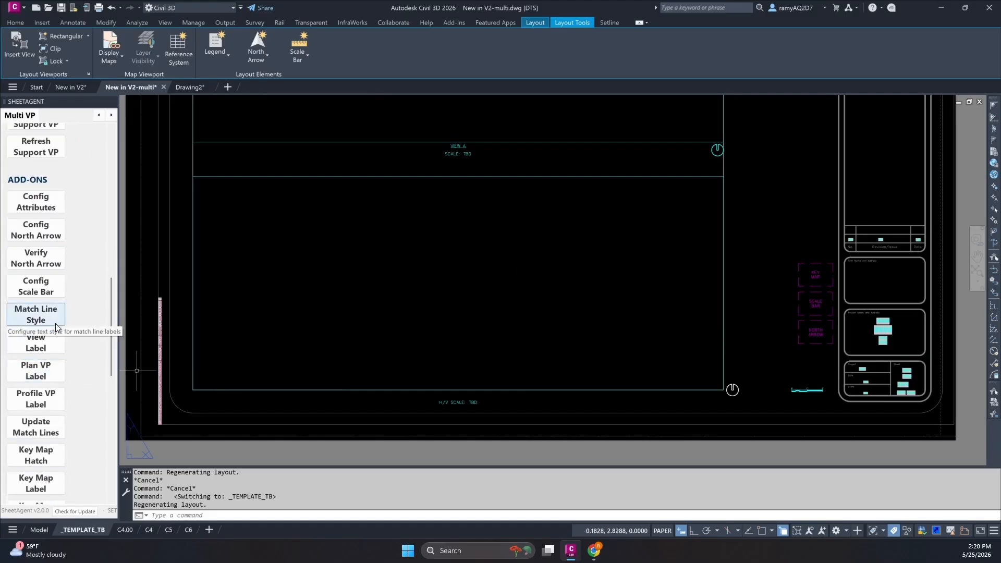
scroll(55, 305, "up", 5)
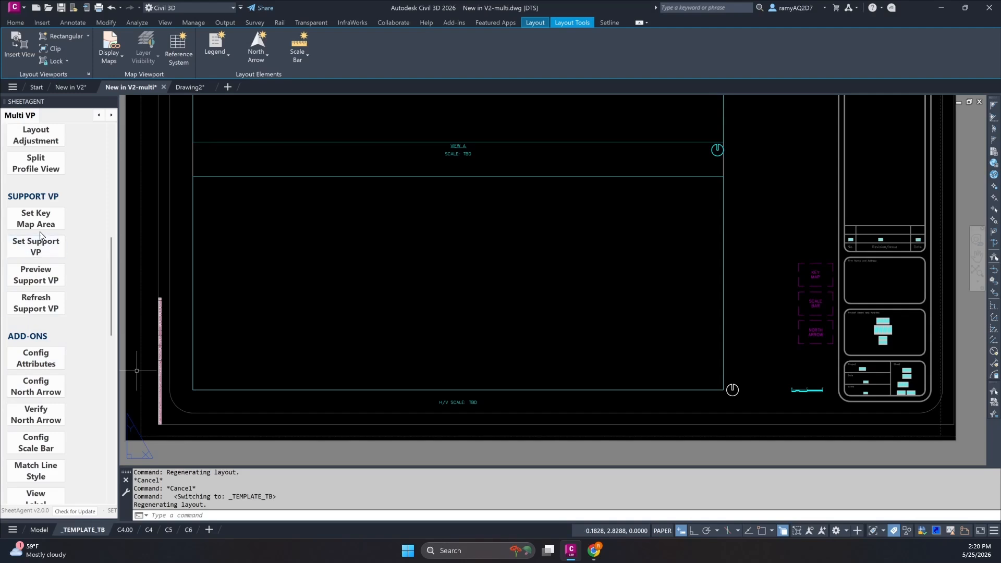
left_click(40, 228)
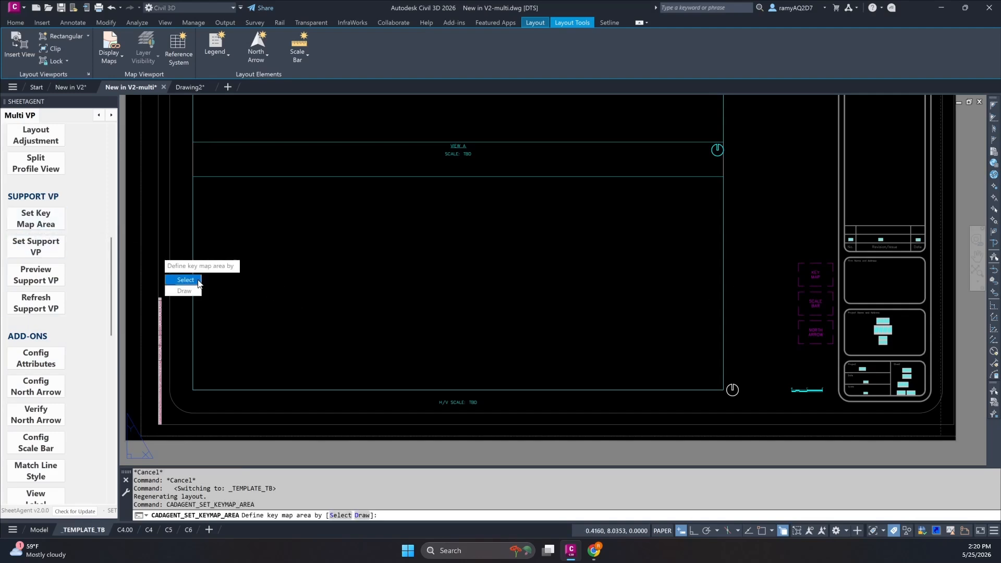
left_click(185, 280)
key("Escape")
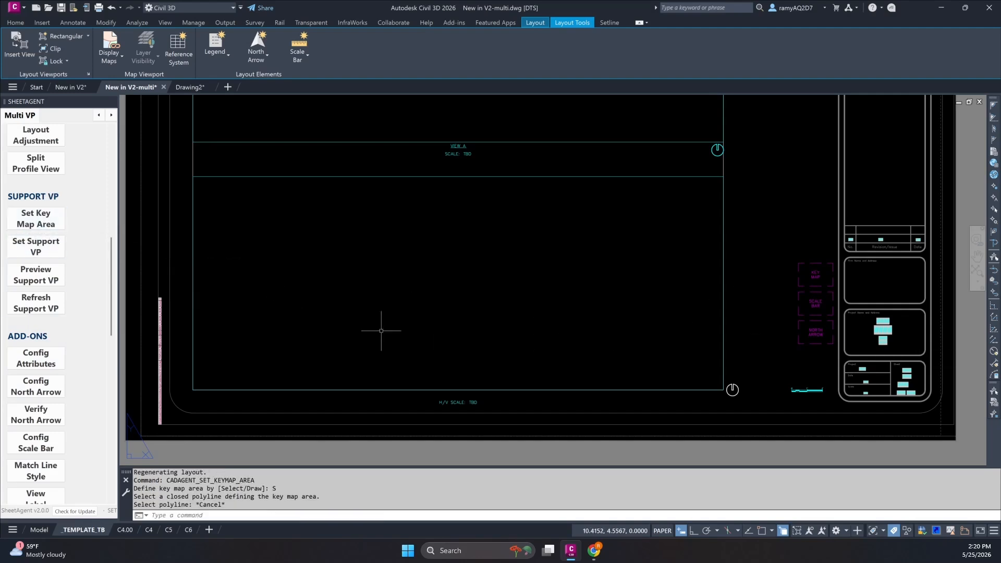
Draw the key map area as a rectangle around the KEY MAP, SCALE BAR and NORTH ARROW placeholders, using Current Drawing as tile source.
left_click(58, 219)
left_click(172, 288)
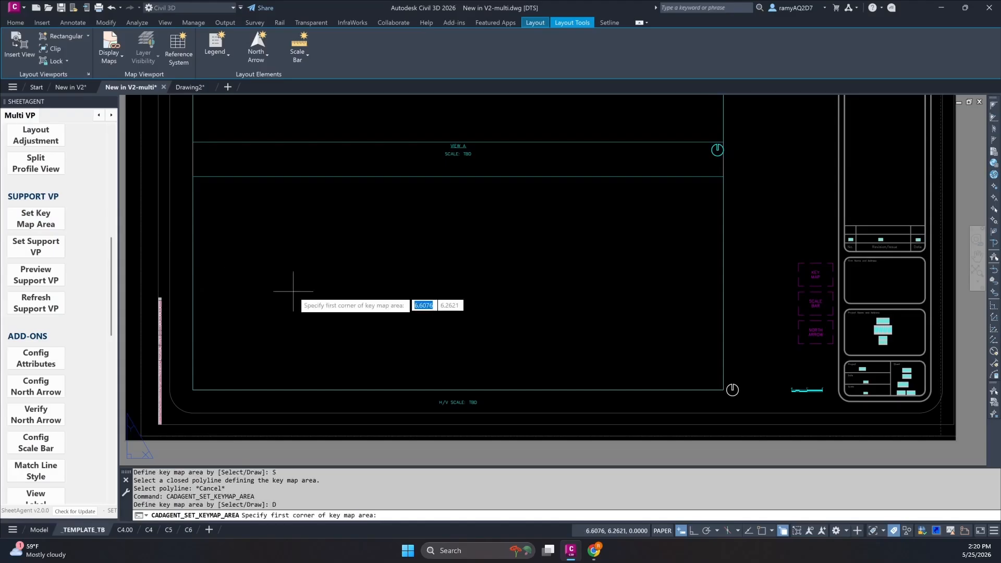
middle_click_drag(762, 270, 722, 275)
left_click(726, 268)
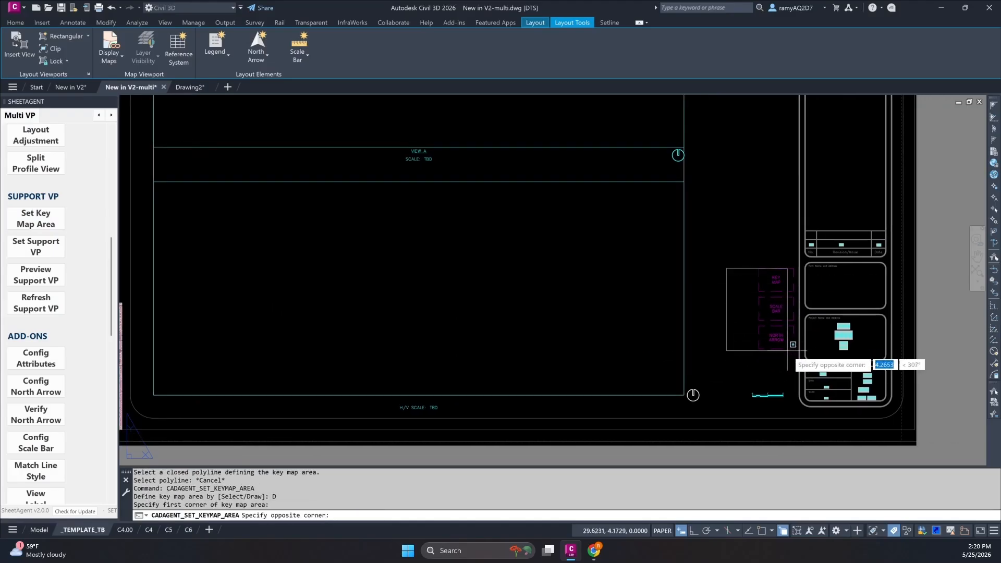
left_click(795, 365)
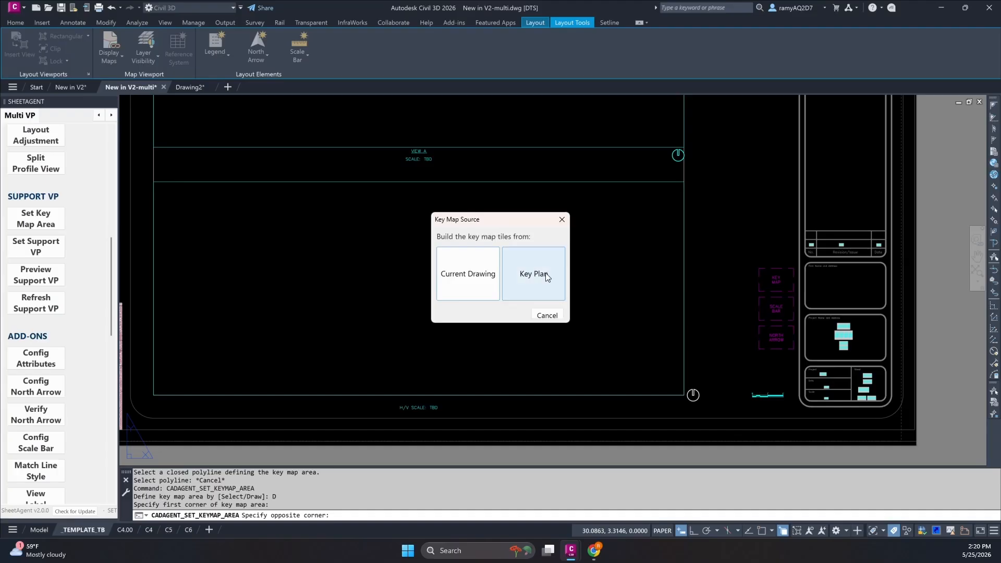
left_click(471, 282)
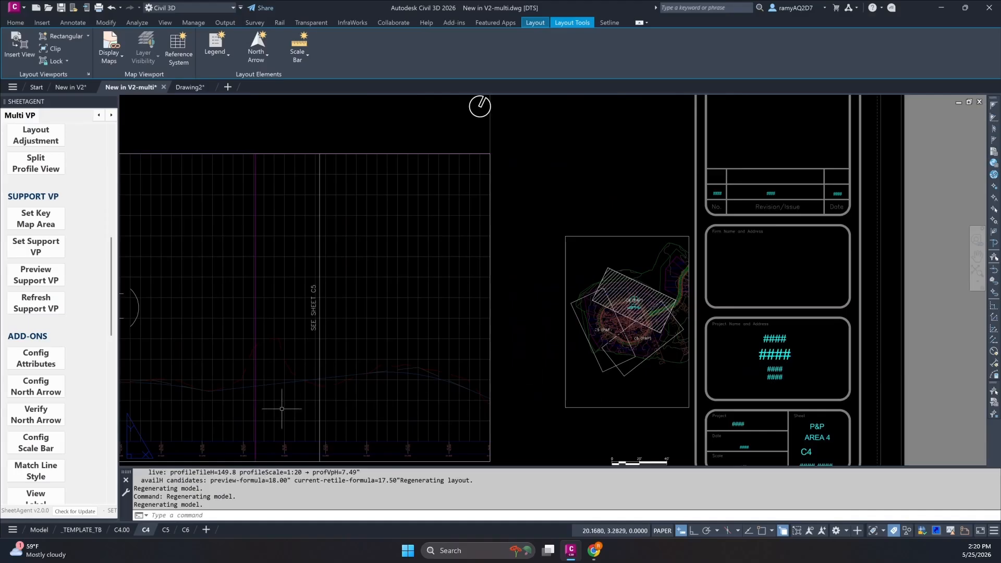
scroll(83, 357, "down", 2)
scroll(61, 362, "down", 3)
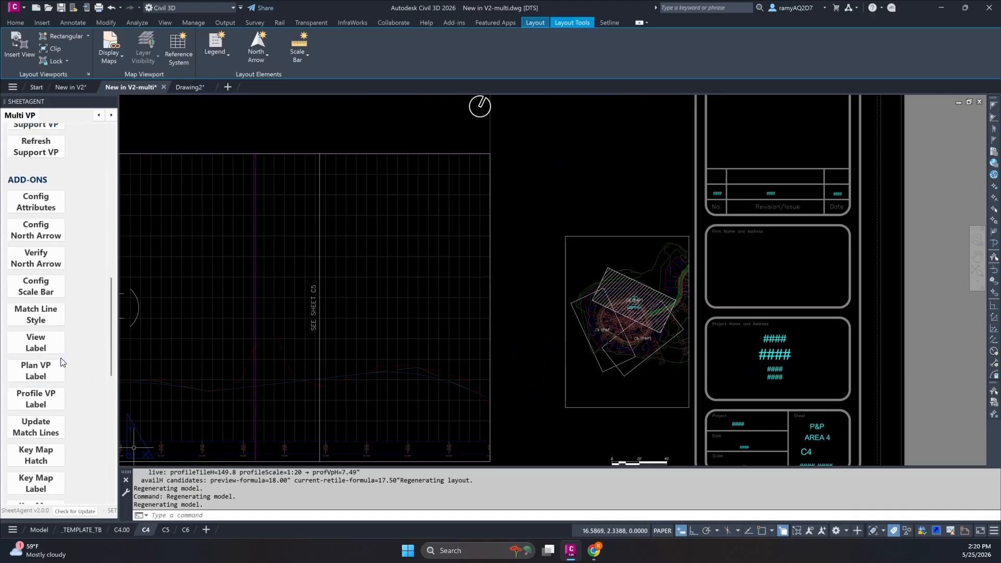
scroll(61, 361, "down", 10)
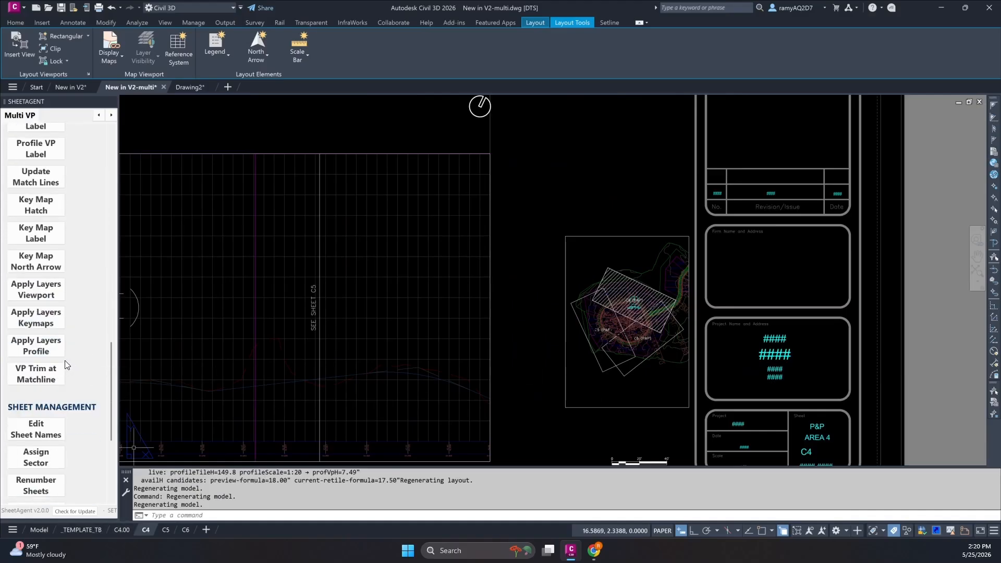
scroll(64, 360, "up", 4)
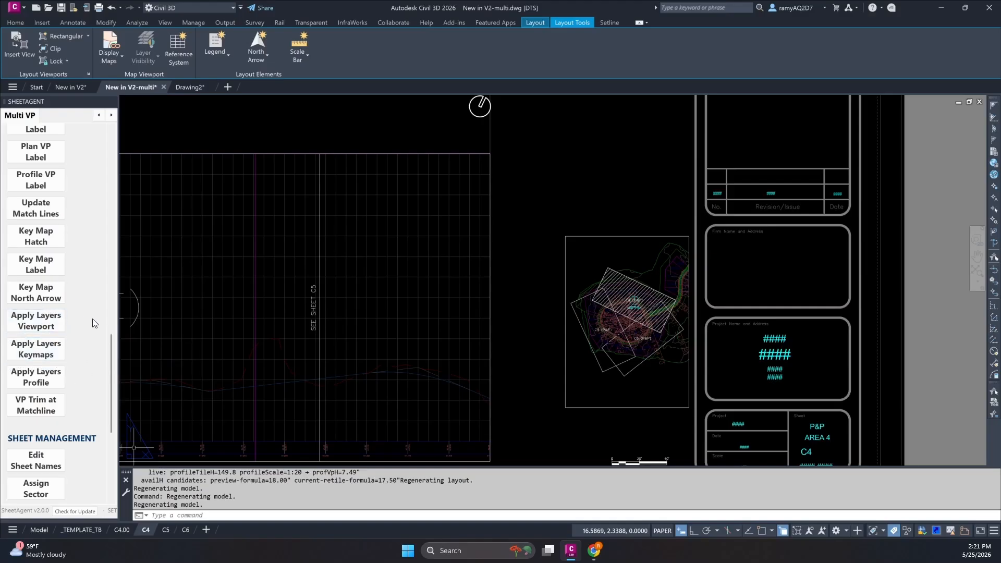
left_click(24, 271)
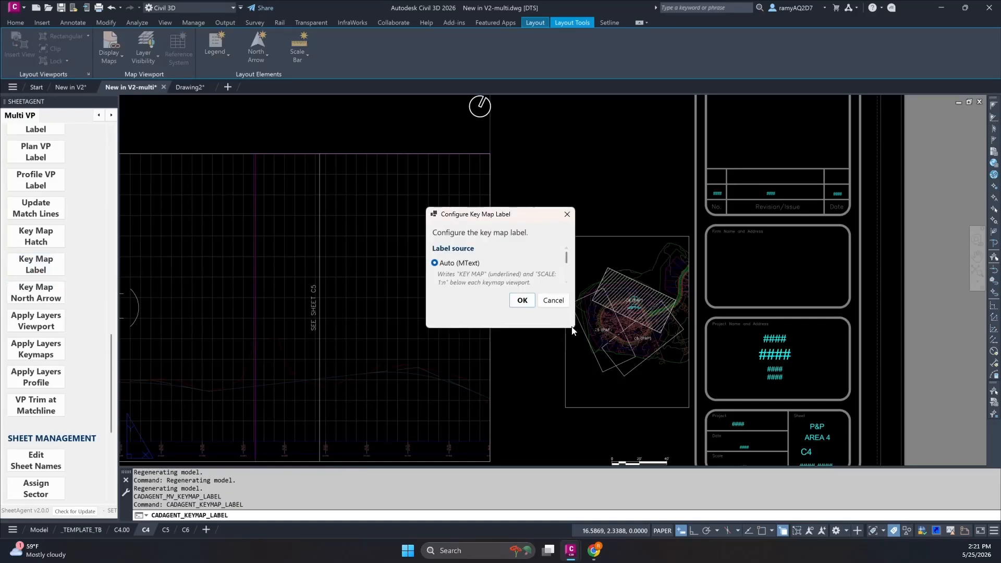
left_click_drag(575, 325, 684, 418)
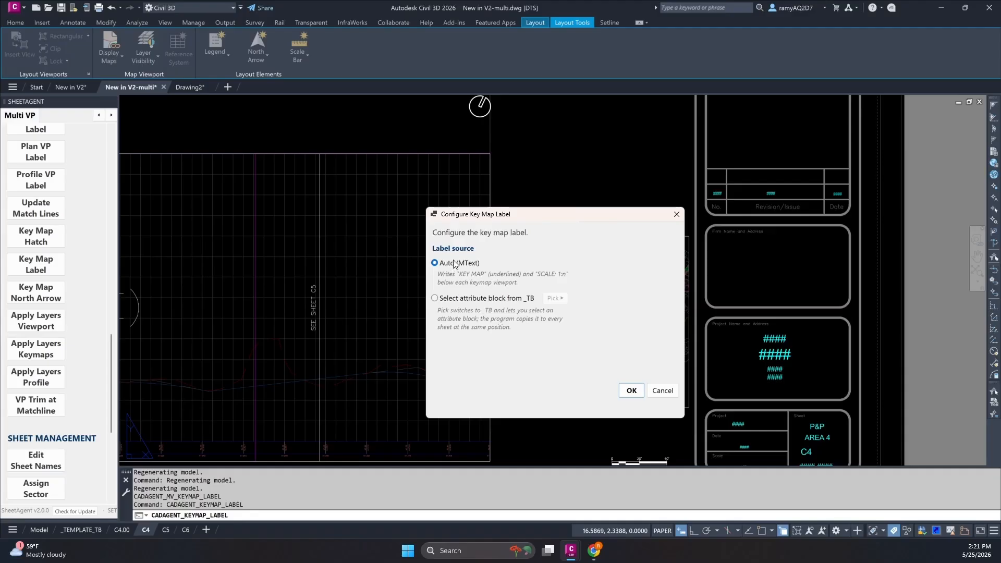
left_click(435, 299)
left_click(554, 299)
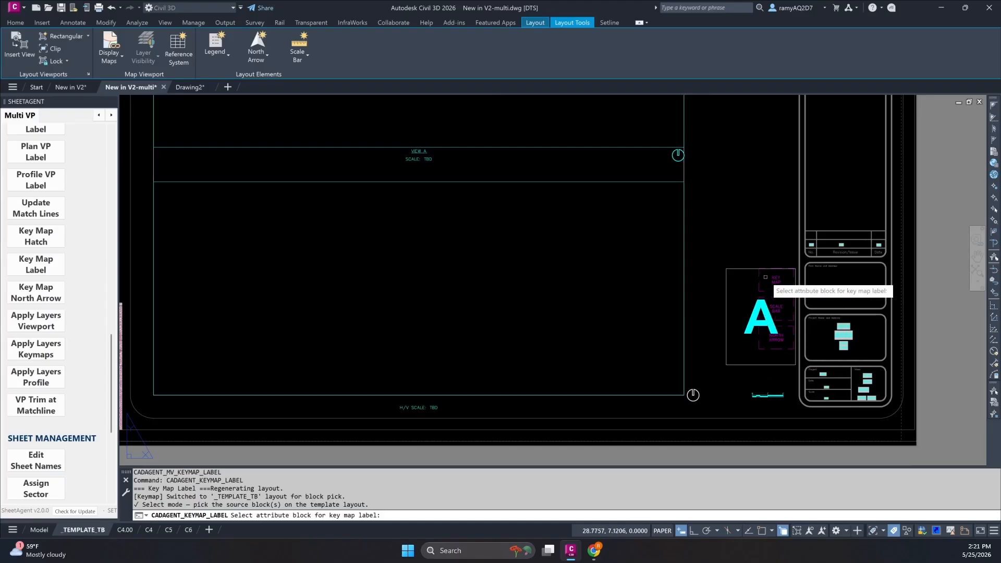
key("Escape")
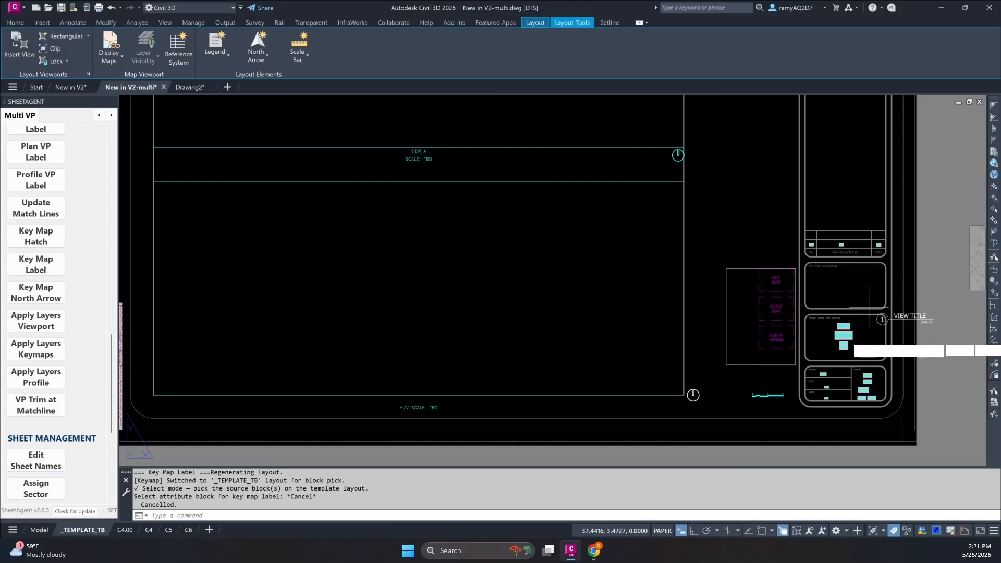
Insert the VIEW TITLE block at the lower-left corner of the key map frame with a scale factor of 0.5.
scroll(747, 372, "up", 6)
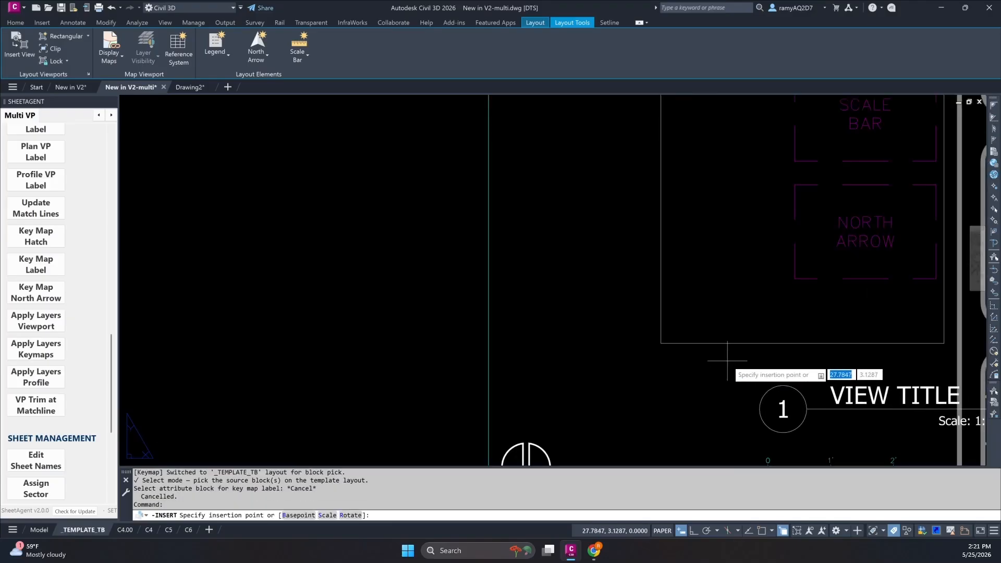
left_click(658, 336)
type("0.5")
key("Return")
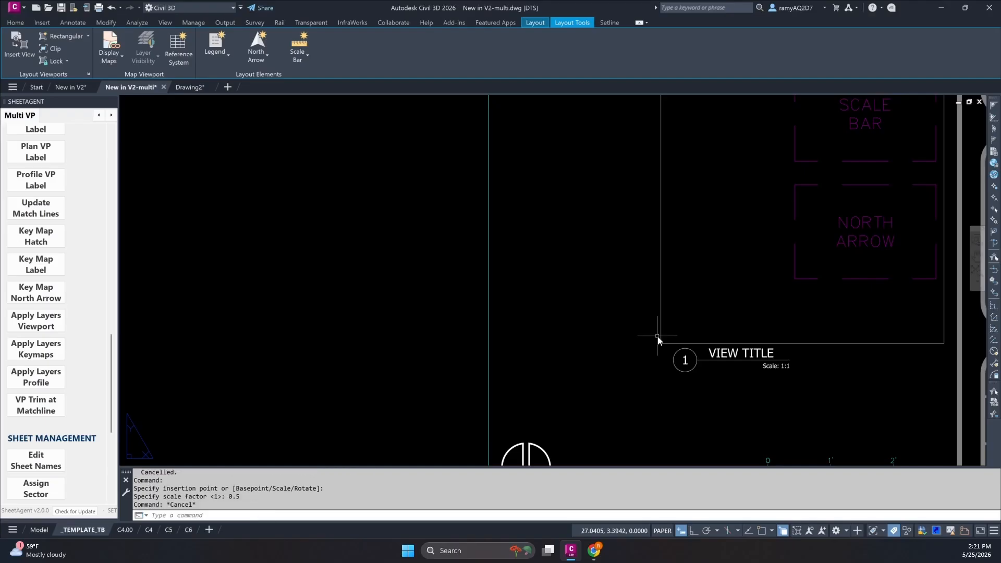
key("Escape")
key("Escape")
Move the VIEW TITLE block so it sits roughly centred beneath the key map frame.
type("m")
key("Return")
left_click(742, 372)
left_click(714, 348)
key("Return")
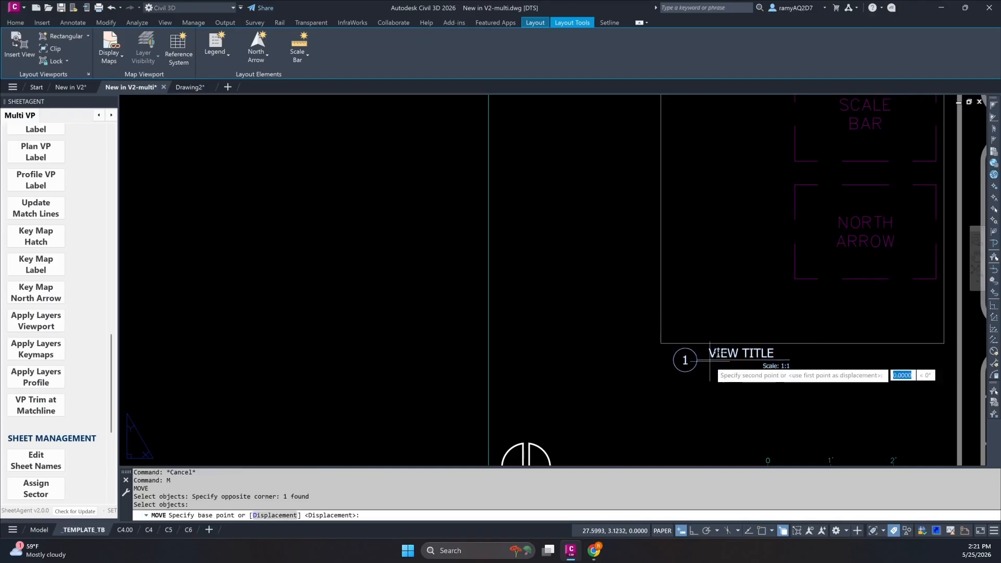
left_click(708, 352)
left_click(769, 362)
key("Escape")
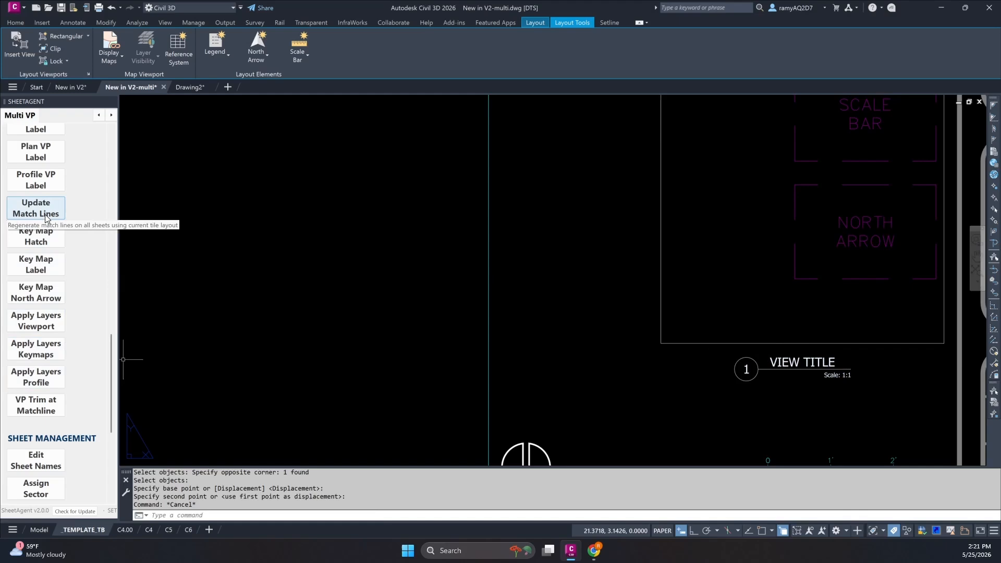
Set the key map label source to the VIEW TITLE attribute block on the template and check the label on sheet C4.
left_click(37, 265)
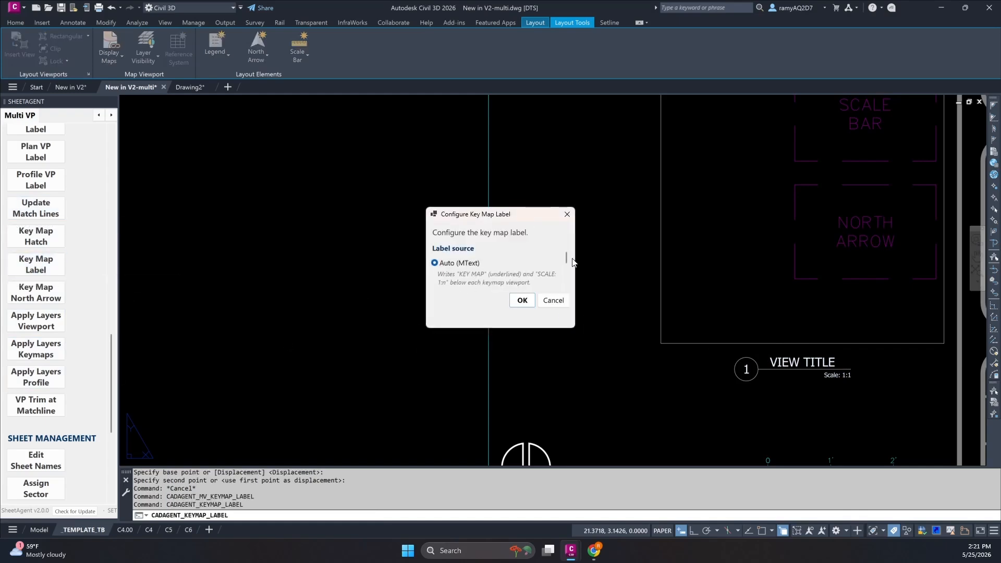
left_click_drag(567, 260, 565, 280)
scroll(460, 260, "up", 1)
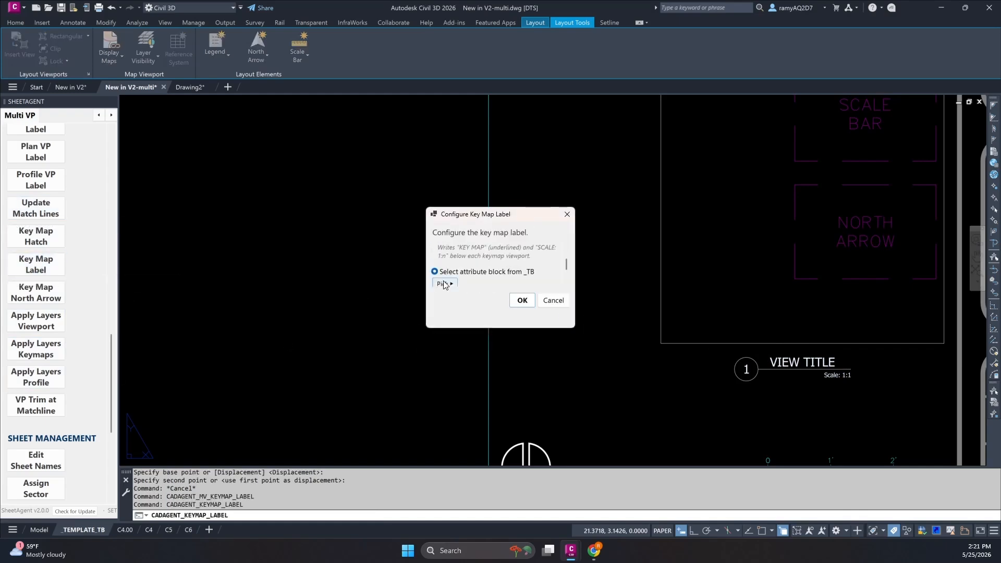
left_click(444, 284)
scroll(770, 259, "down", 3)
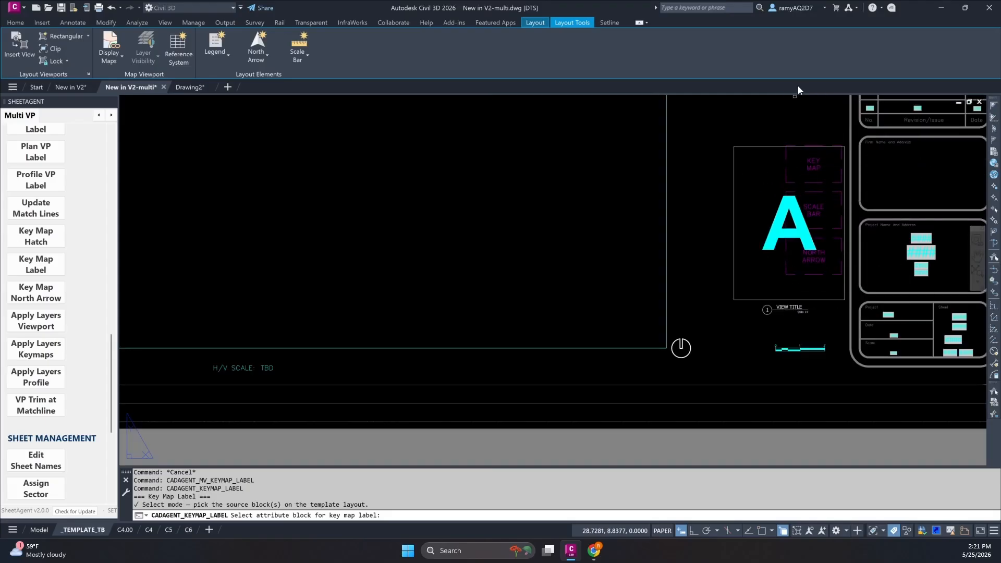
left_click(785, 310)
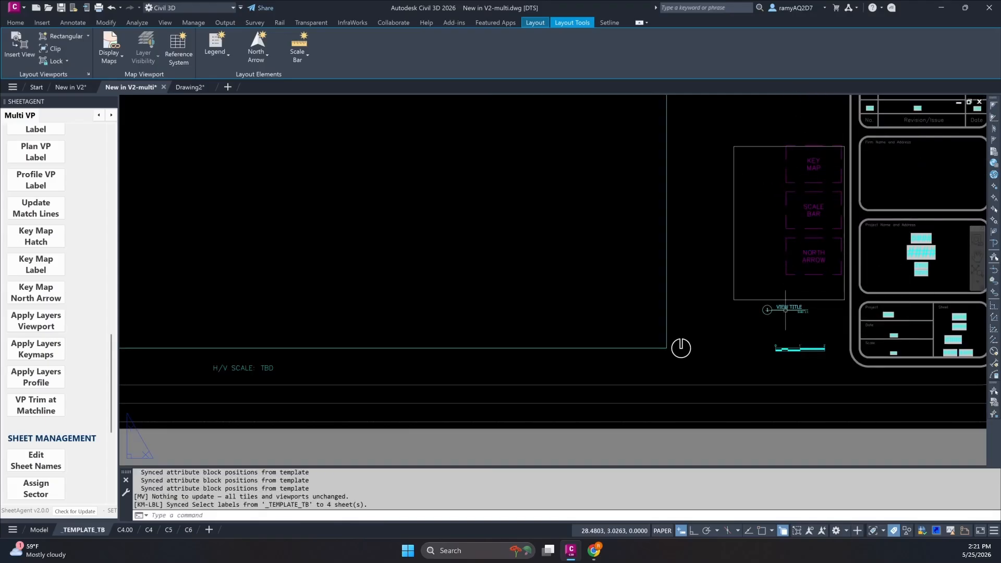
key("Escape")
key("Escape")
left_click(147, 529)
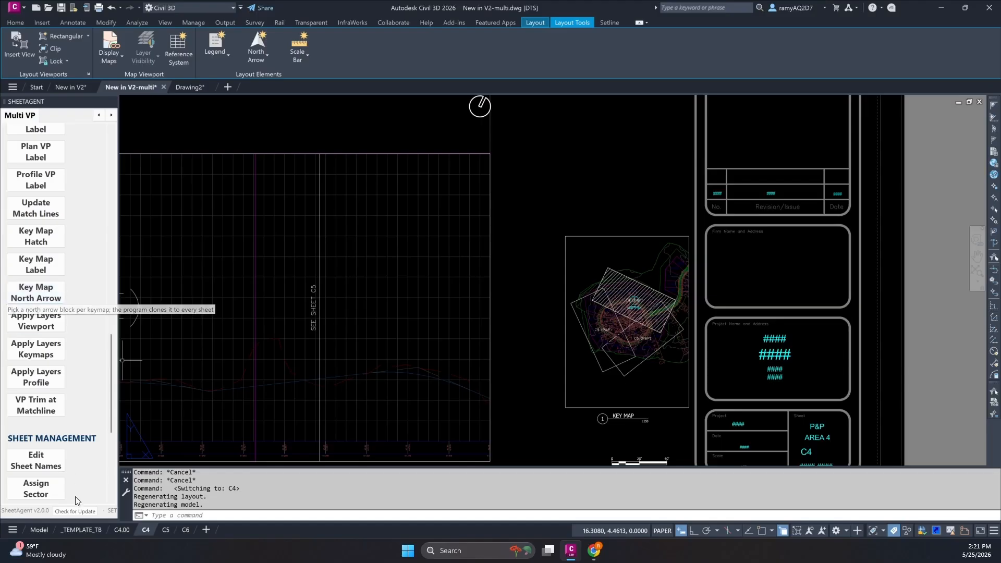
Insert a north arrow block on _TEMPLATE_TB beside the VIEW TITLE label beneath the key map frame, with a scale factor of 0.5.
left_click(40, 294)
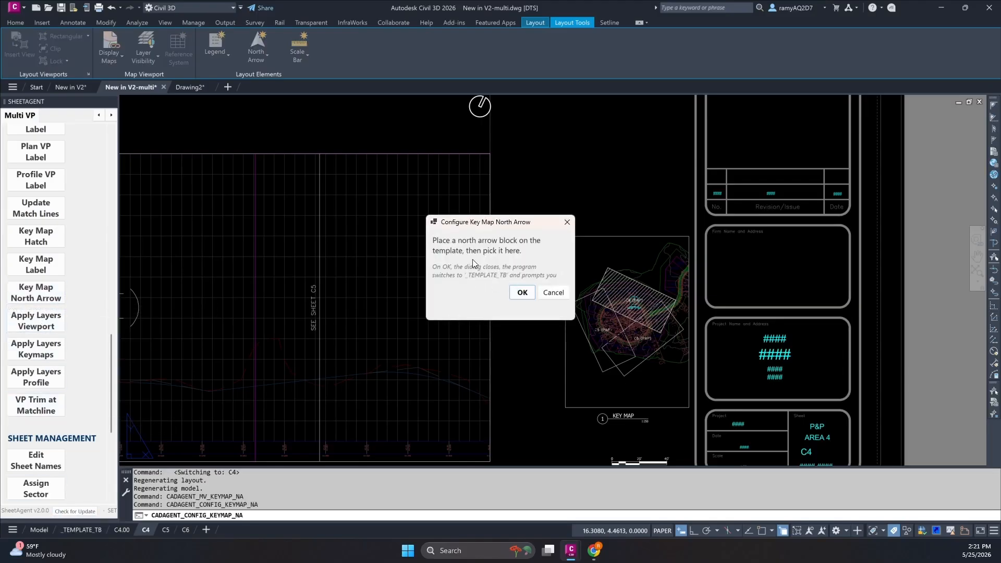
left_click(522, 292)
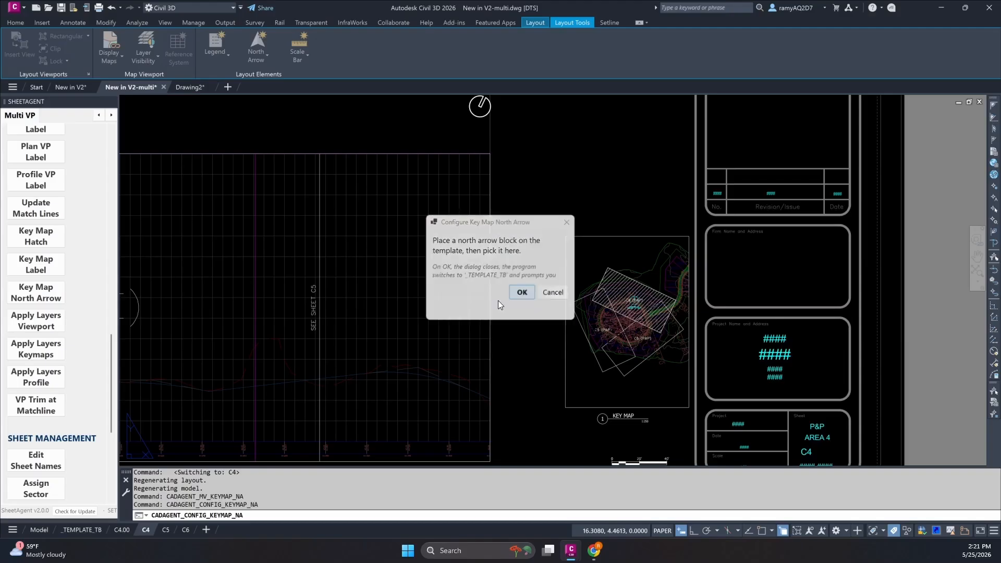
left_click(77, 530)
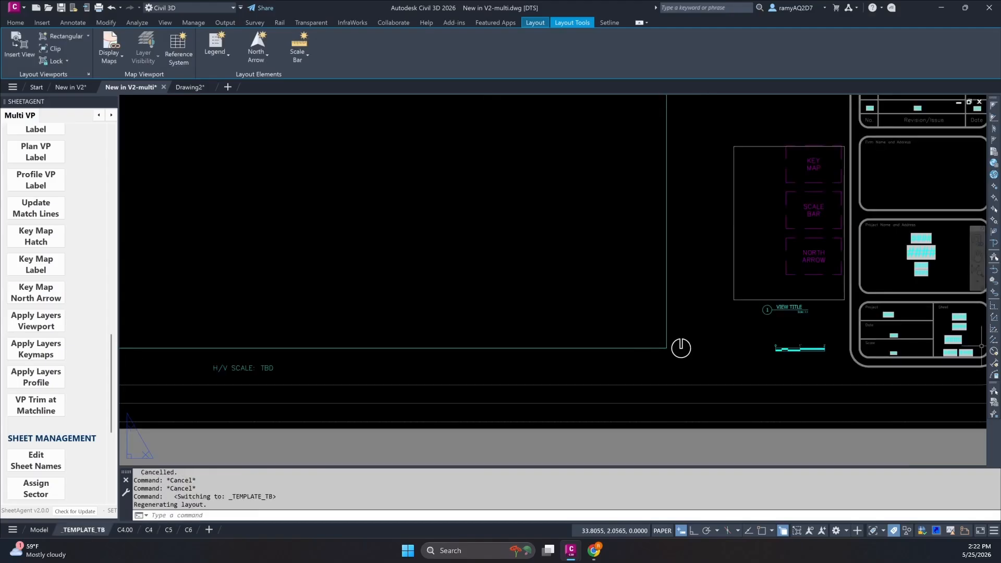
left_click(482, 275)
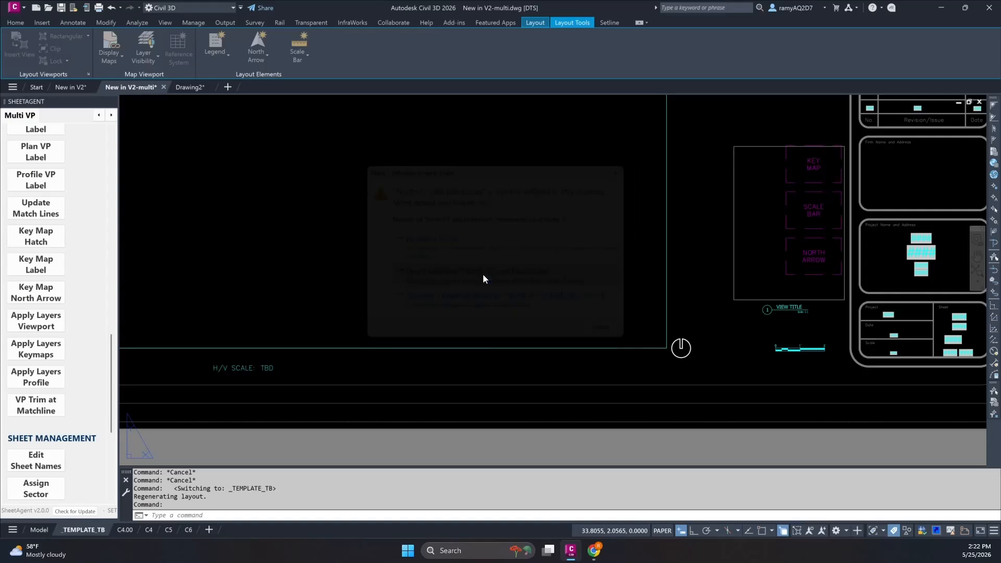
left_click(779, 306)
scroll(816, 308, "up", 8)
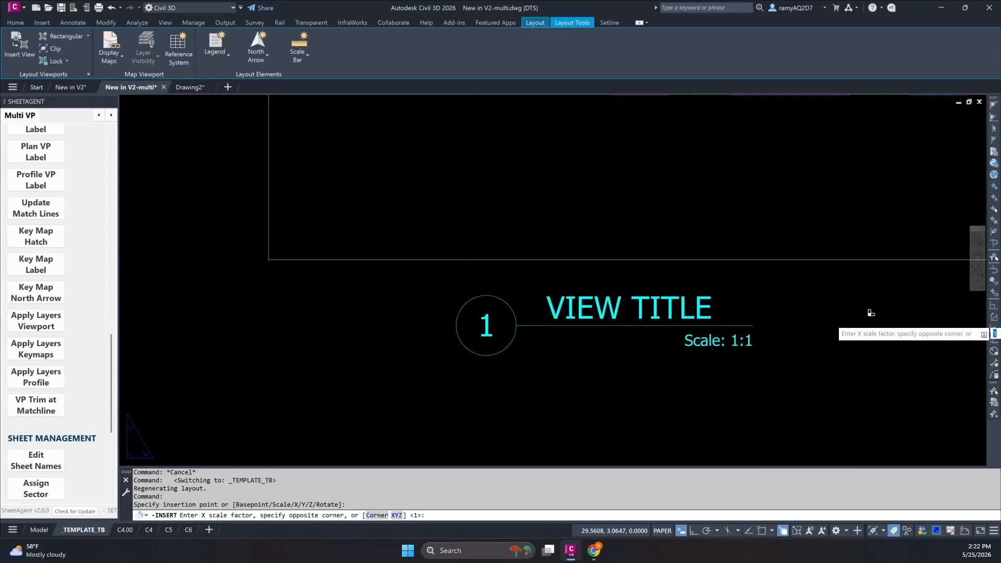
type("0.5")
key("Return")
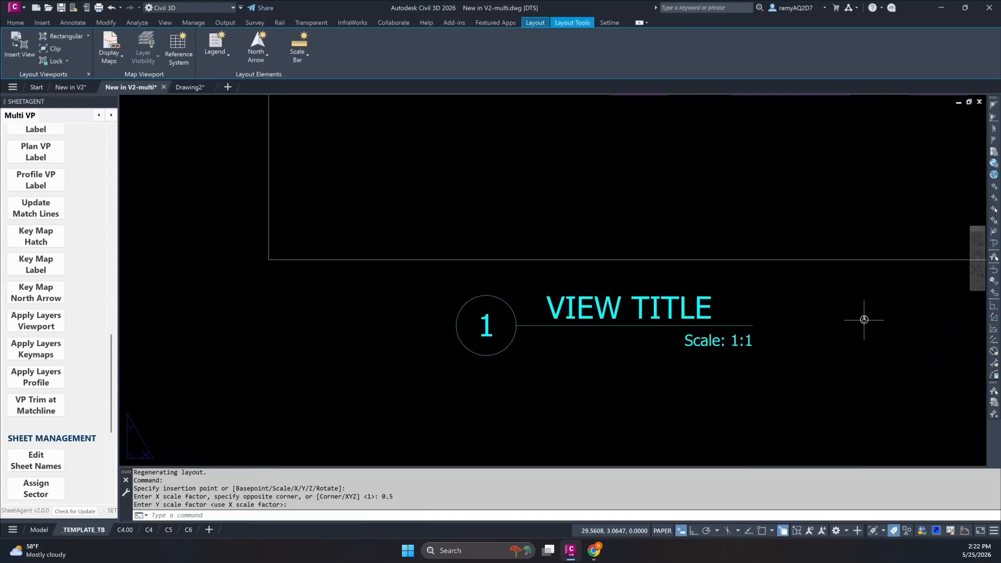
key("Return")
key("Escape")
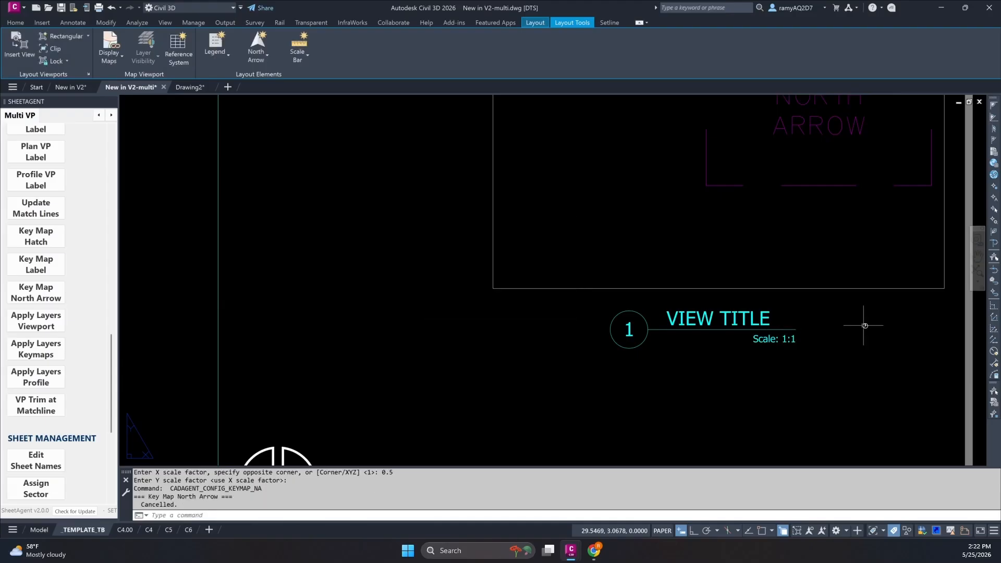
Scale up the small north arrow beside VIEW TITLE by eye about its own centre, keeping it smaller than the plan north arrow.
type("sc")
key("Return")
left_click(868, 331)
left_click(857, 320)
key("Return")
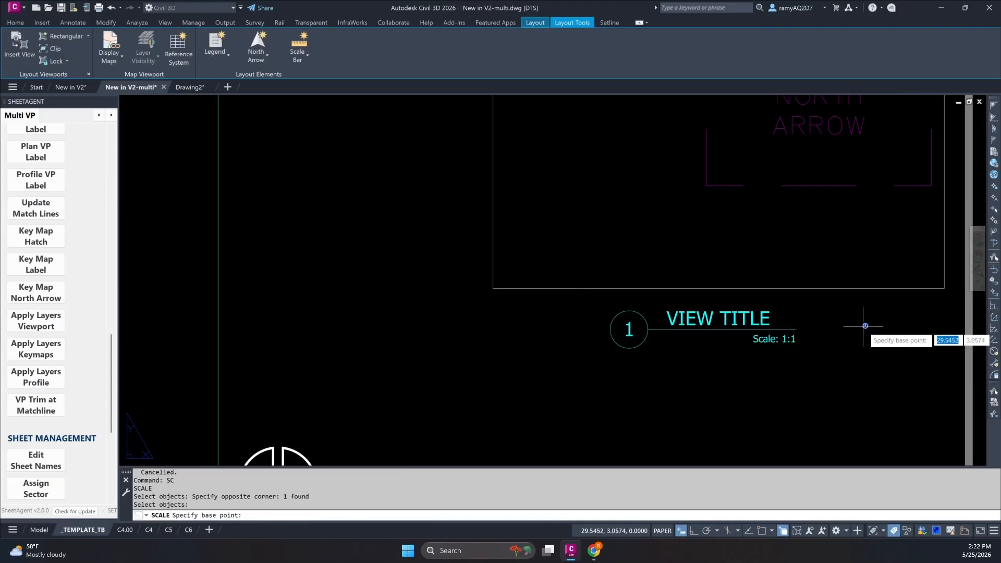
left_click(865, 326)
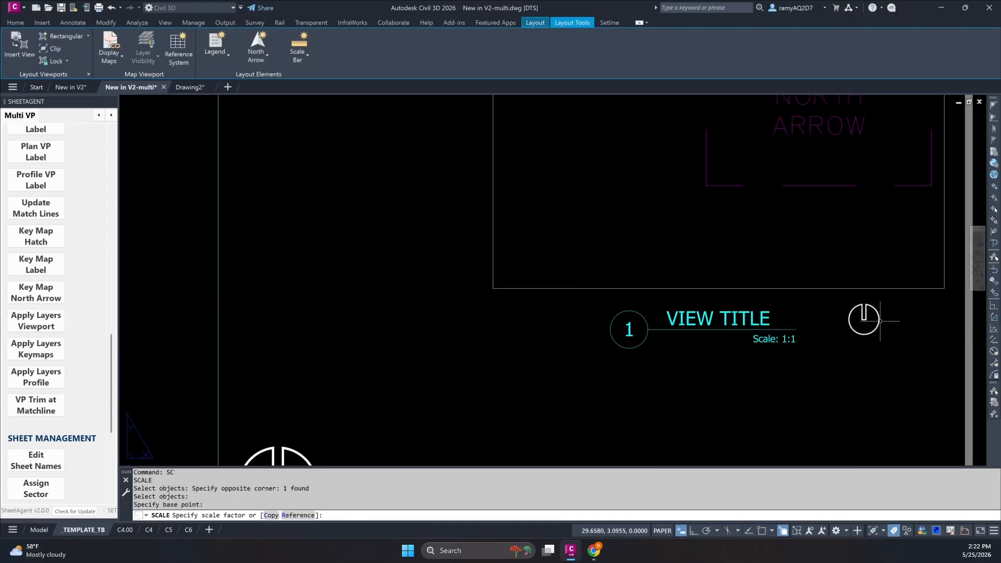
key("Escape")
key("Escape")
scroll(808, 339, "down", 2)
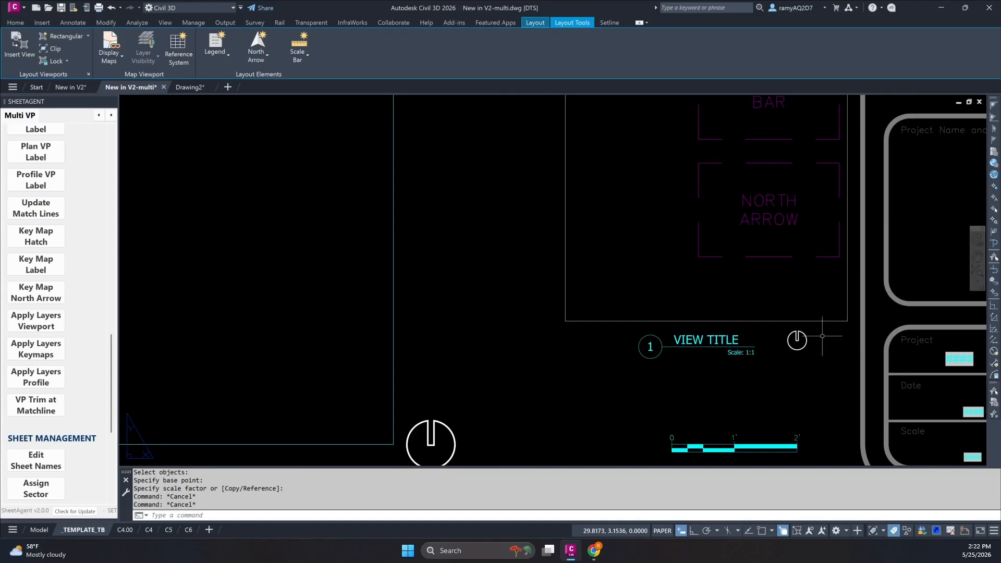
Assign the small north arrow beside VIEW TITLE as the key map north arrow and check it on sheet C5.
middle_click_drag(771, 368, 558, 363)
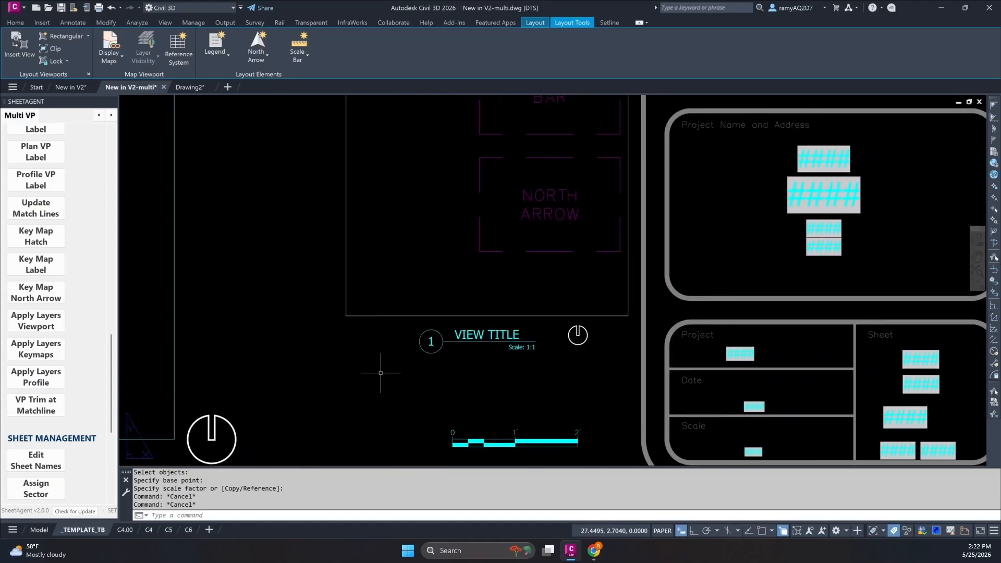
left_click(36, 292)
left_click(521, 292)
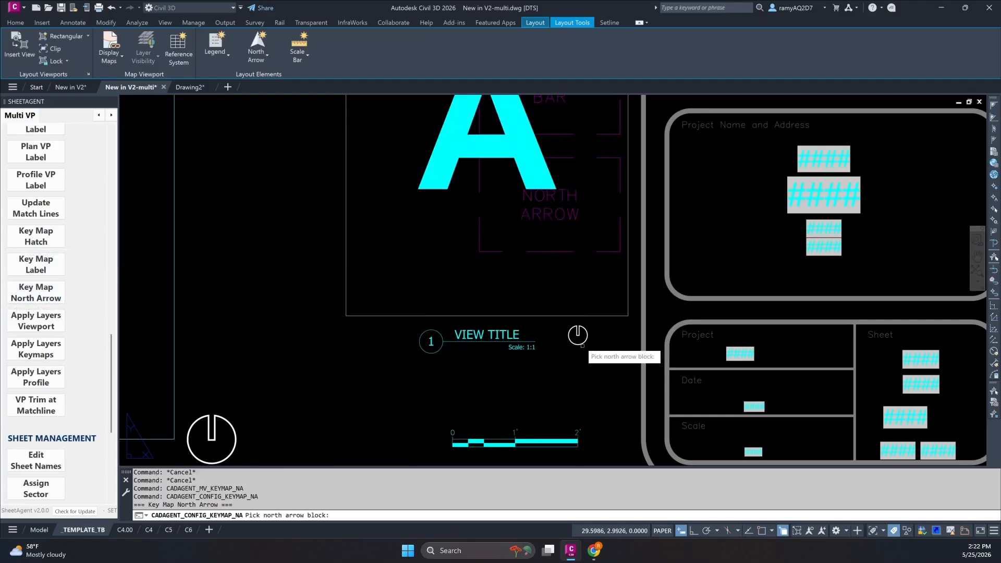
scroll(498, 155, "down", 3)
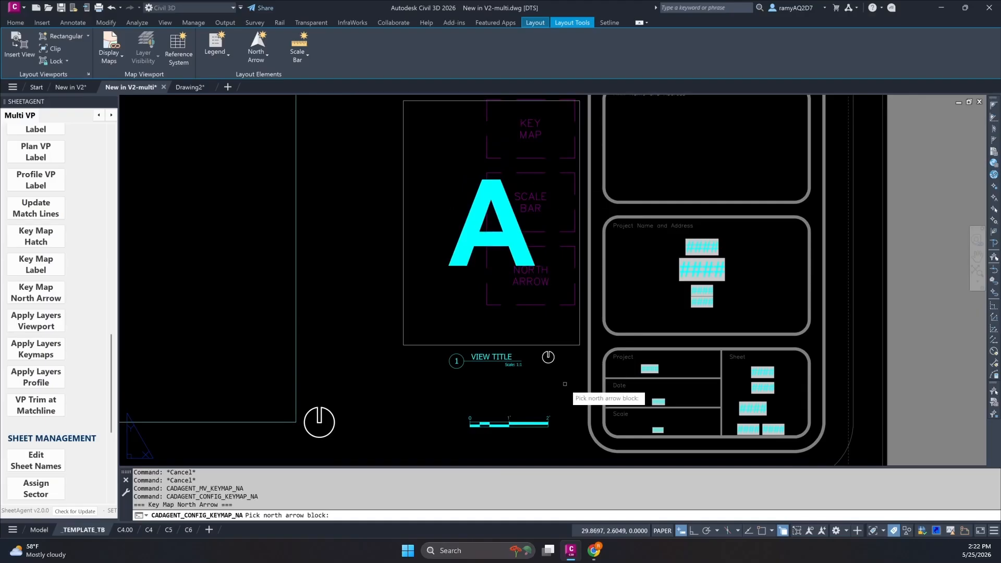
left_click(547, 357)
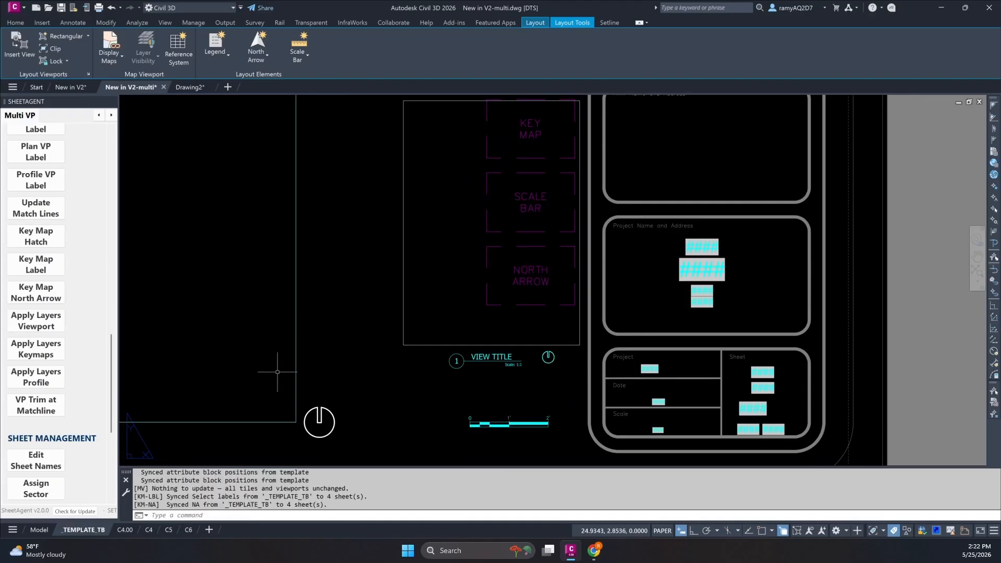
left_click(168, 530)
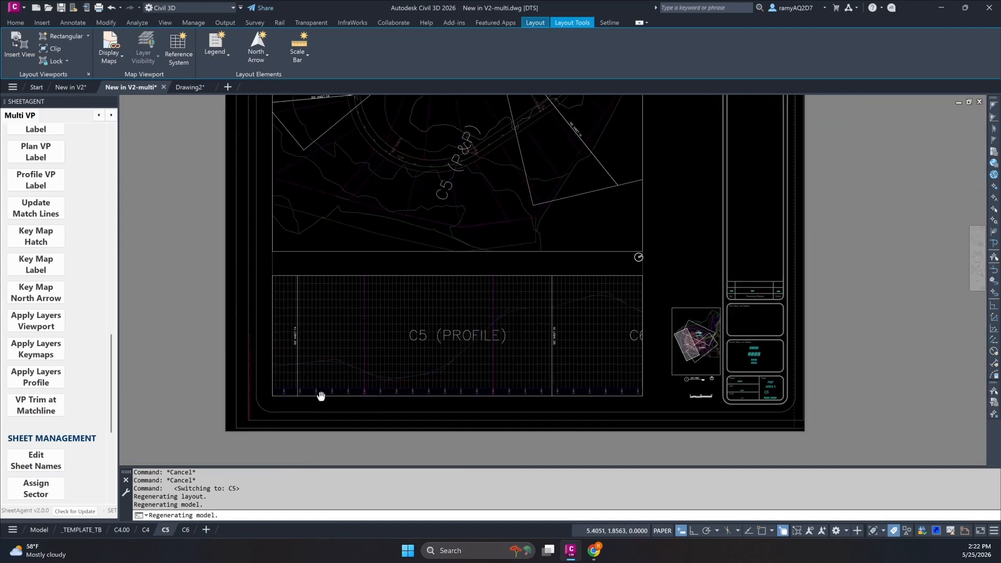
scroll(721, 393, "up", 6)
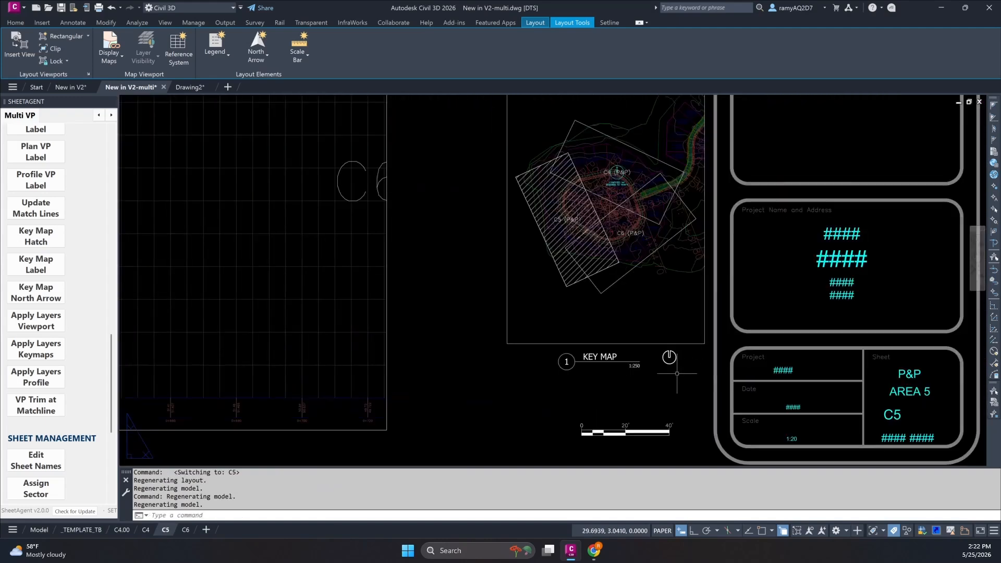
Move the key map north arrow on _TEMPLATE_TB about 2.34 units horizontally to the opposite side of the VIEW TITLE label.
left_click(79, 530)
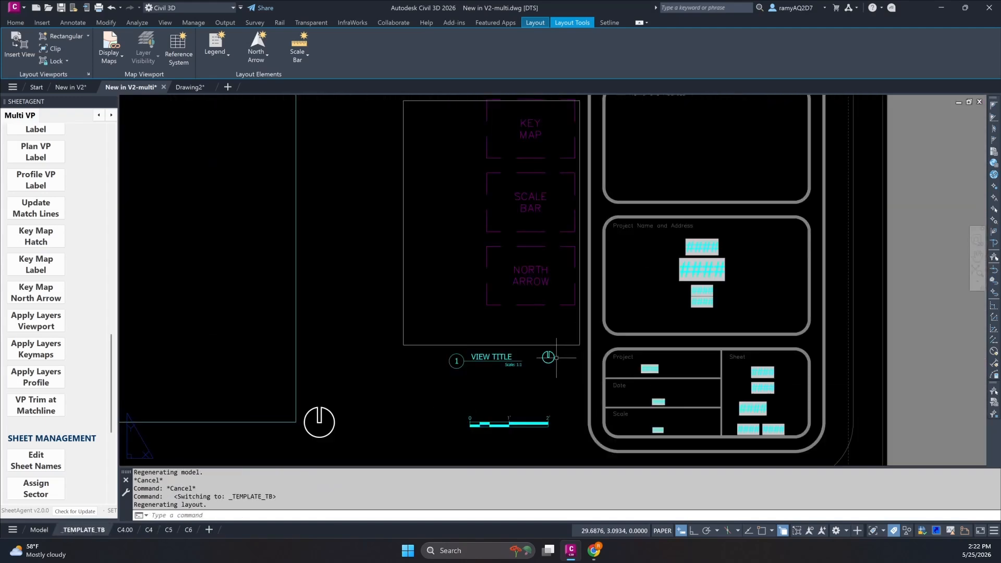
scroll(556, 358, "up", 4)
type("m")
key("space")
left_click(551, 377)
left_click(531, 347)
key("space")
left_click(535, 357)
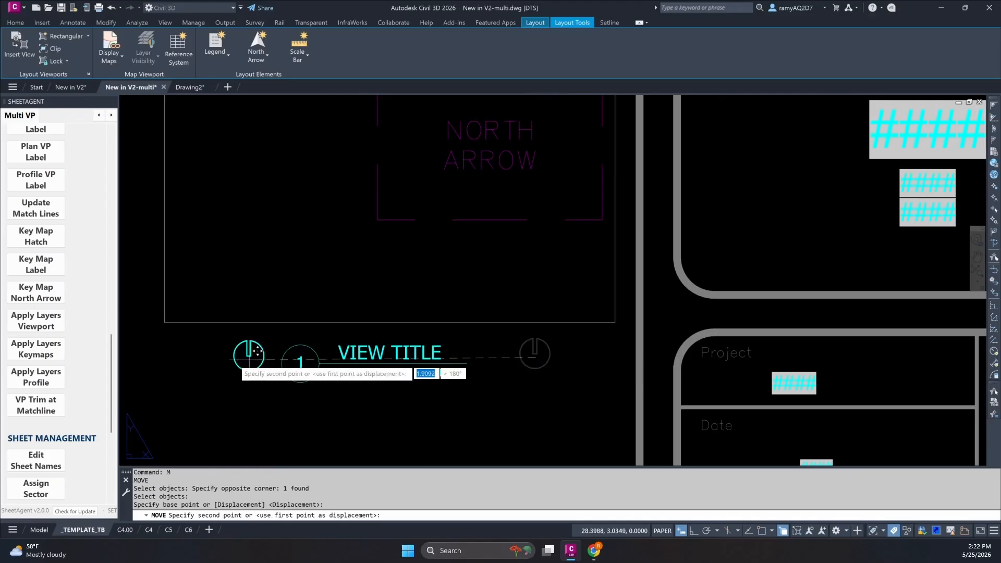
left_click(184, 355)
Update the sheets from the template and check the key map north arrow's new position on sheet C4.
scroll(34, 313, "up", 5)
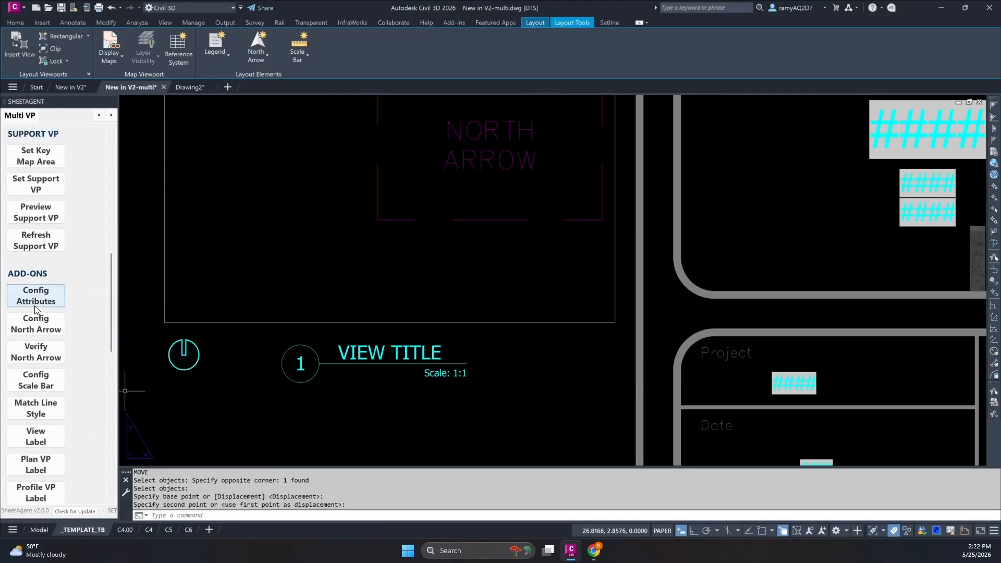
scroll(34, 306, "up", 5)
left_click(35, 232)
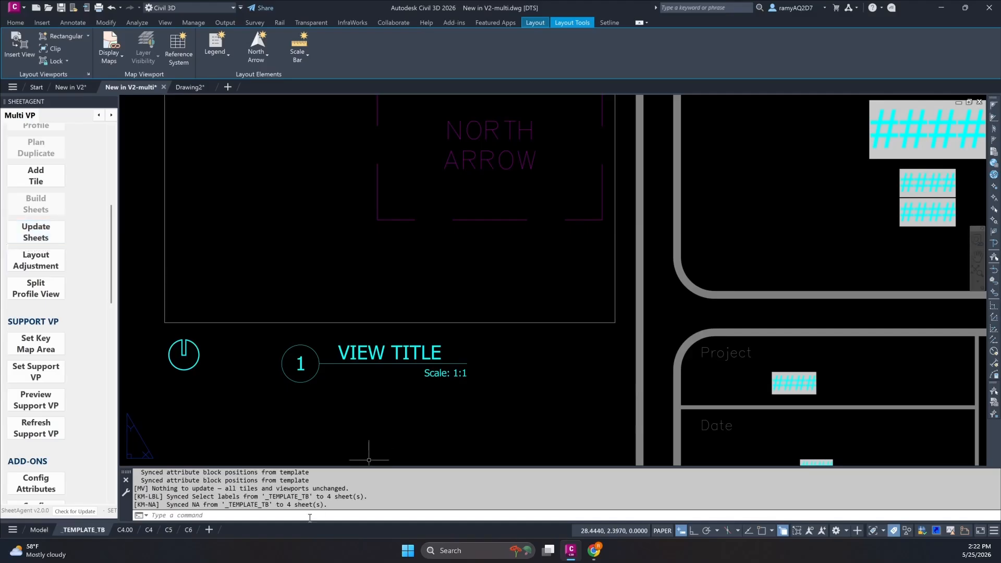
left_click(149, 529)
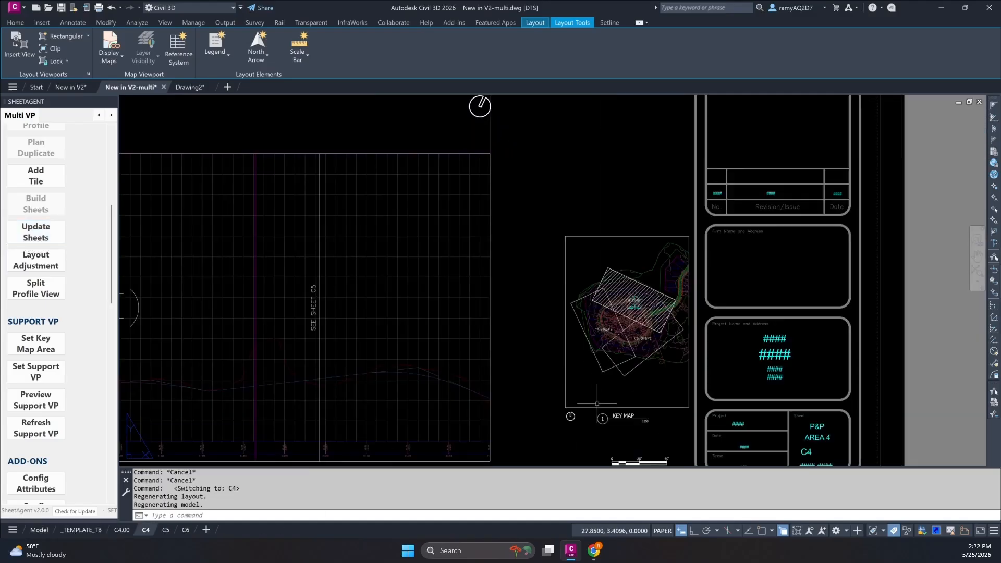
scroll(626, 365, "down", 4)
middle_click_drag(657, 336, 696, 294)
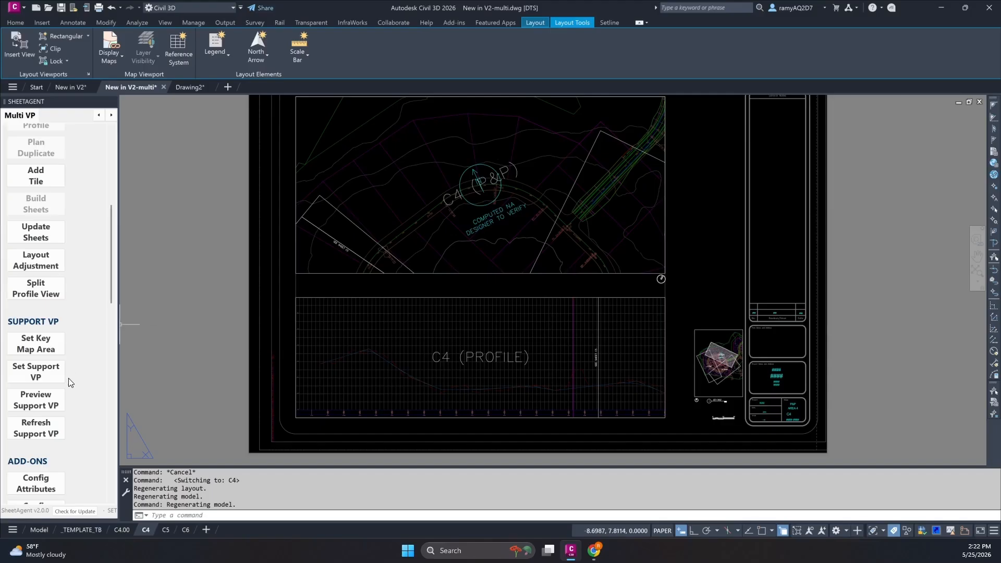
Configure the plan viewport label as Auto (MText) with the station range included in Stacked format, and check it on sheet C4.
scroll(67, 398, "up", 3)
scroll(67, 395, "up", 3)
scroll(68, 396, "down", 10)
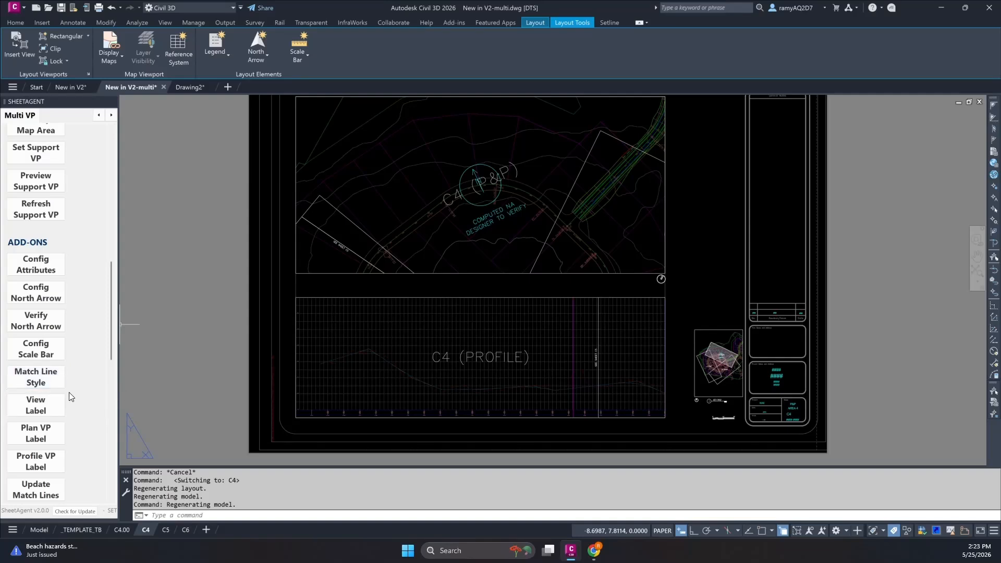
scroll(84, 359, "down", 1)
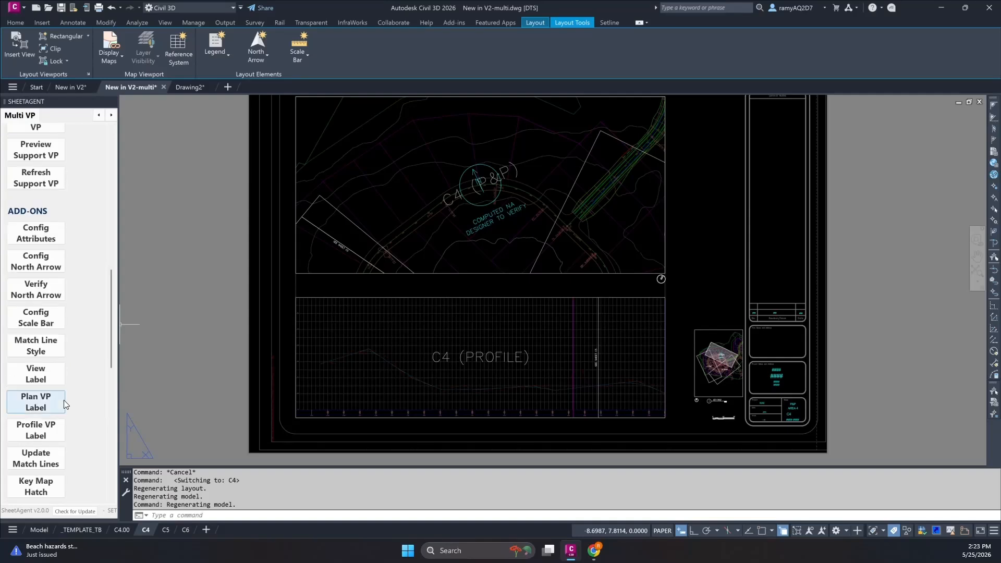
left_click(46, 406)
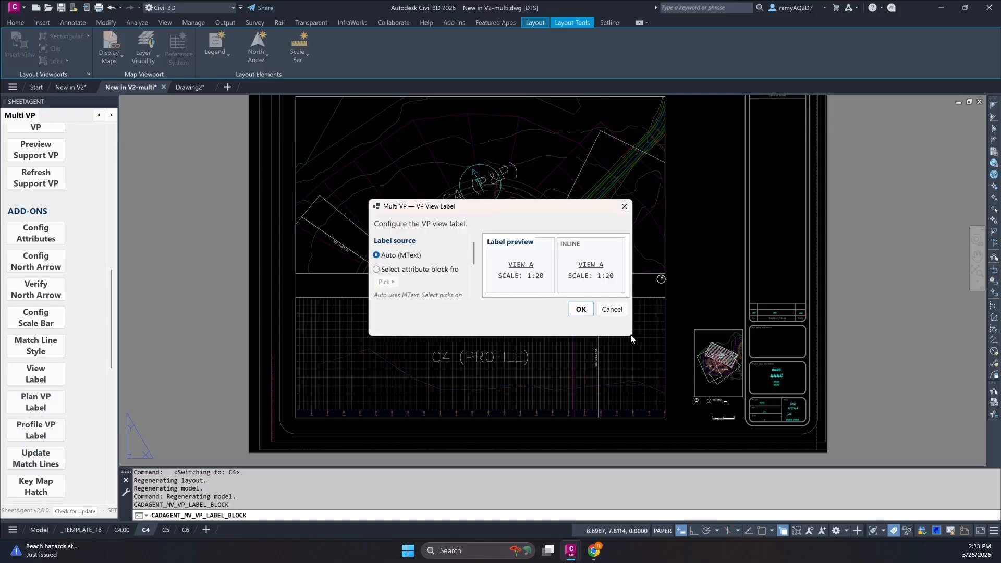
left_click_drag(631, 336, 795, 409)
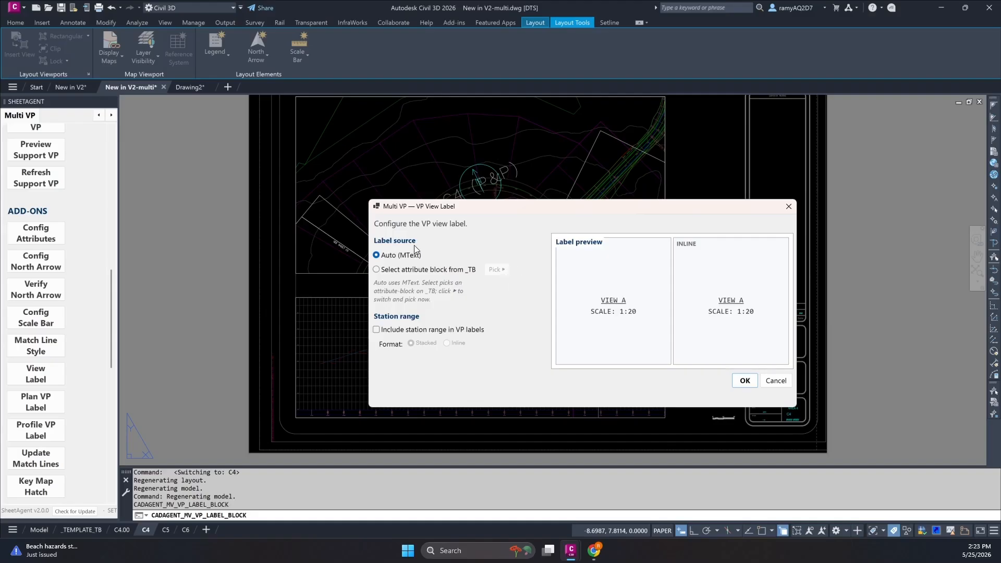
left_click(375, 330)
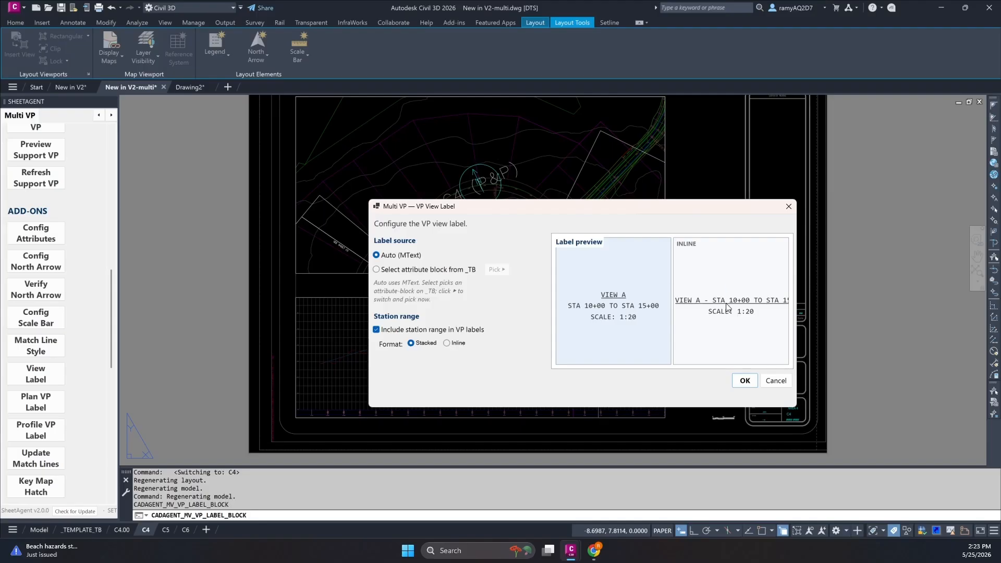
left_click_drag(799, 341, 877, 341)
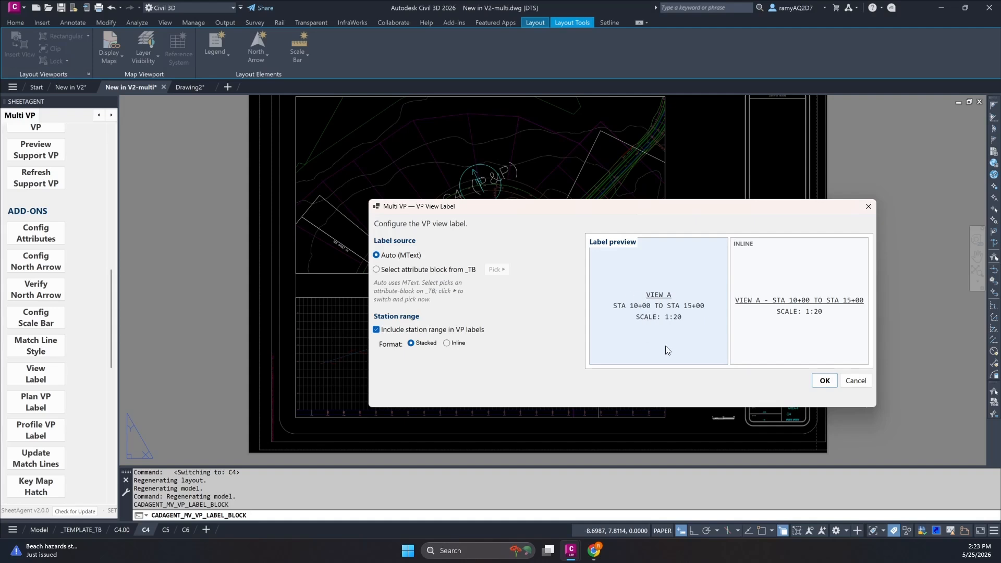
left_click(445, 344)
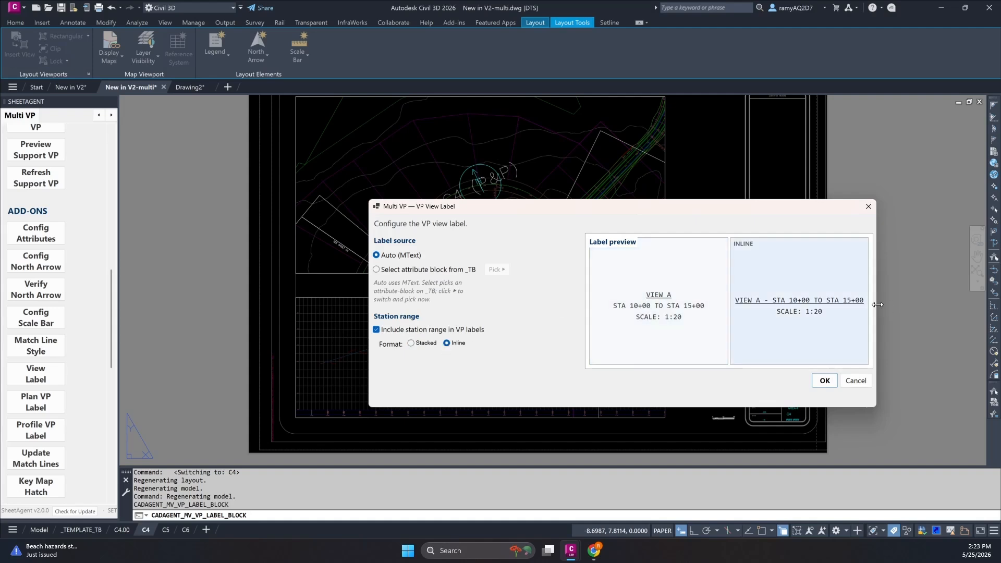
left_click(418, 343)
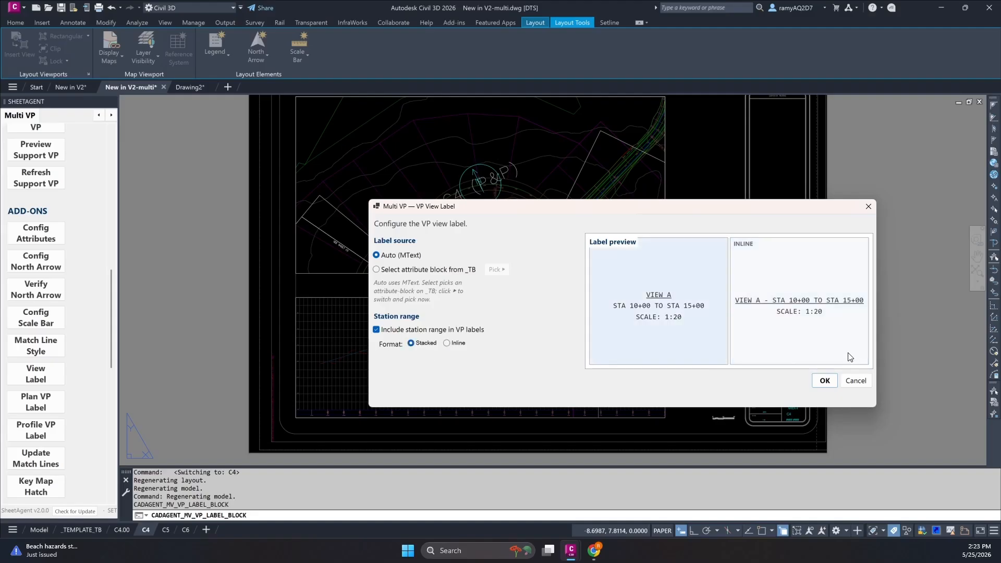
left_click(823, 381)
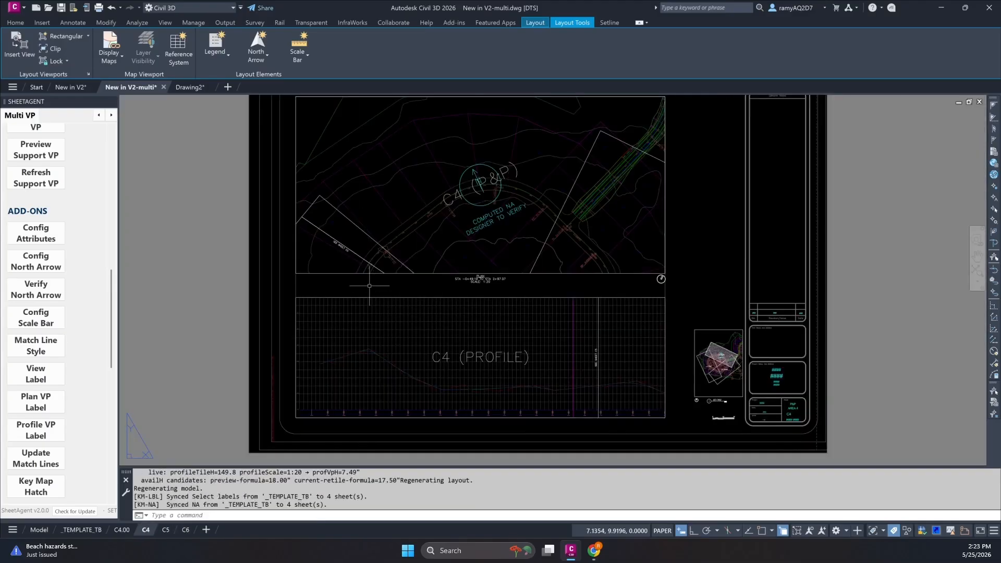
scroll(495, 292, "up", 6)
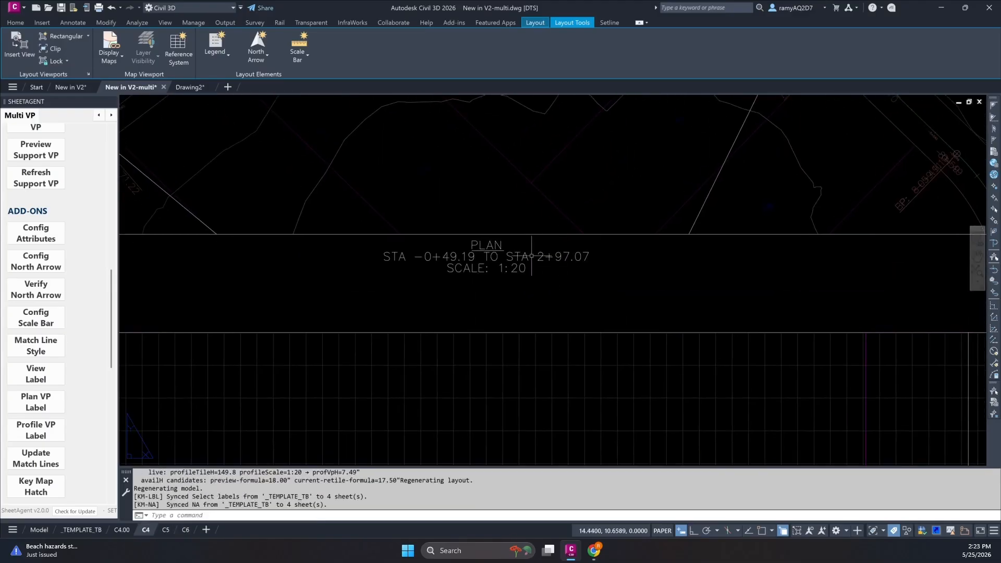
scroll(533, 255, "down", 6)
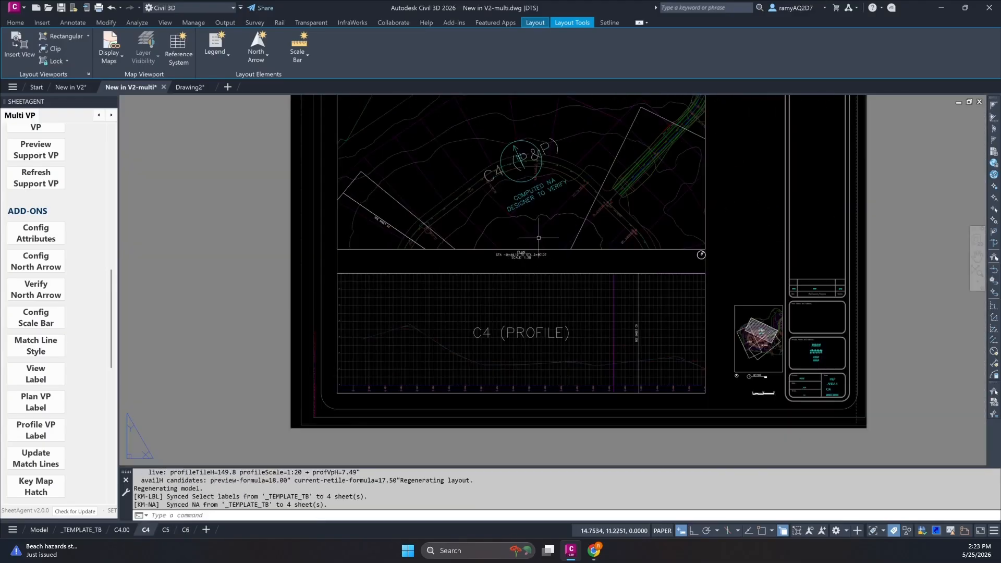
Configure the profile viewport label as Auto (MText) with the title Profile and the station range included in Stacked format.
left_click(55, 428)
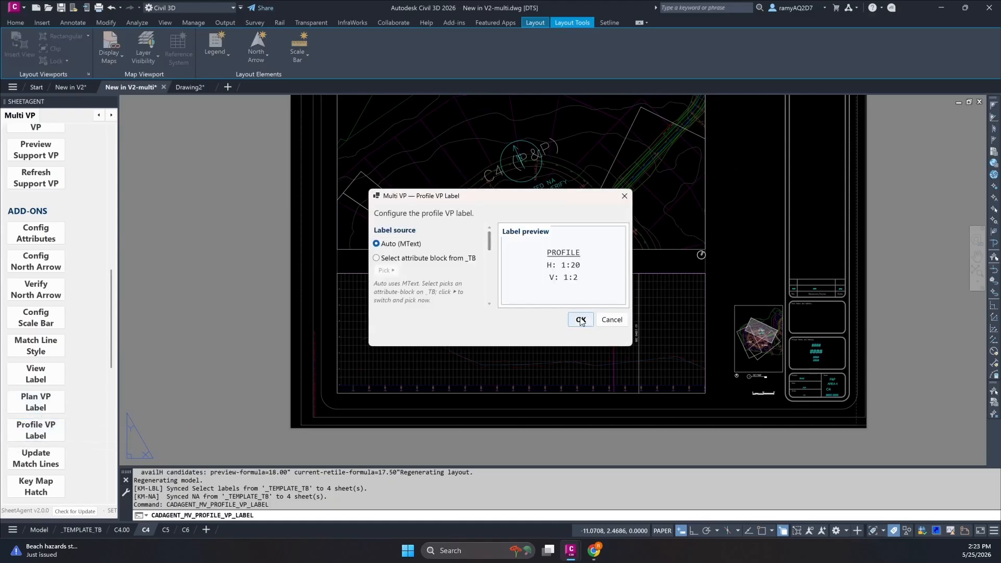
left_click_drag(630, 345, 625, 466)
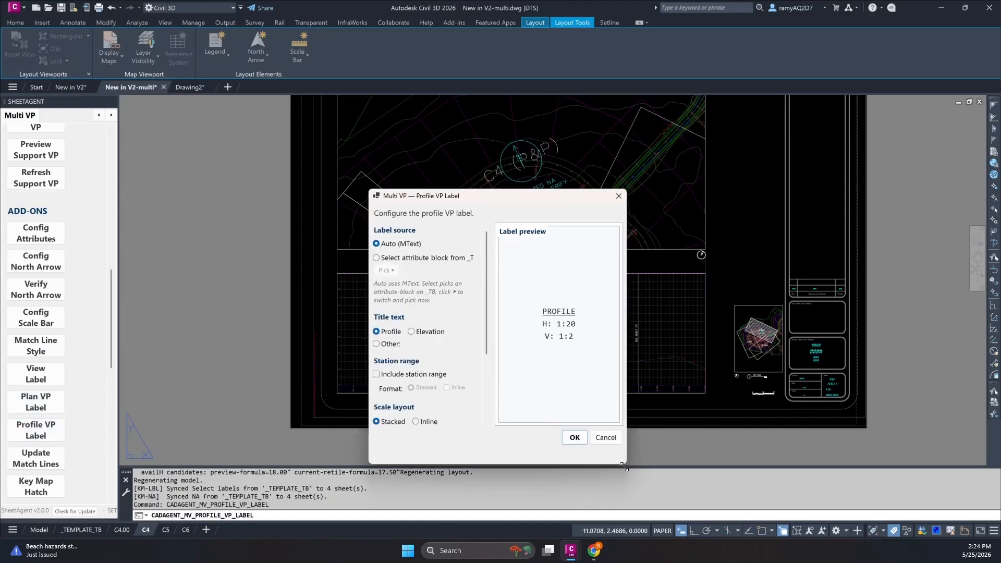
left_click_drag(518, 201, 508, 134)
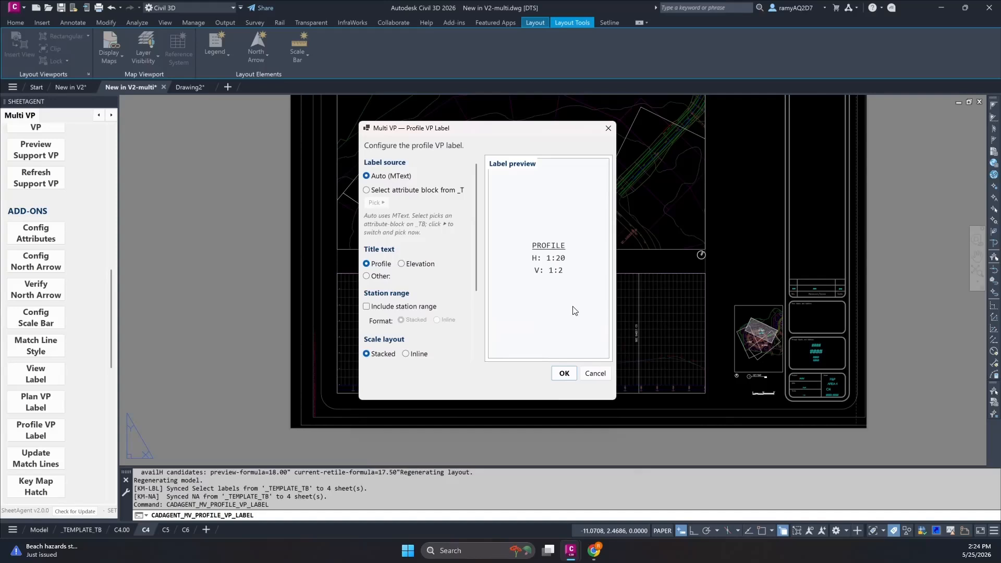
left_click_drag(615, 331, 728, 331)
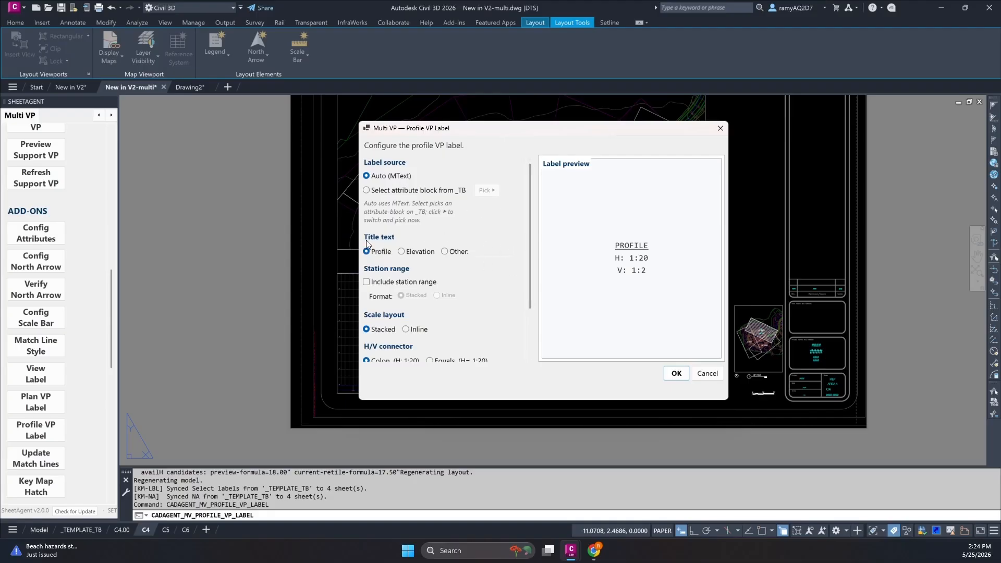
left_click(402, 252)
left_click(372, 254)
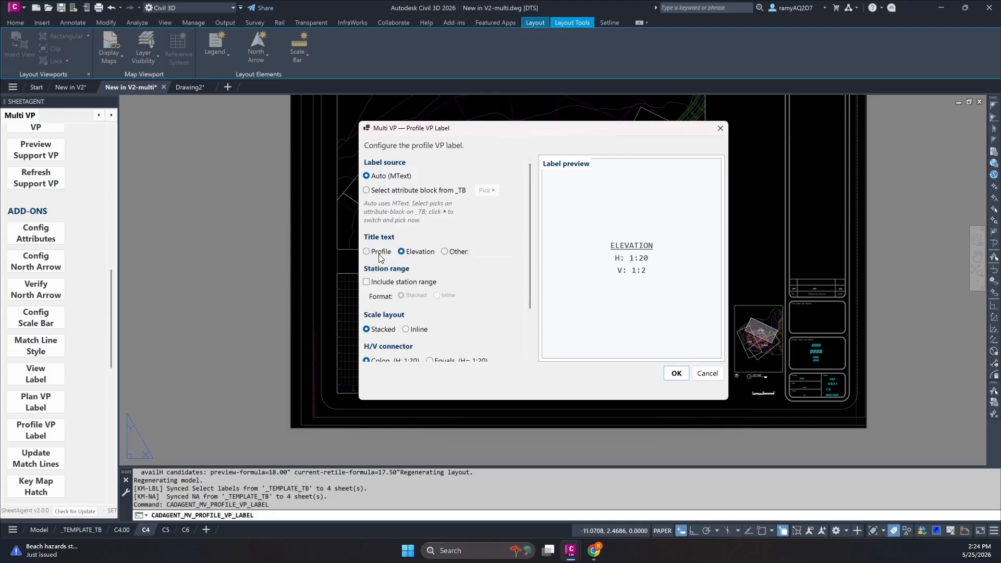
left_click(379, 286)
Set the profile label's H/V connector to Equals, apply the label settings and check the label on sheet C4.
scroll(379, 292, "down", 1)
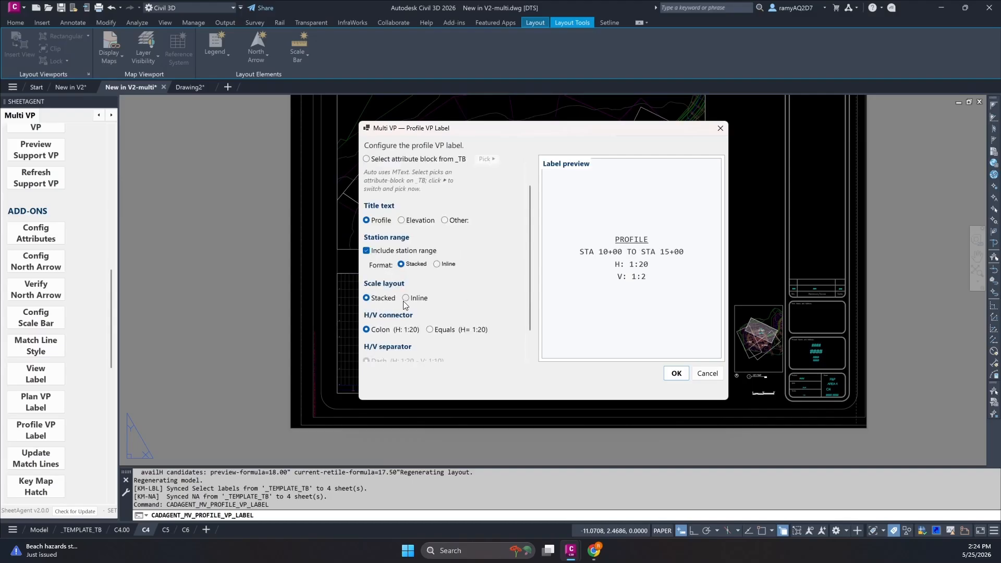
left_click(430, 331)
scroll(465, 288, "down", 1)
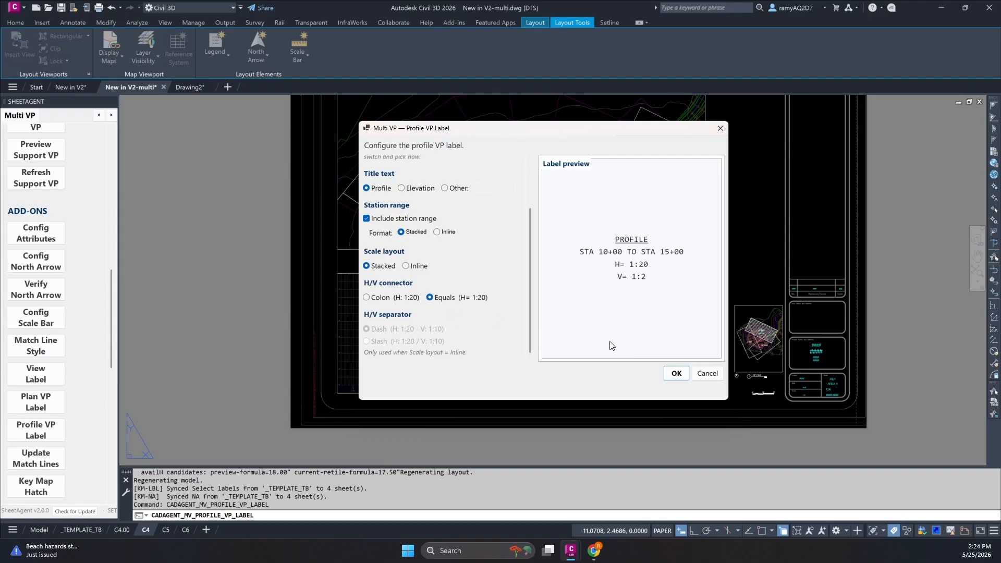
left_click(669, 375)
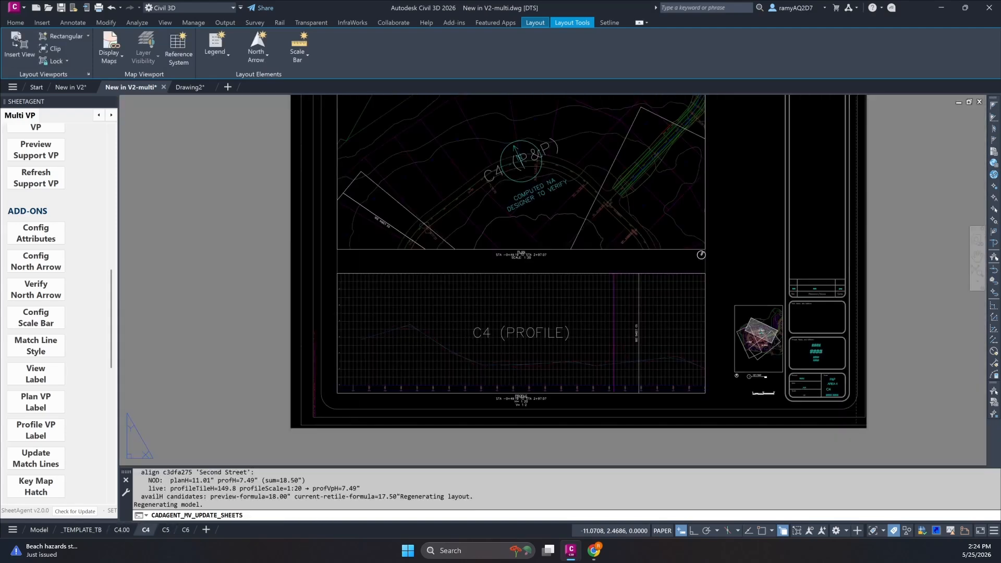
scroll(529, 405, "up", 10)
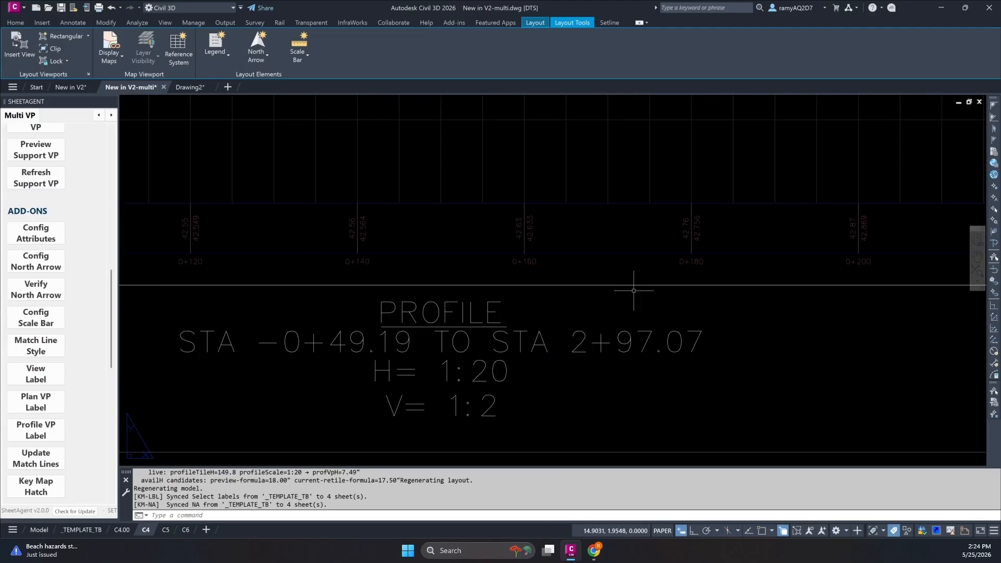
scroll(639, 281, "down", 8)
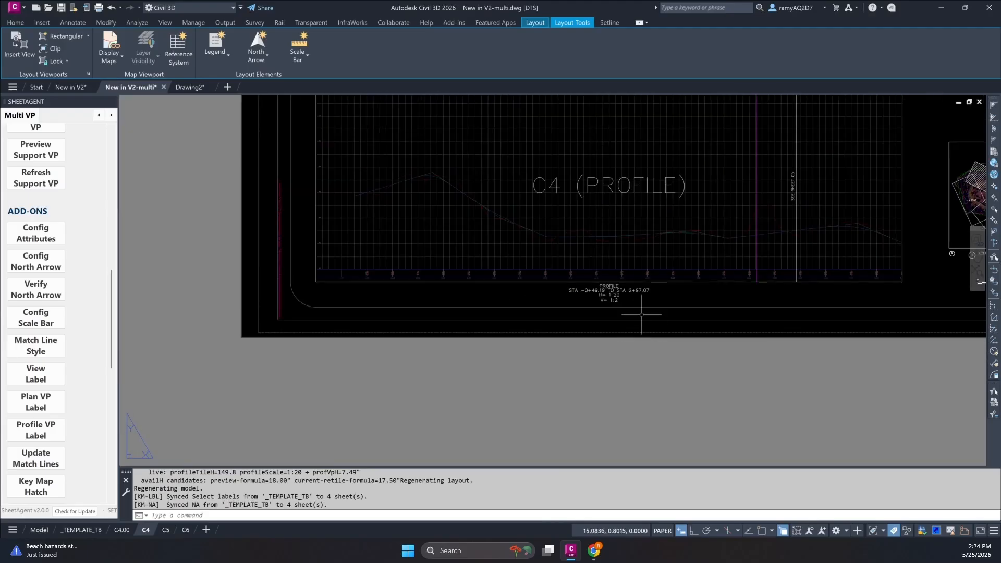
scroll(623, 285, "down", 5)
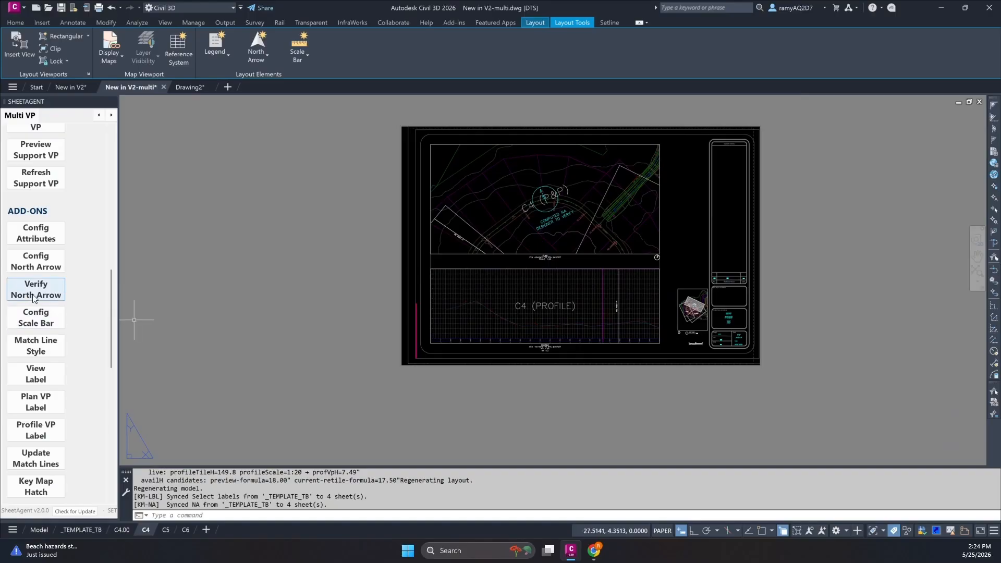
scroll(72, 267, "down", 1)
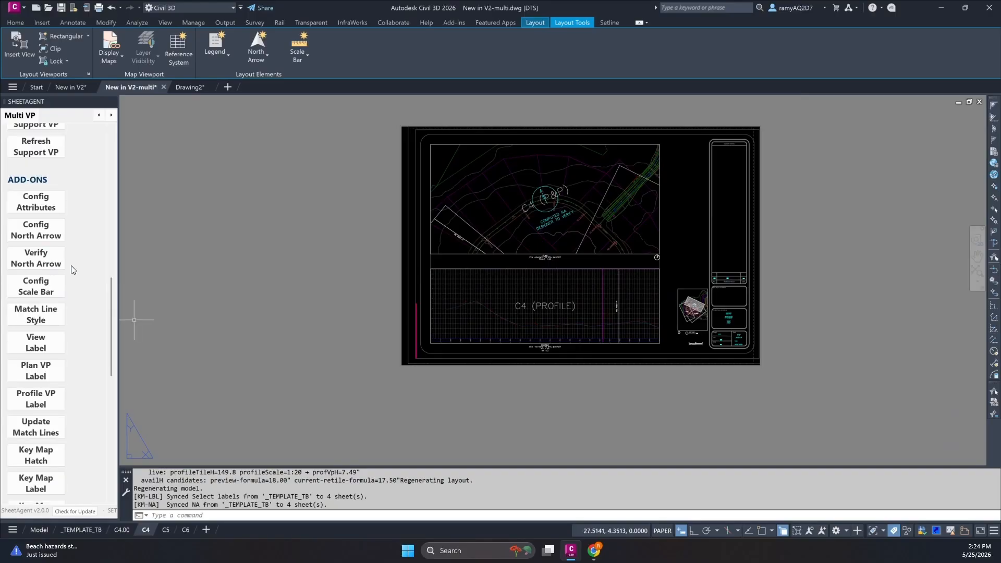
scroll(71, 265, "down", 4)
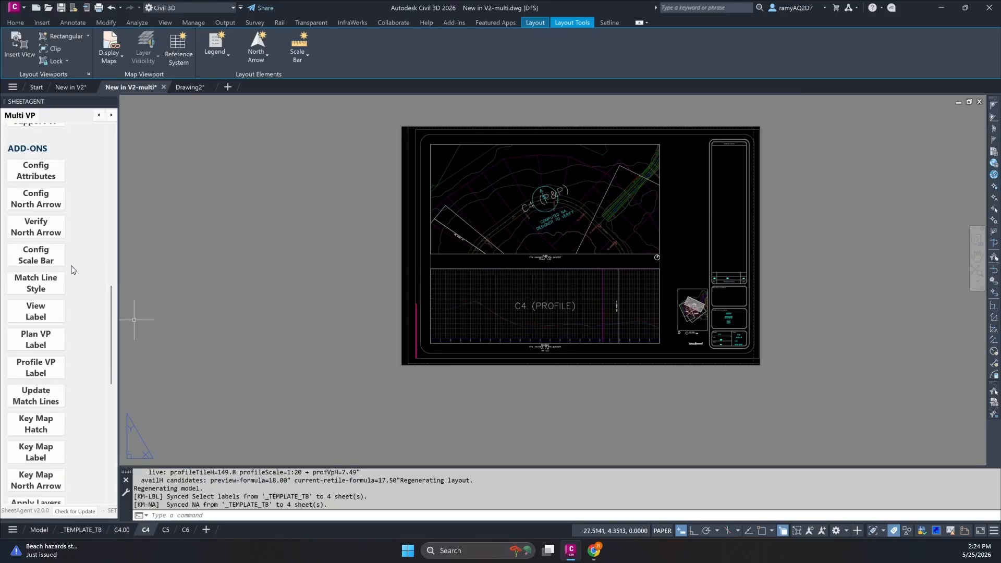
scroll(71, 276, "down", 1)
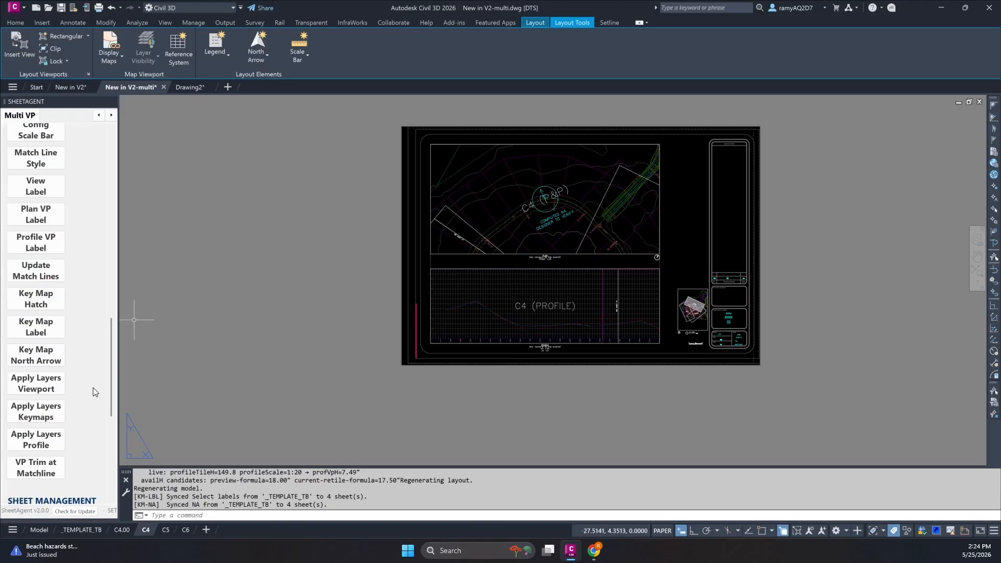
scroll(91, 392, "up", 1)
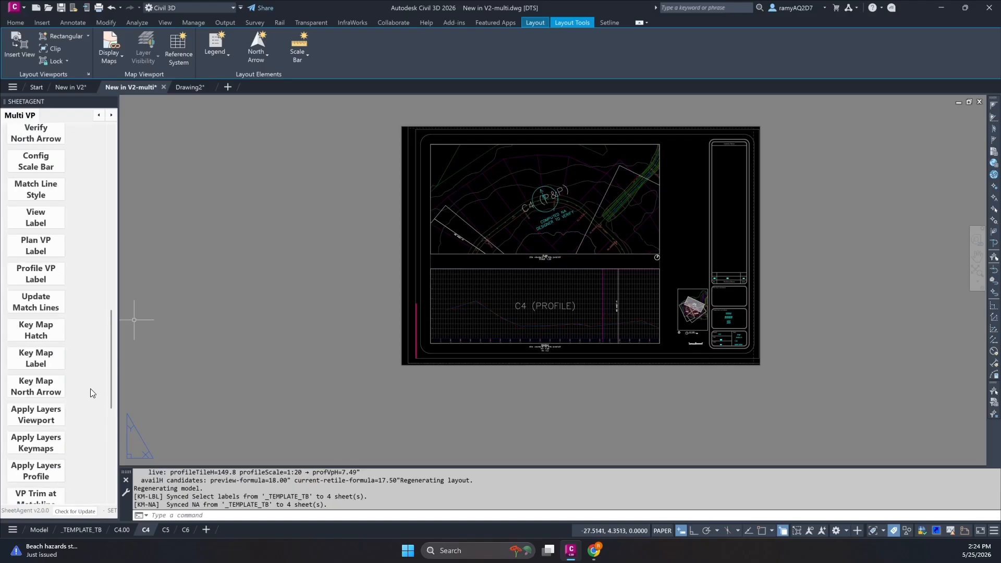
scroll(91, 391, "down", 1)
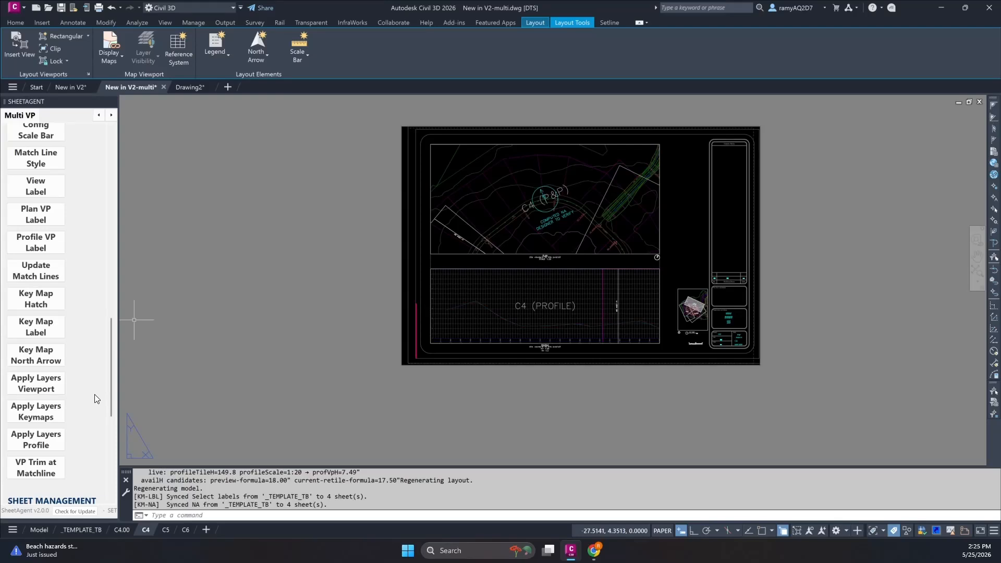
scroll(95, 394, "up", 1)
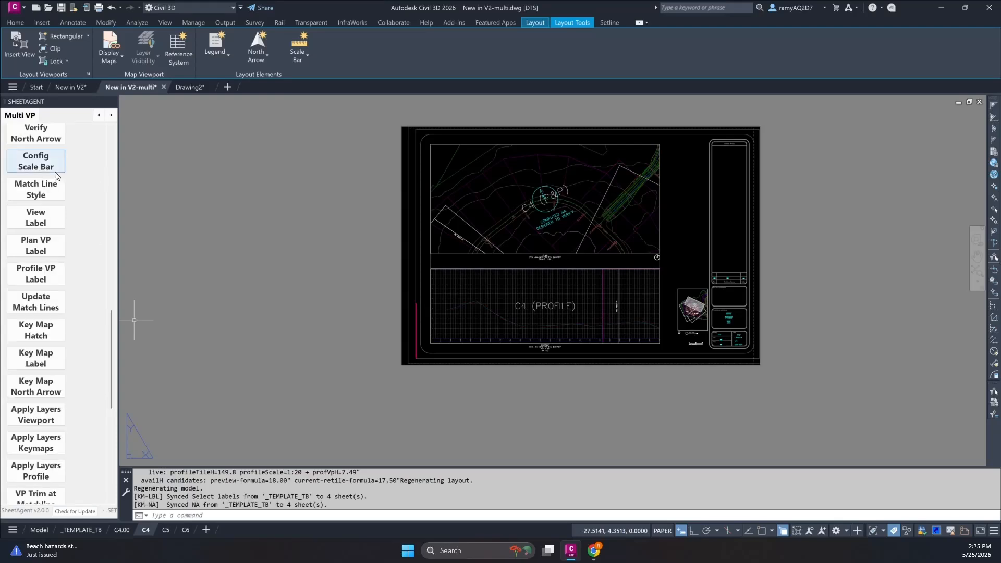
Set the match line text style to Arial with the prefix SEE, apply it and check the match line labels on sheet C4.
left_click(43, 196)
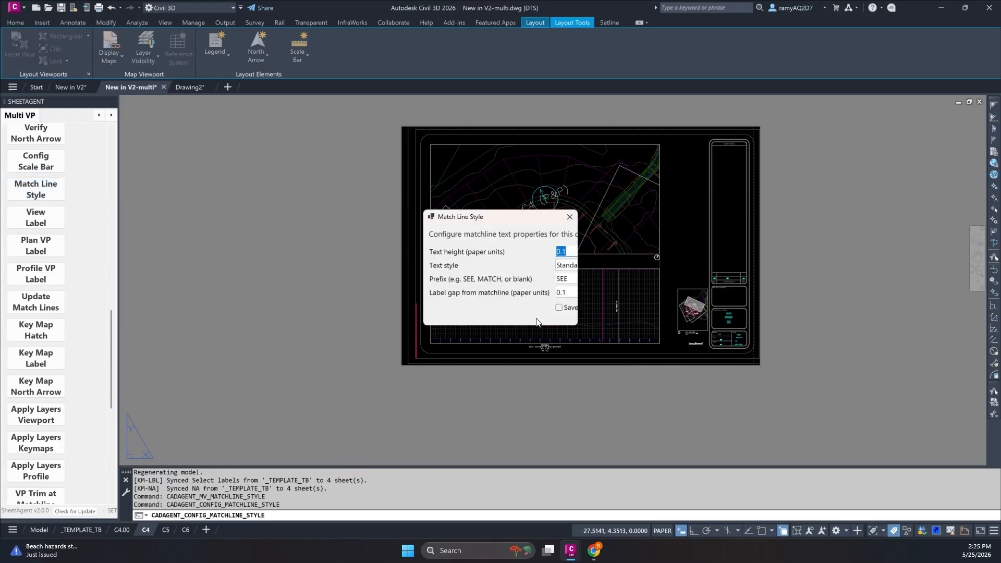
left_click_drag(576, 324, 944, 408)
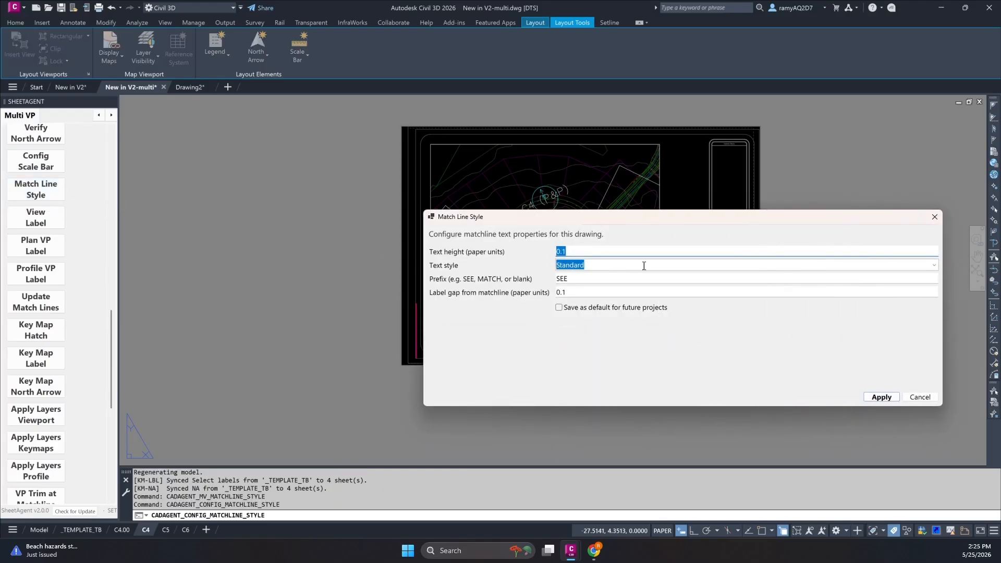
left_click(933, 266)
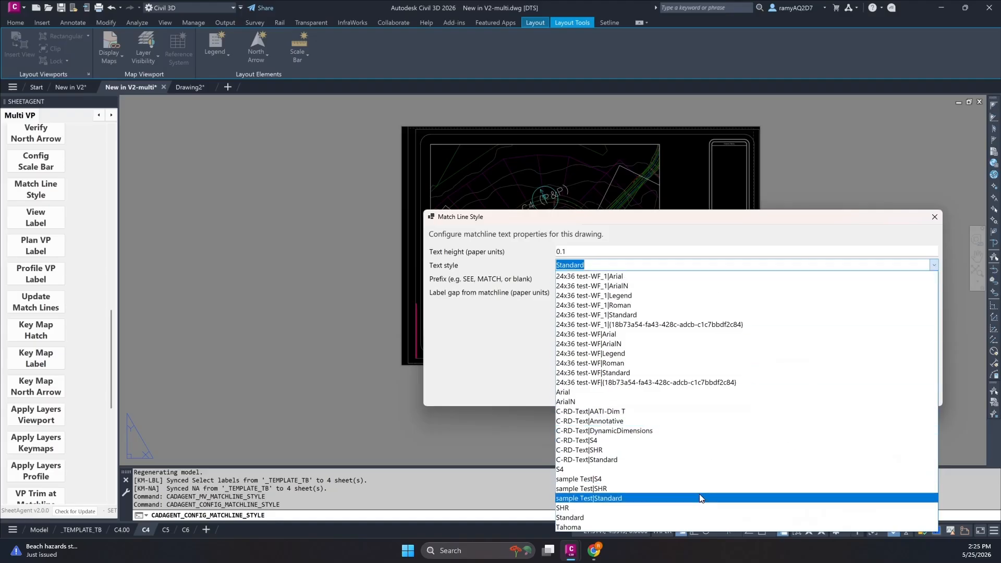
left_click(595, 392)
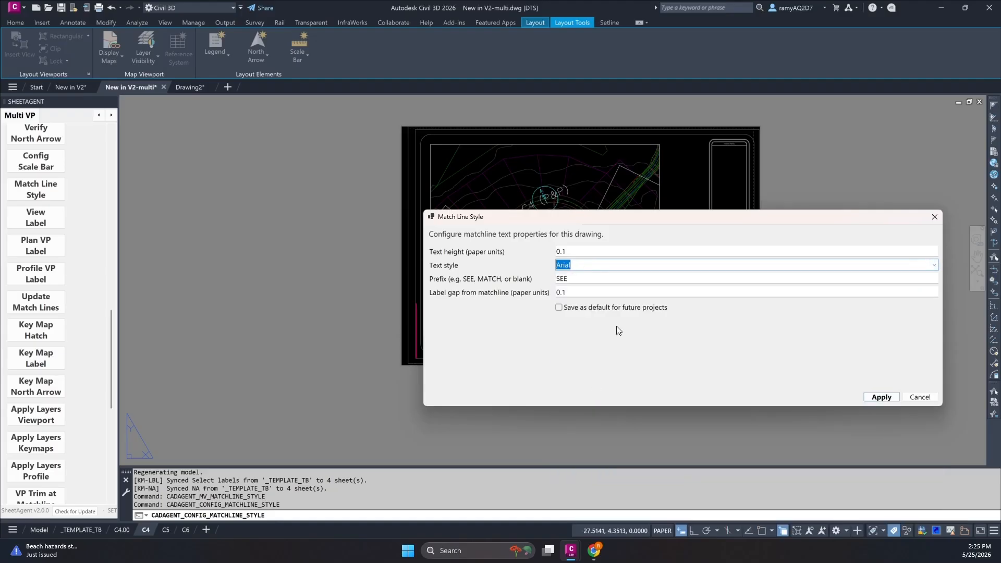
left_click(635, 279)
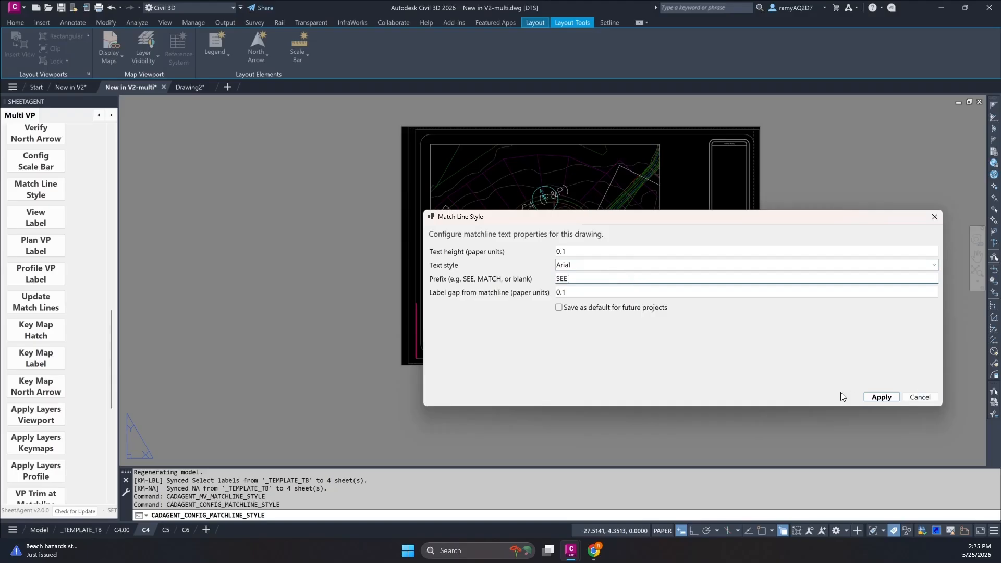
left_click(880, 397)
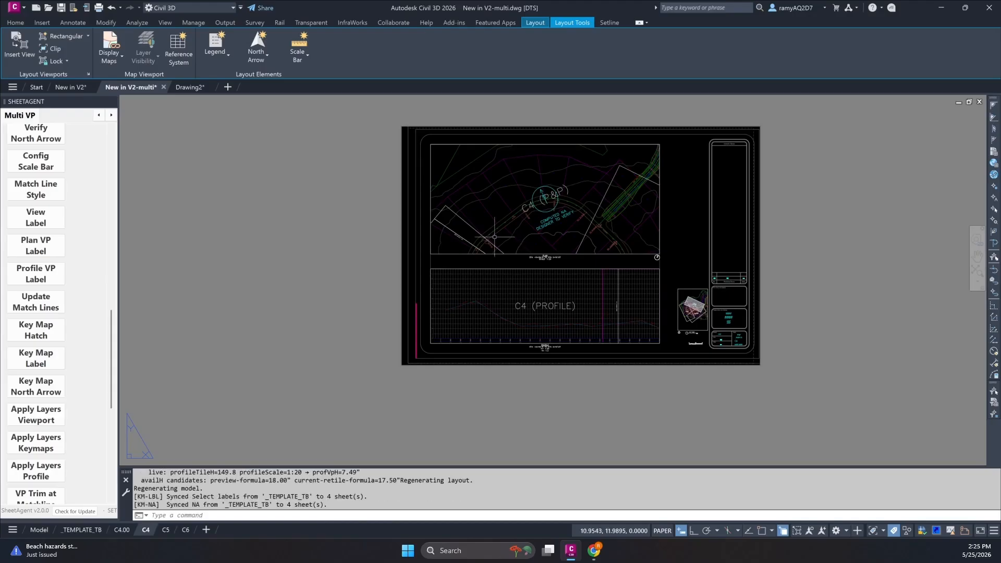
scroll(469, 230, "up", 10)
scroll(466, 271, "down", 5)
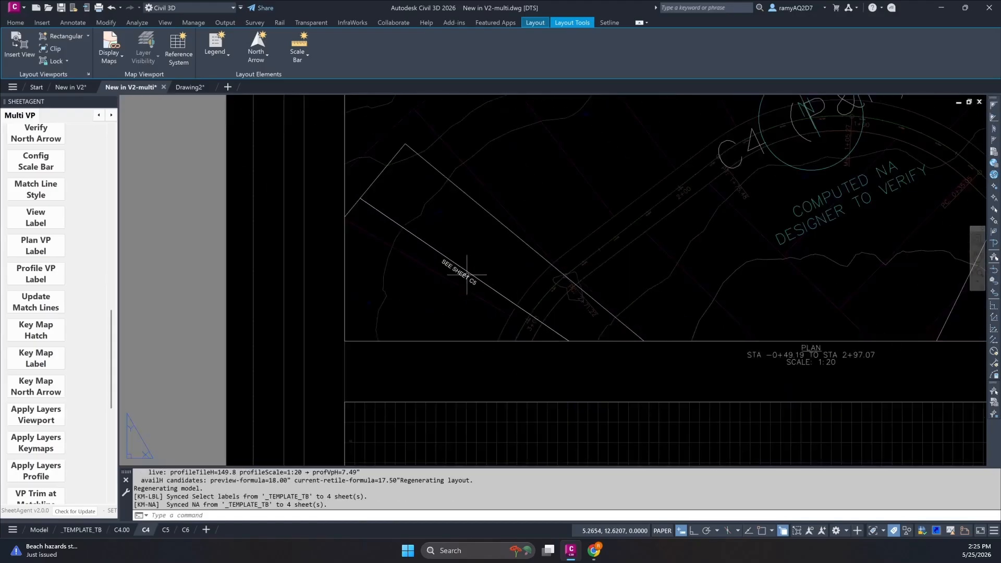
scroll(466, 274, "down", 5)
scroll(689, 394, "up", 6)
scroll(781, 344, "down", 7)
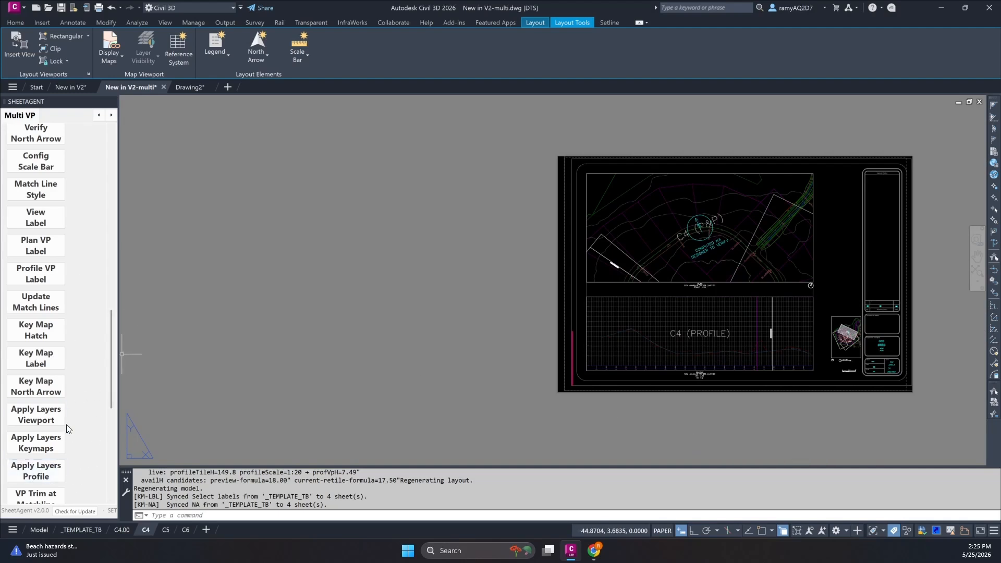
Start editing the sheet names and include the station range in the SECTOR# attribute in Insert mode.
scroll(66, 418, "down", 1)
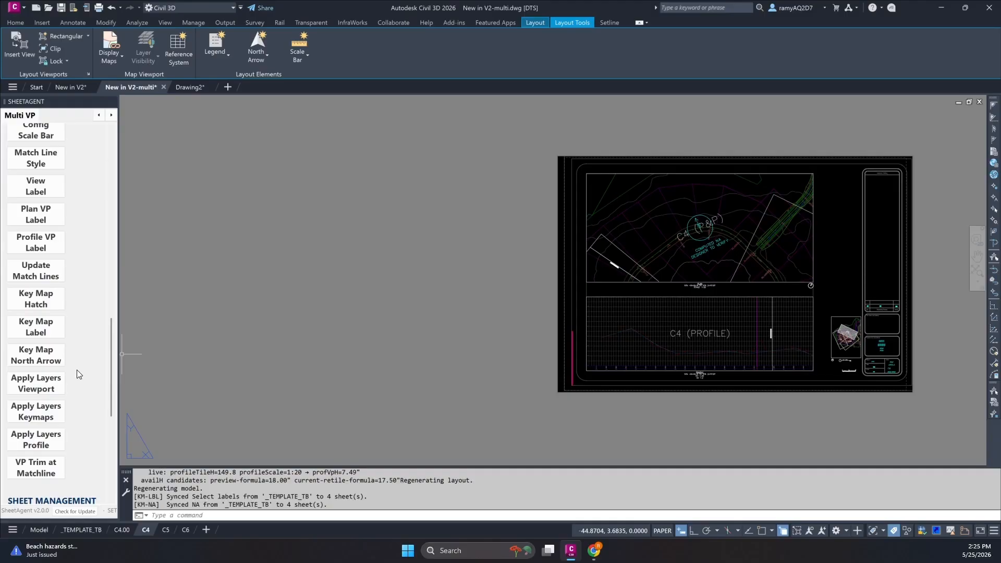
scroll(77, 374, "down", 4)
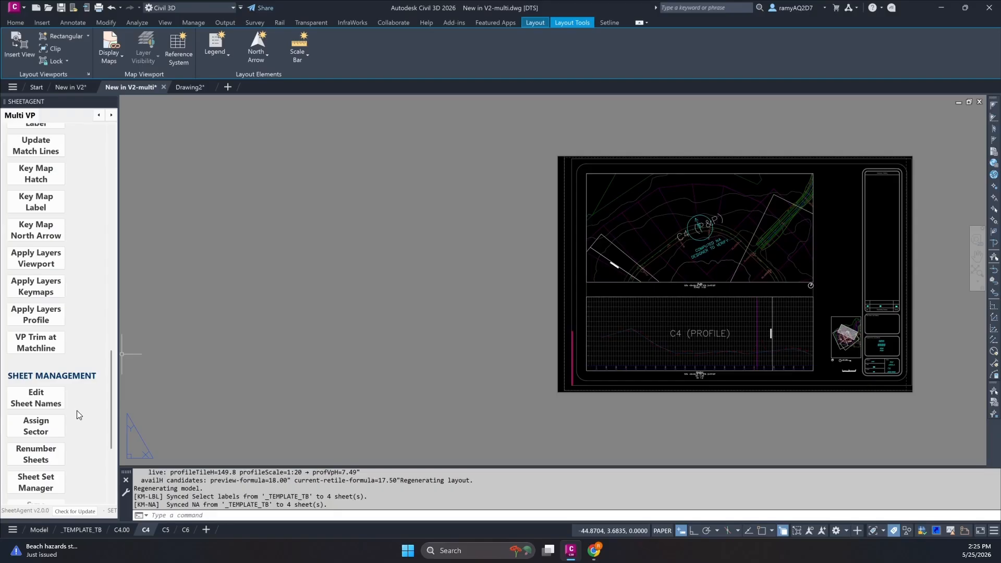
left_click(44, 393)
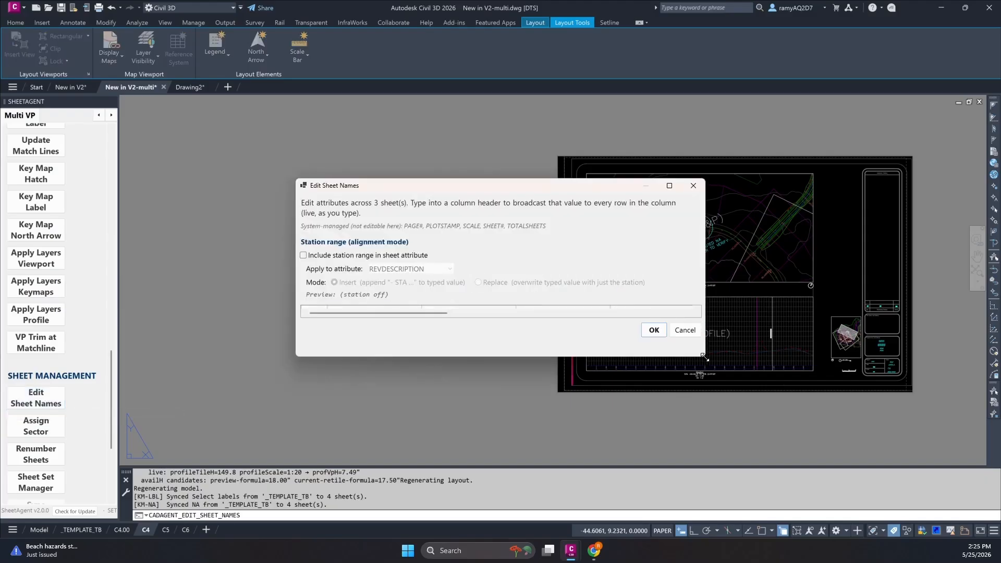
left_click_drag(704, 357, 829, 480)
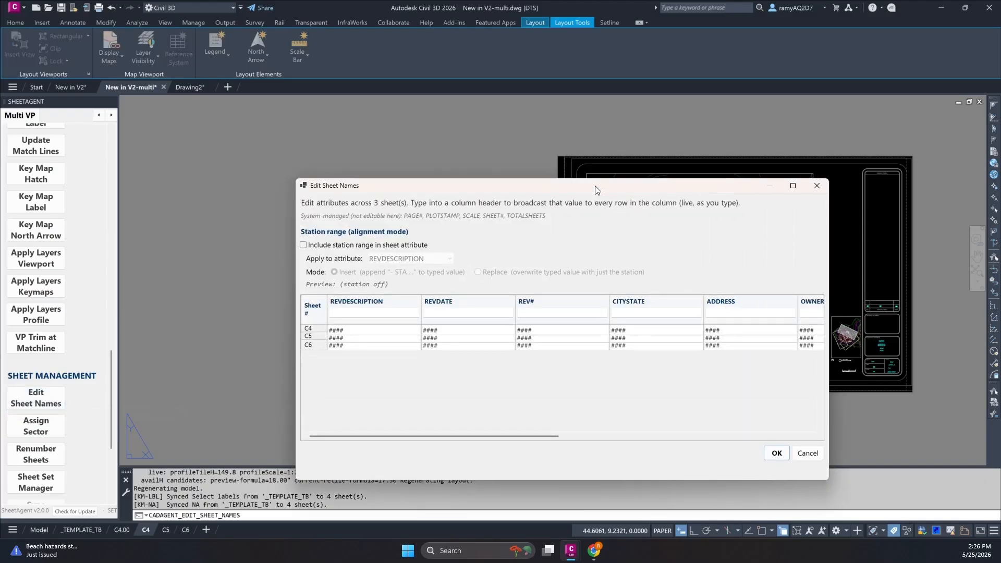
left_click_drag(595, 189, 505, 159)
left_click_drag(737, 344, 997, 347)
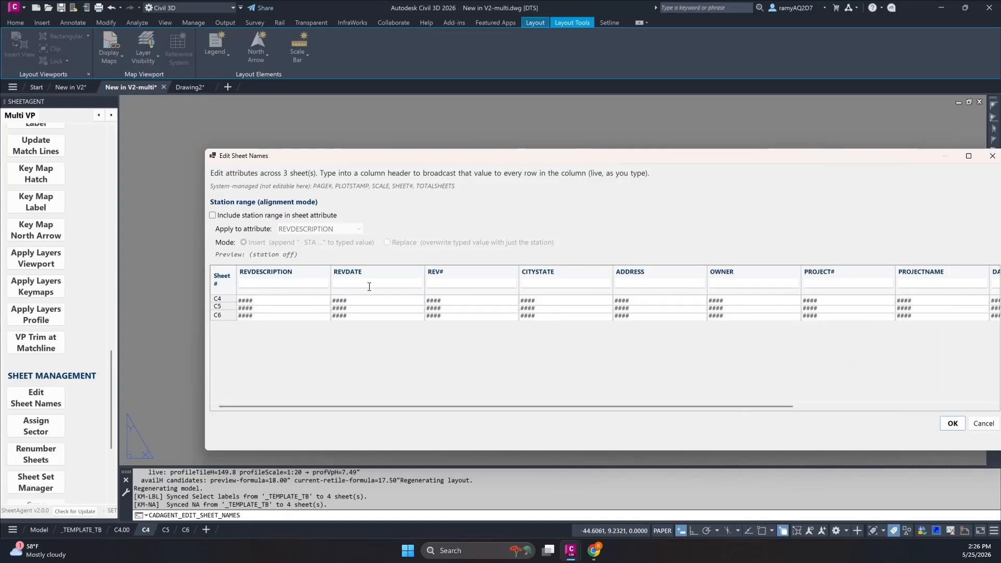
left_click_drag(691, 409, 512, 402)
left_click(212, 215)
left_click(341, 232)
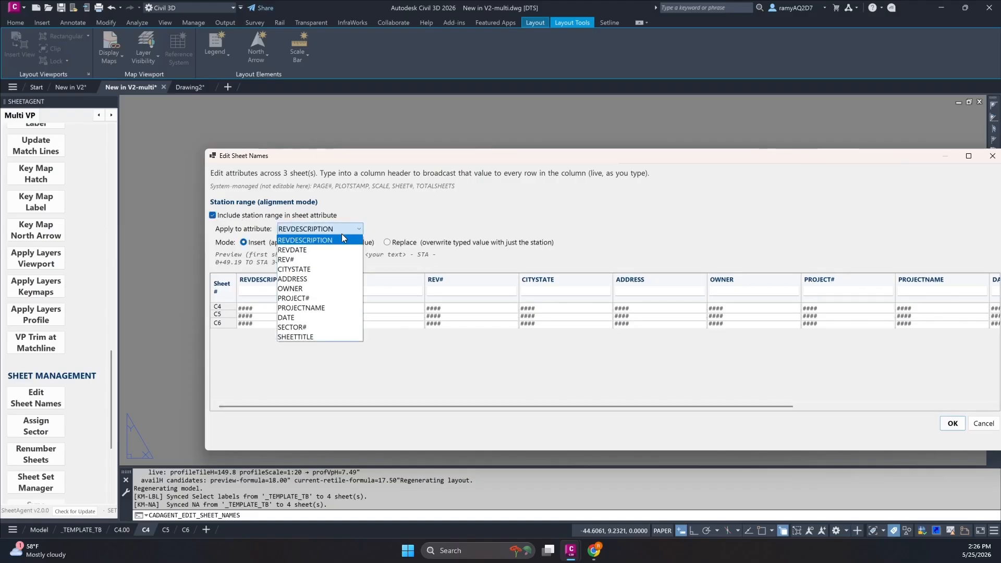
left_click(323, 327)
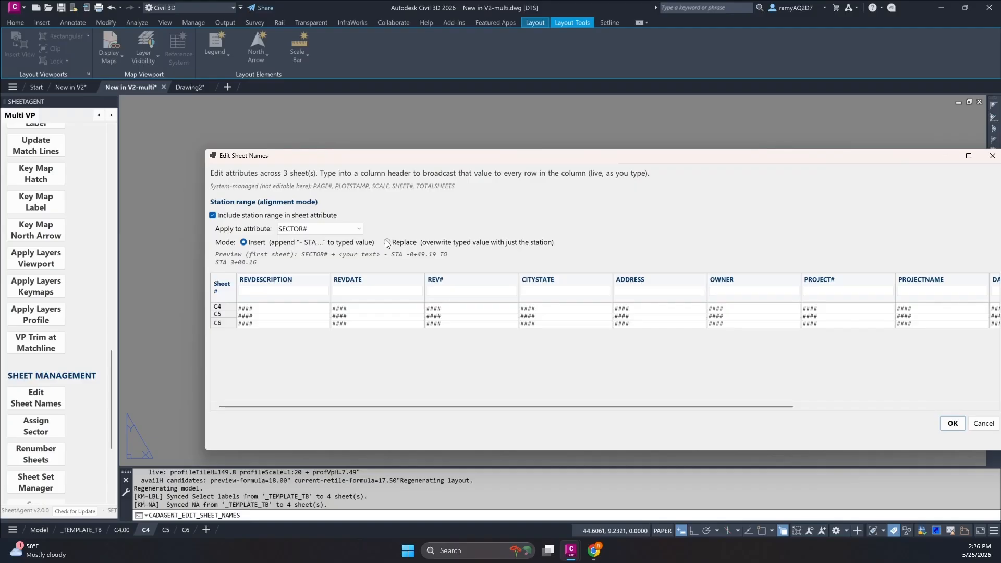
Set REVDESCRIPTION to BC1 for all sheets through the column header.
left_click(273, 290)
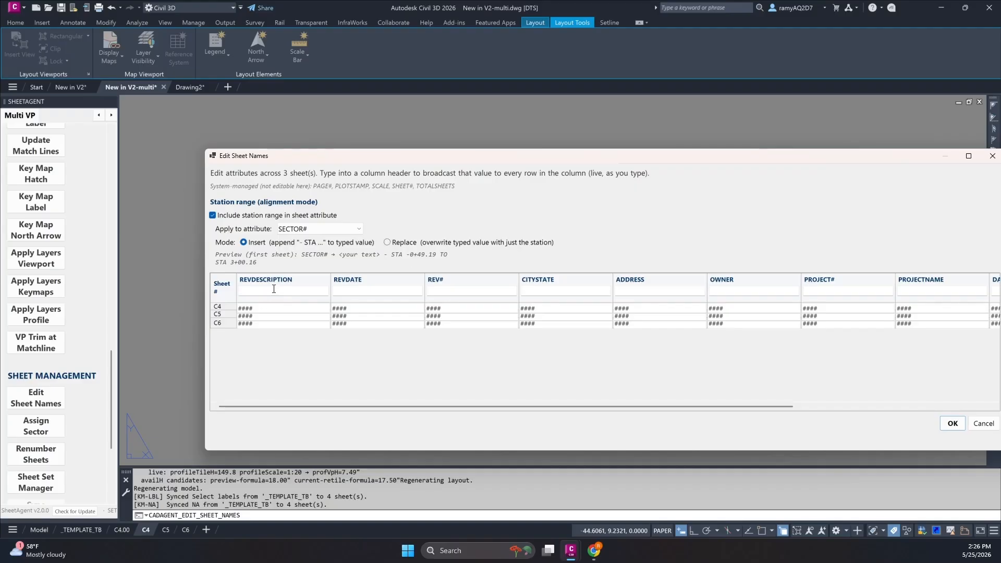
type("REv")
key("BackSpace")
key("BackSpace")
key("BackSpace")
type("BC1")
key("Tab")
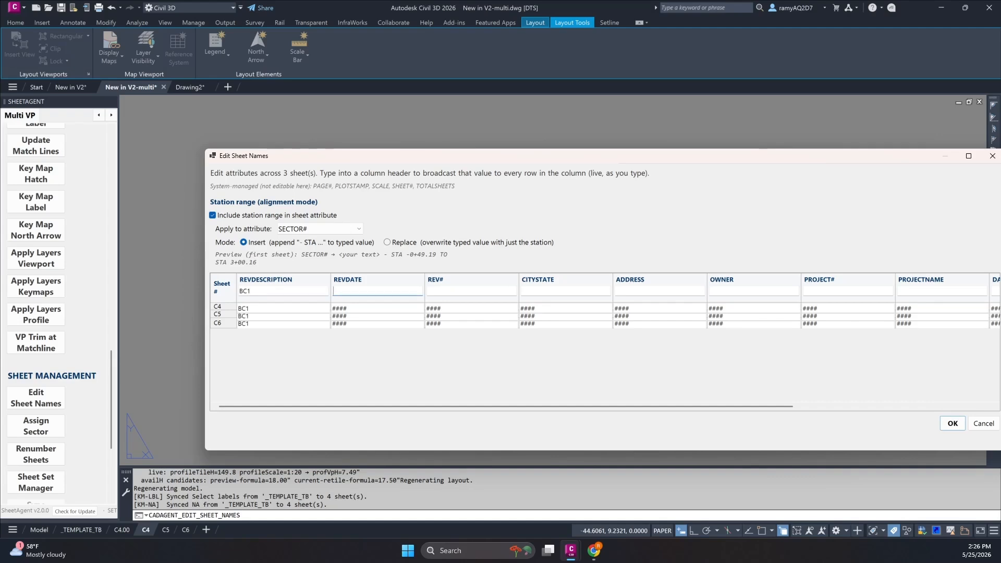
Set REVDATE to 05/25/26 and REV# to 1 for all sheets.
type("05/25/2")
key("BackSpace")
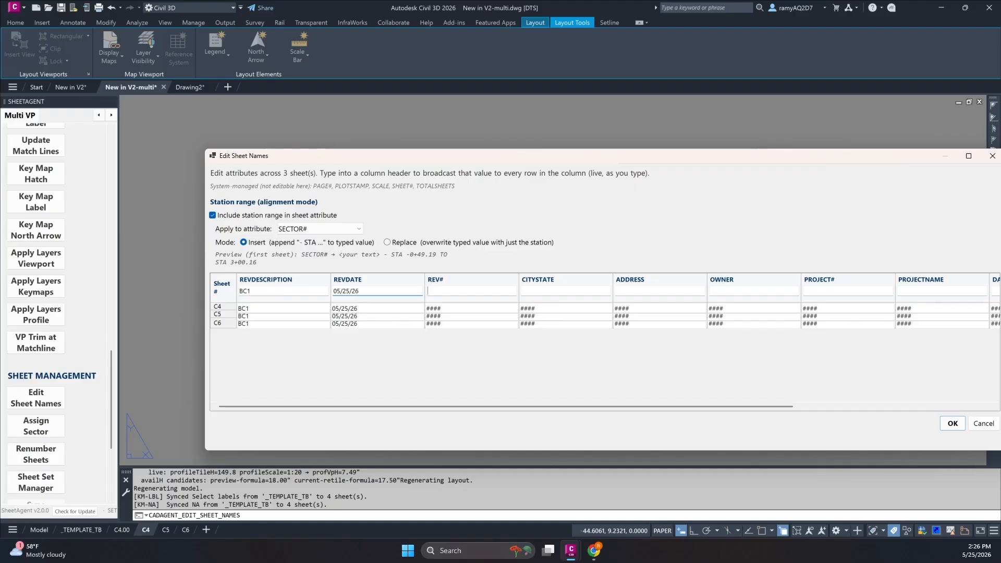
type("1")
key("Tab")
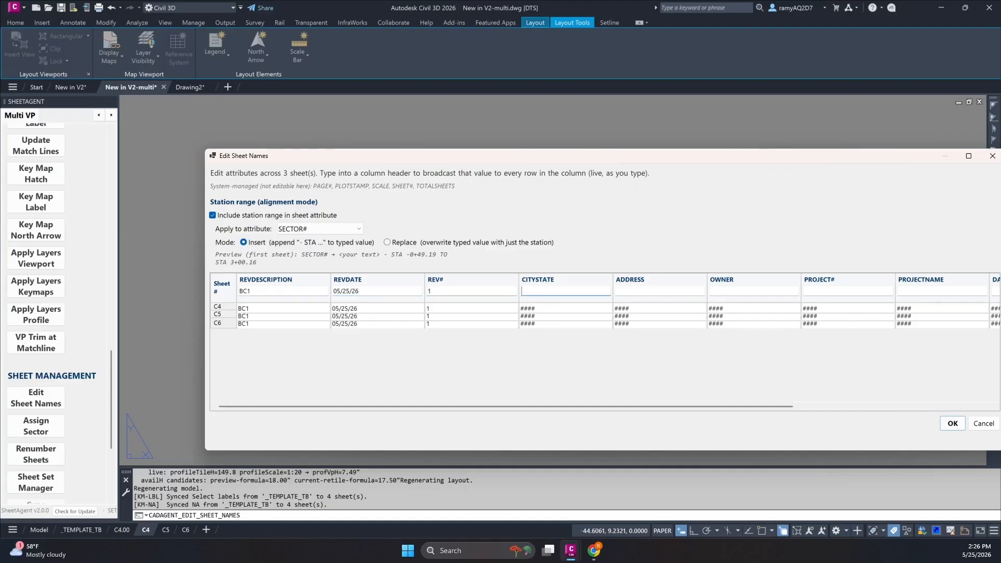
Set CITYSTATE to SF/CA and ADDRESS to --- for all sheets, apply the attributes and check them in sheet C4's title block.
type("SA")
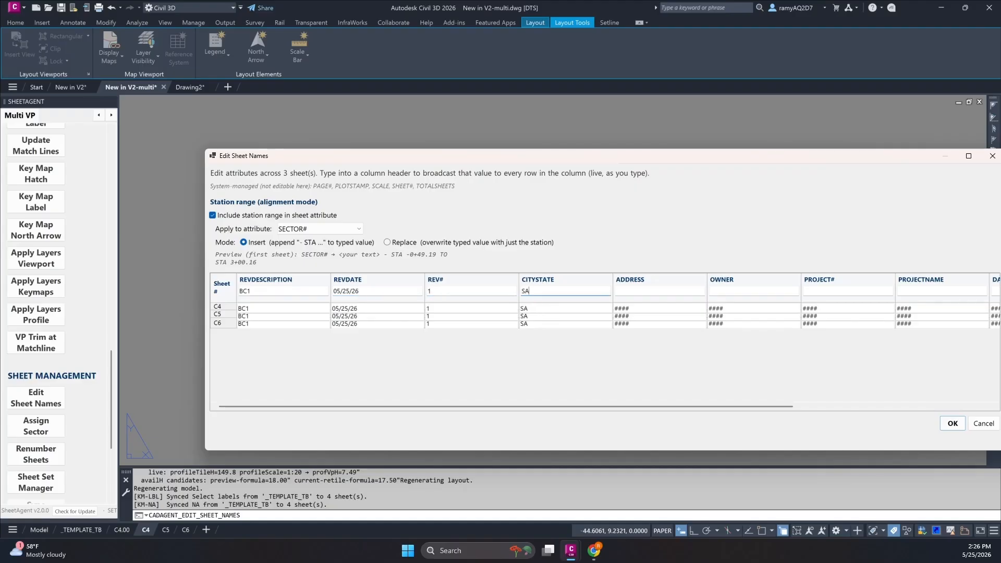
key("BackSpace")
type("SF/CA")
key("Tab")
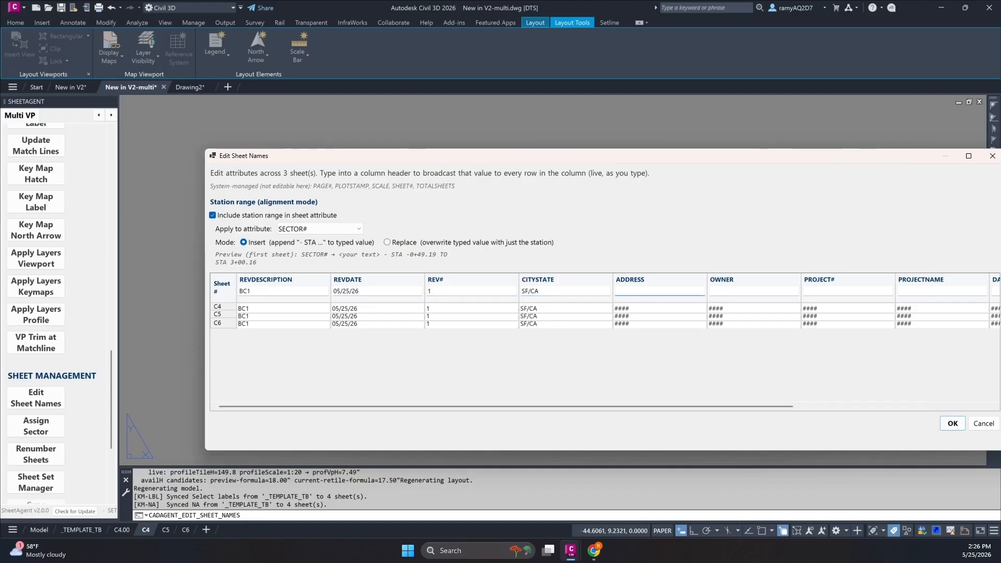
type("---")
left_click_drag(703, 409, 917, 415)
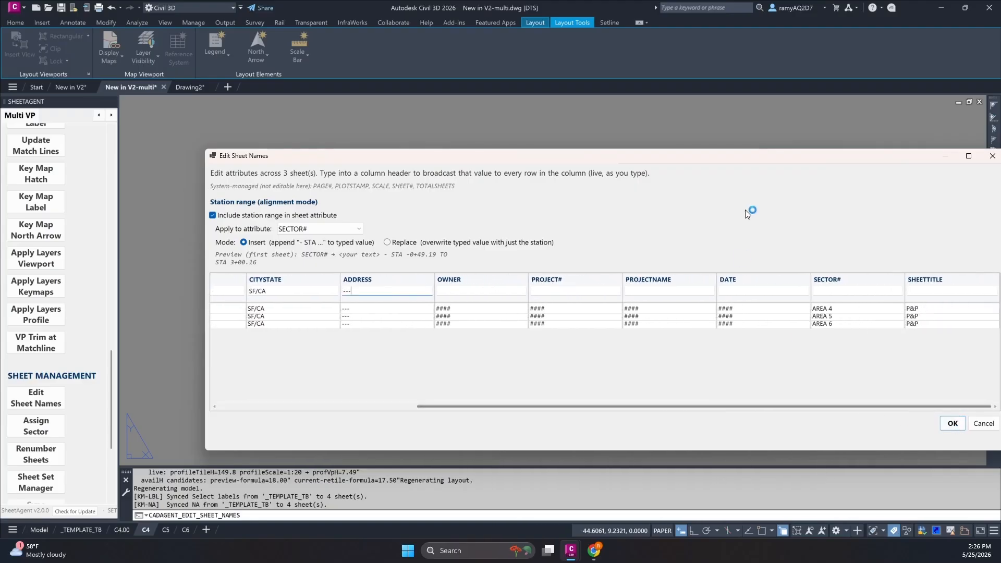
left_click(952, 425)
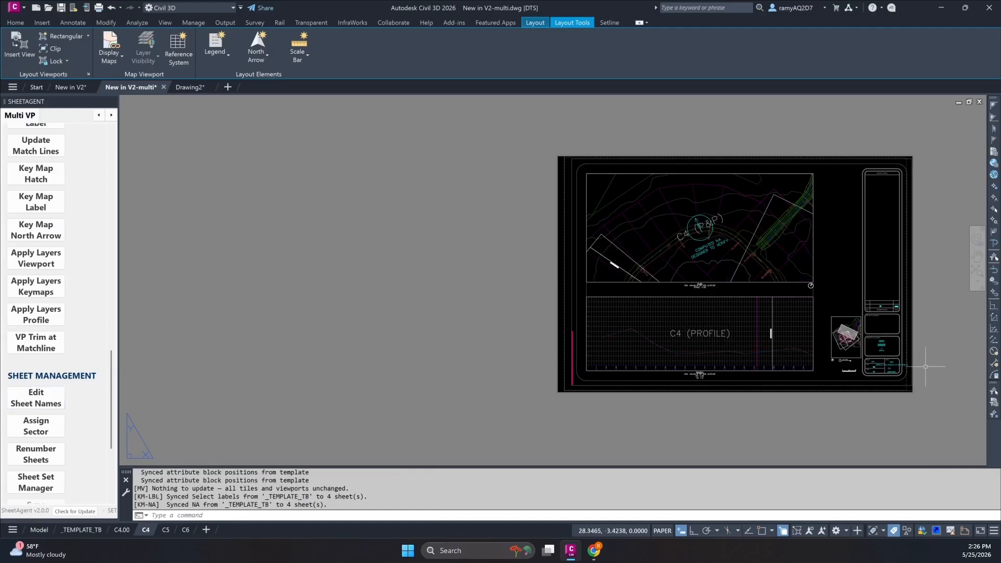
scroll(910, 356, "up", 5)
scroll(709, 329, "down", 3)
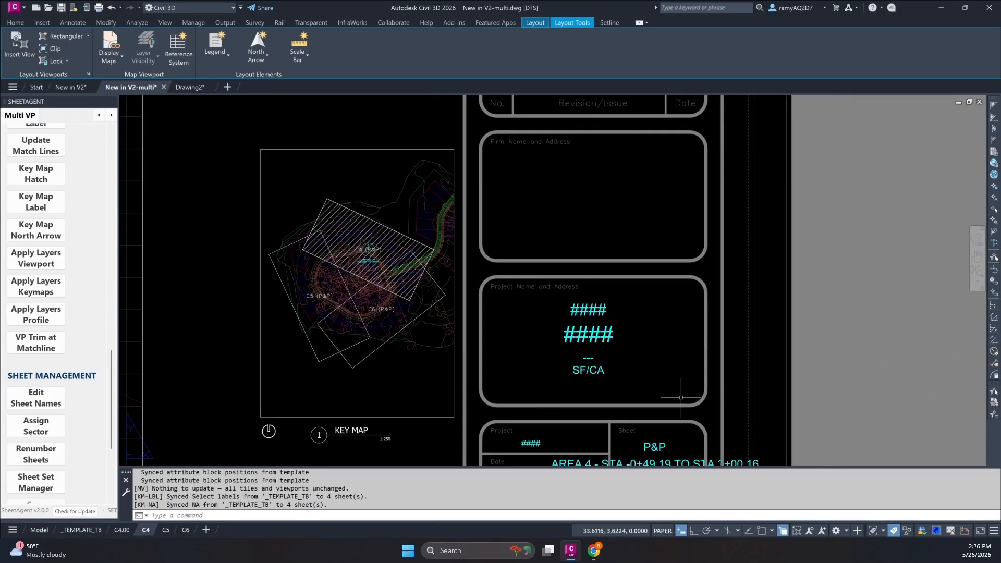
scroll(627, 228, "up", 3)
scroll(723, 235, "down", 3)
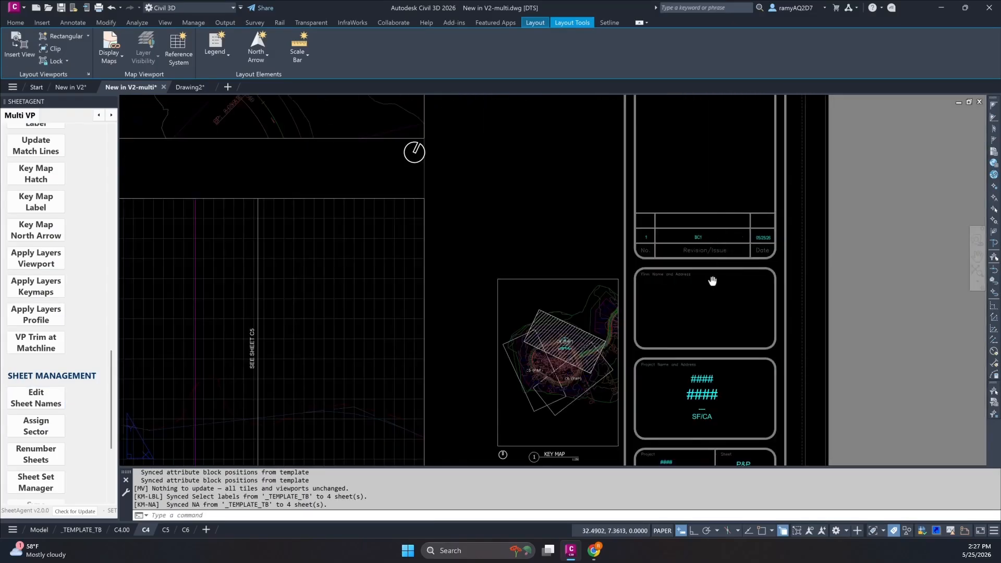
middle_click_drag(713, 281, 667, 220)
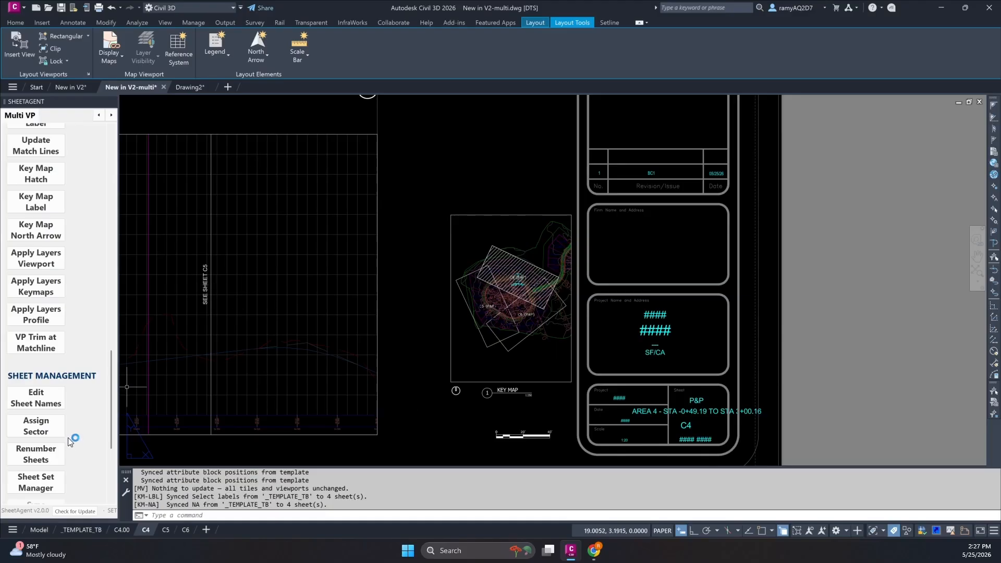
Examine the area names and station ranges listed for sheets C4 to C6 under Assign Sector, then close it.
left_click(47, 432)
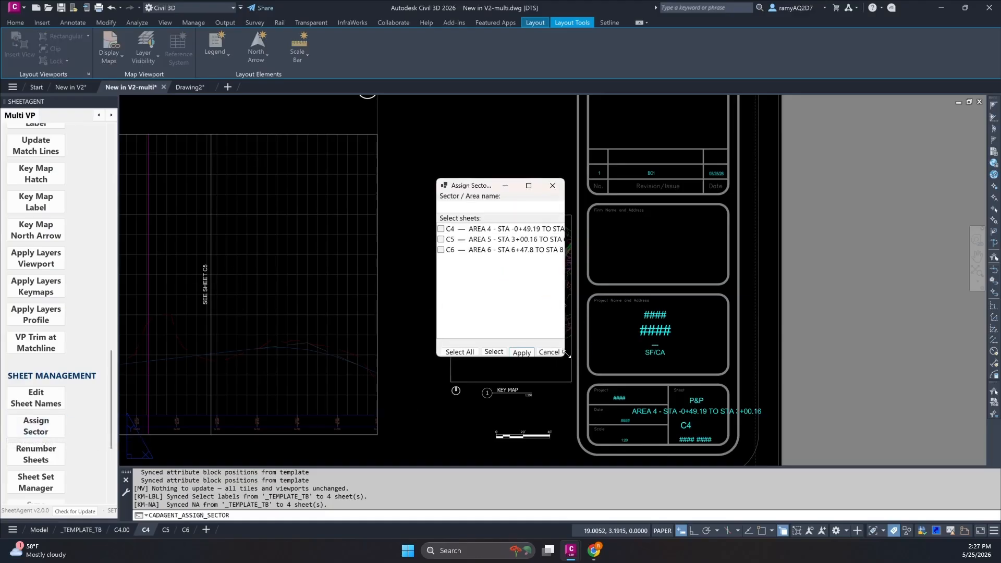
left_click_drag(574, 359, 792, 405)
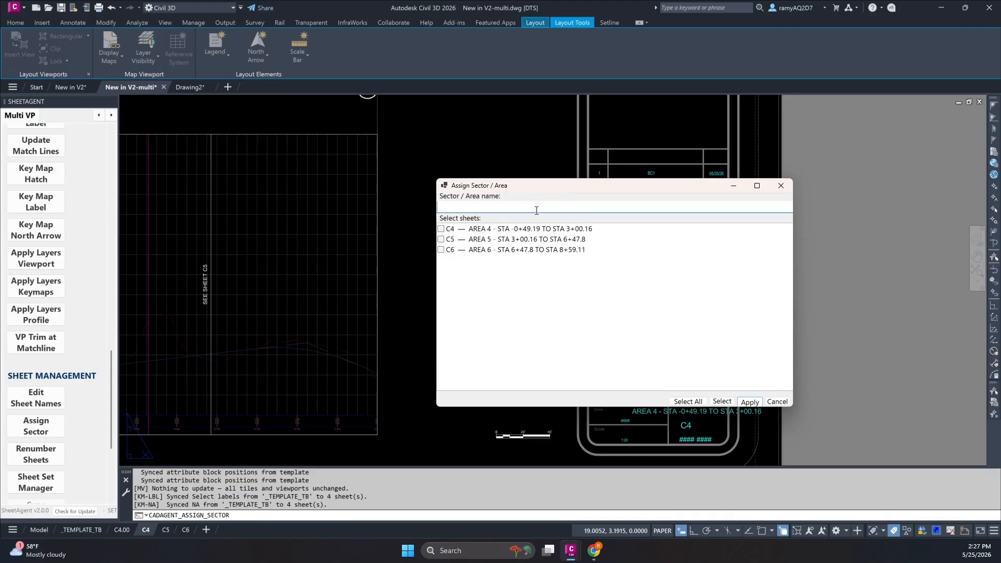
left_click(781, 185)
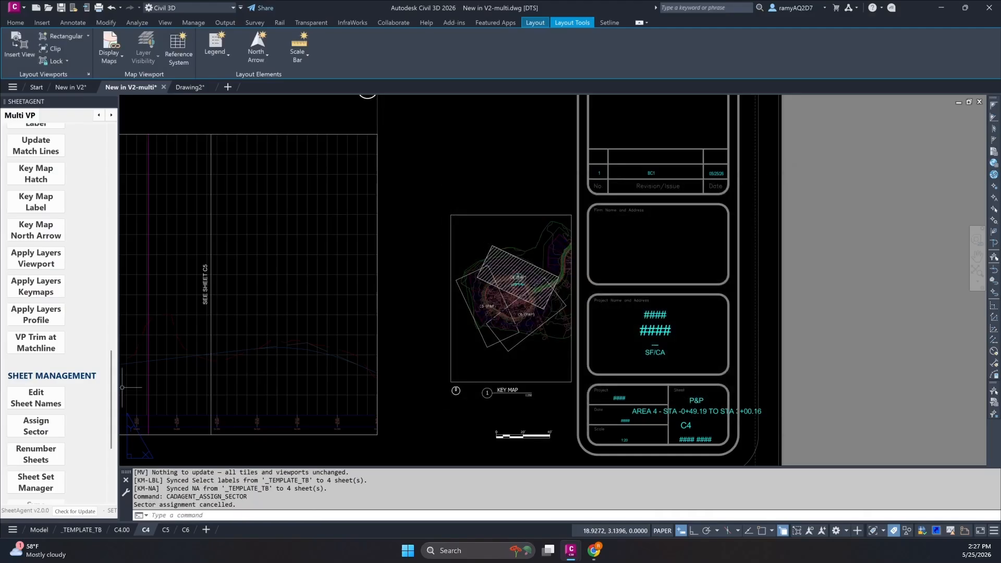
Review the sheet renumbering preview, accept prefix C4, separator "-" and start number 1, and return to model space.
left_click(55, 457)
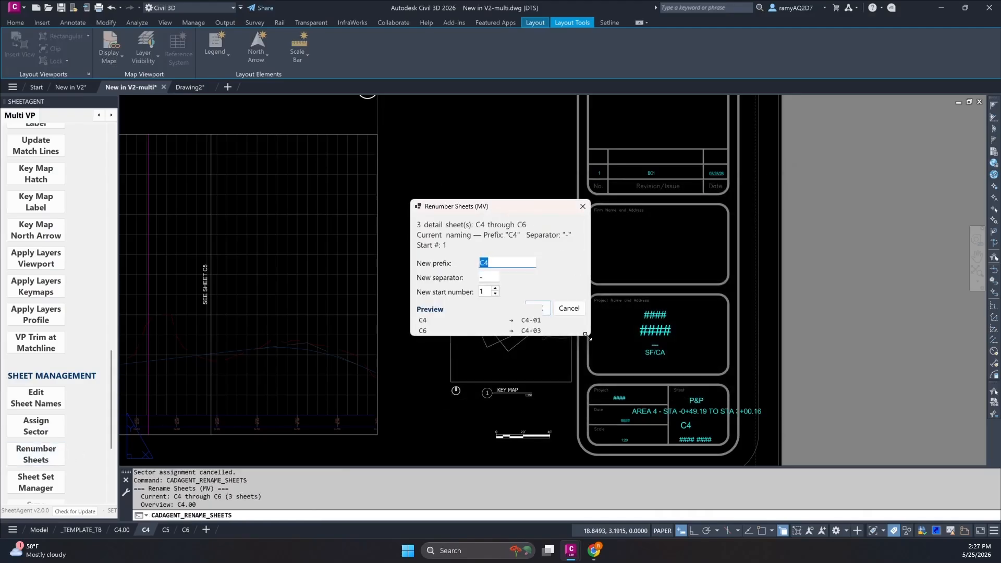
left_click_drag(586, 336, 698, 425)
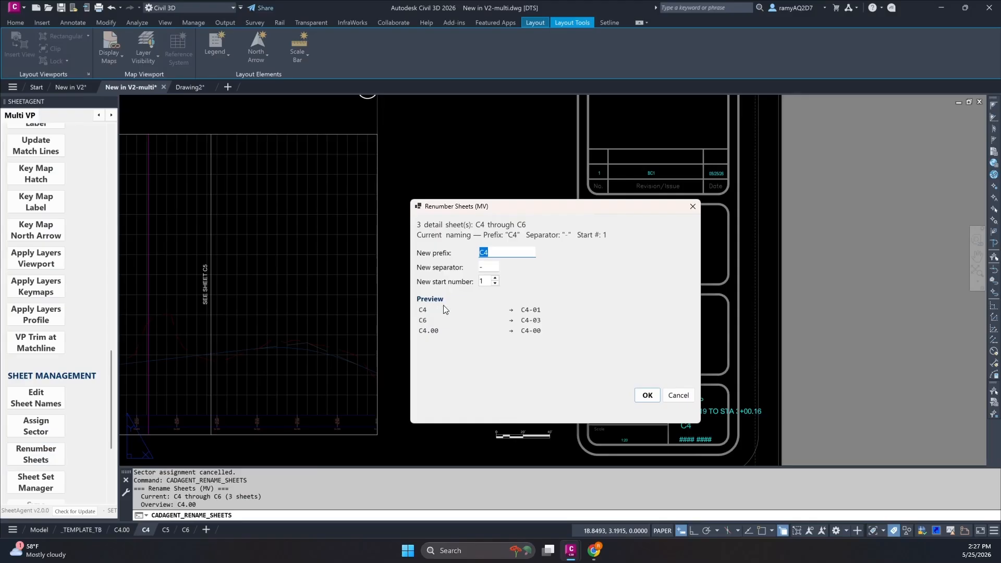
left_click(647, 395)
scroll(469, 364, "down", 4)
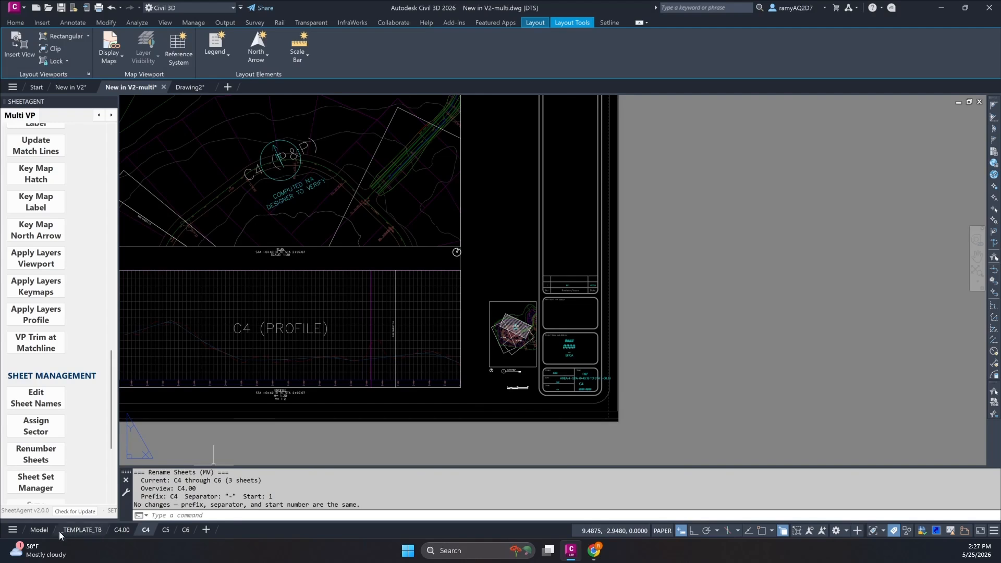
left_click(45, 530)
scroll(30, 410, "down", 3)
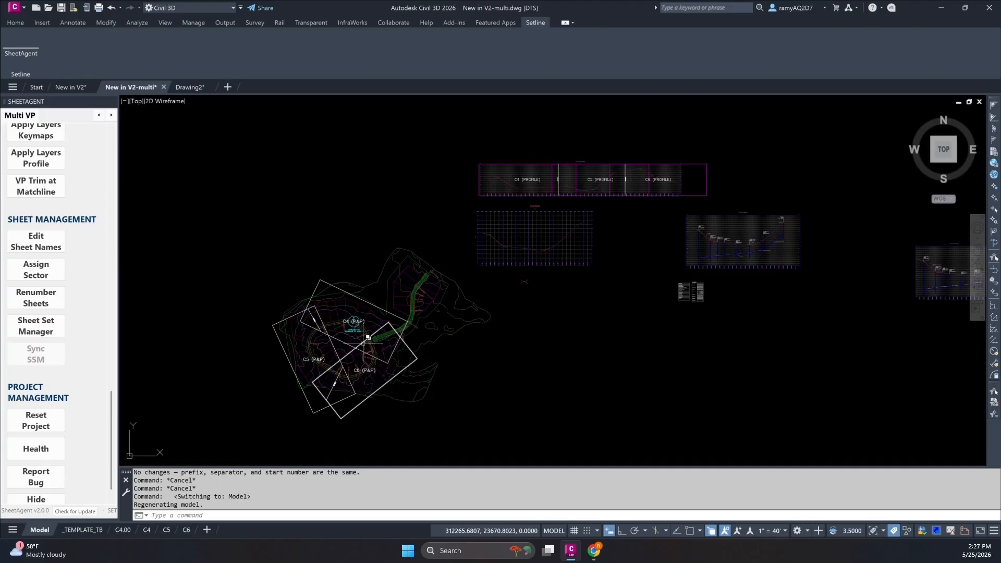
Switch to Drawing2 and choose Part2-StreetsAndHighways from the PDF details folder as the PDF to import.
left_click(189, 87)
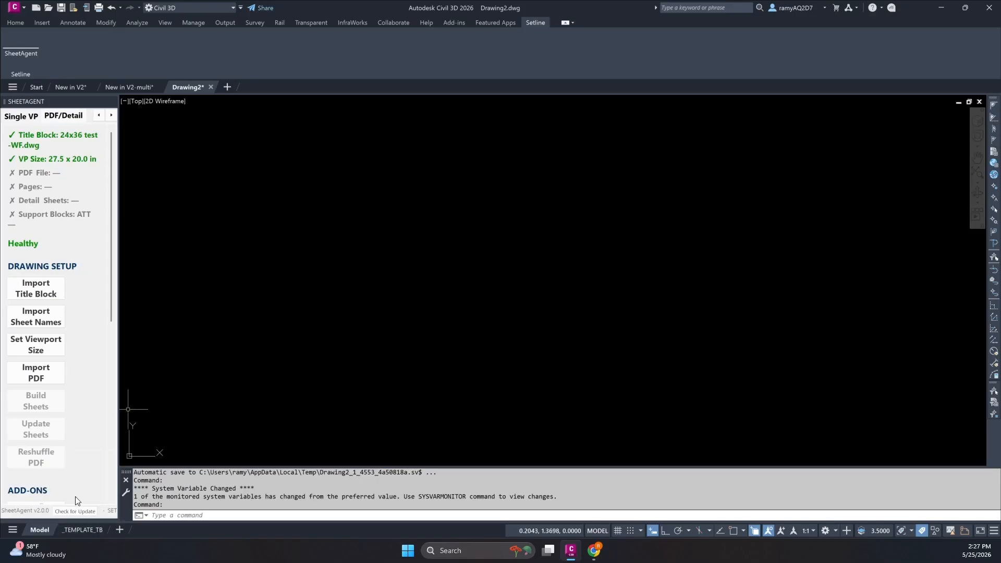
left_click(35, 380)
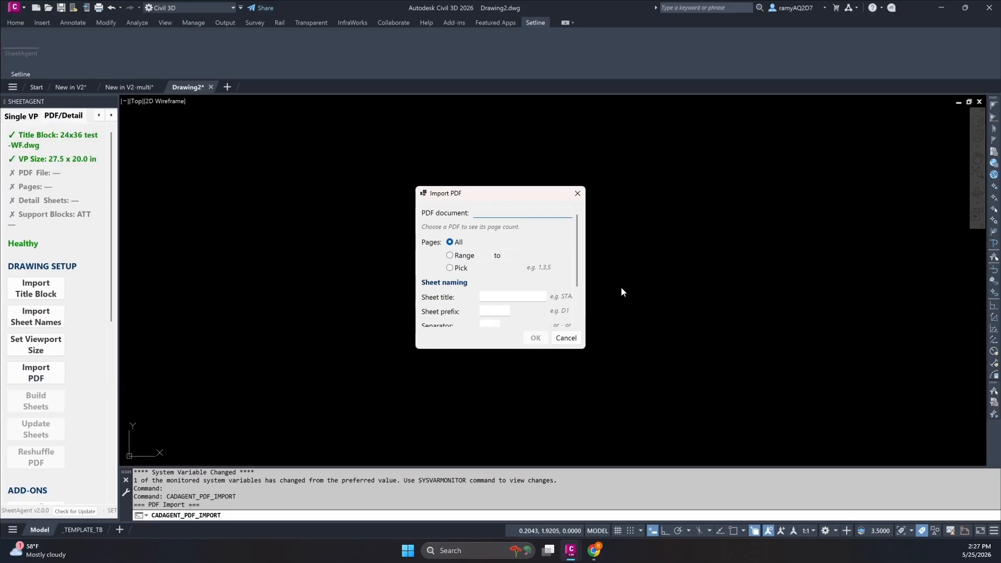
left_click_drag(588, 348, 765, 441)
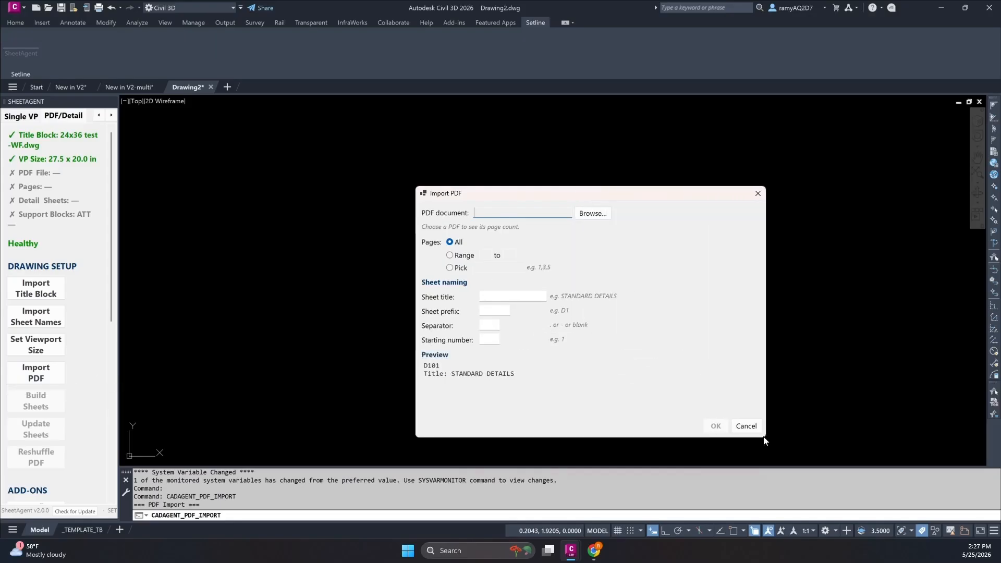
left_click(593, 215)
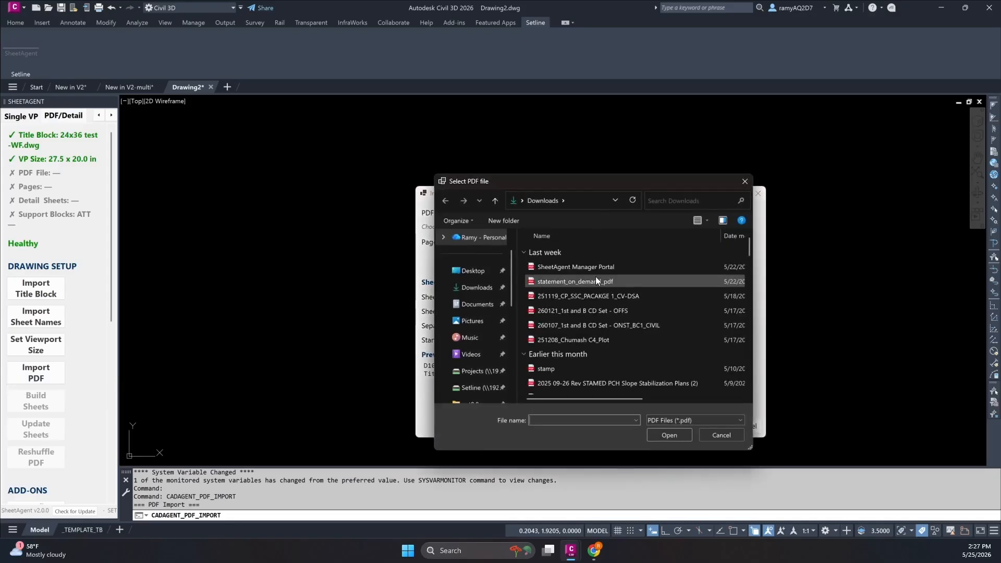
scroll(478, 339, "down", 3)
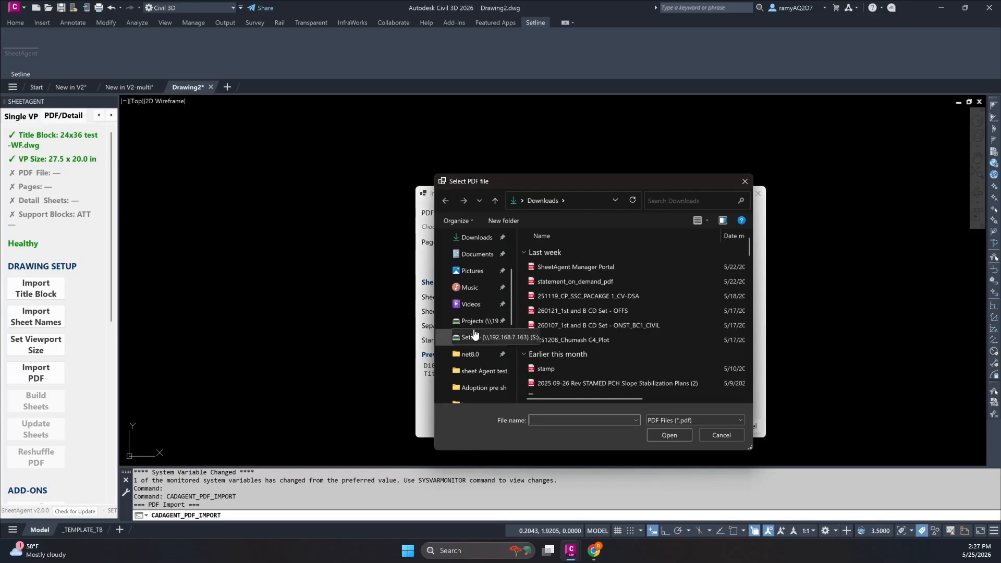
left_click(478, 271)
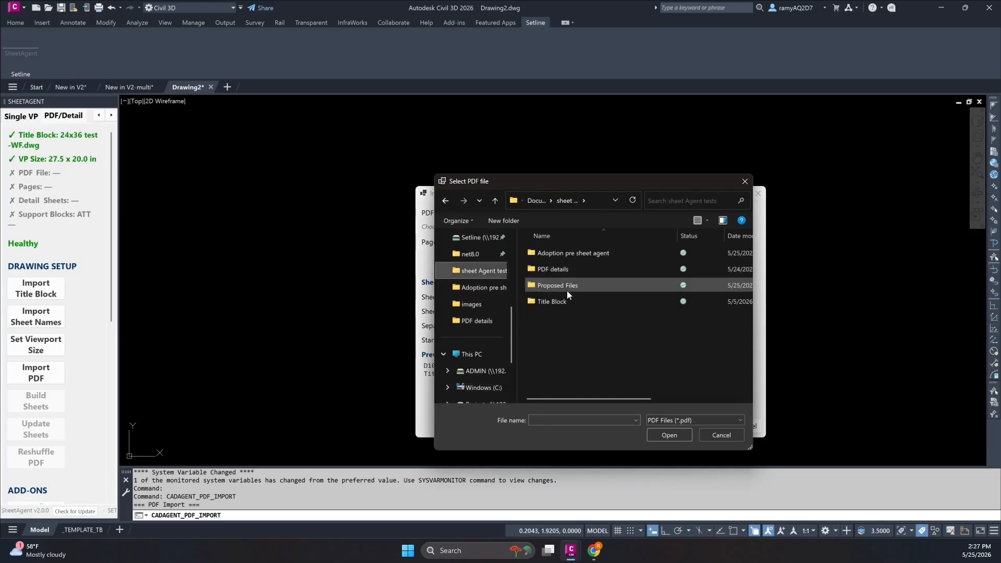
double_click(562, 270)
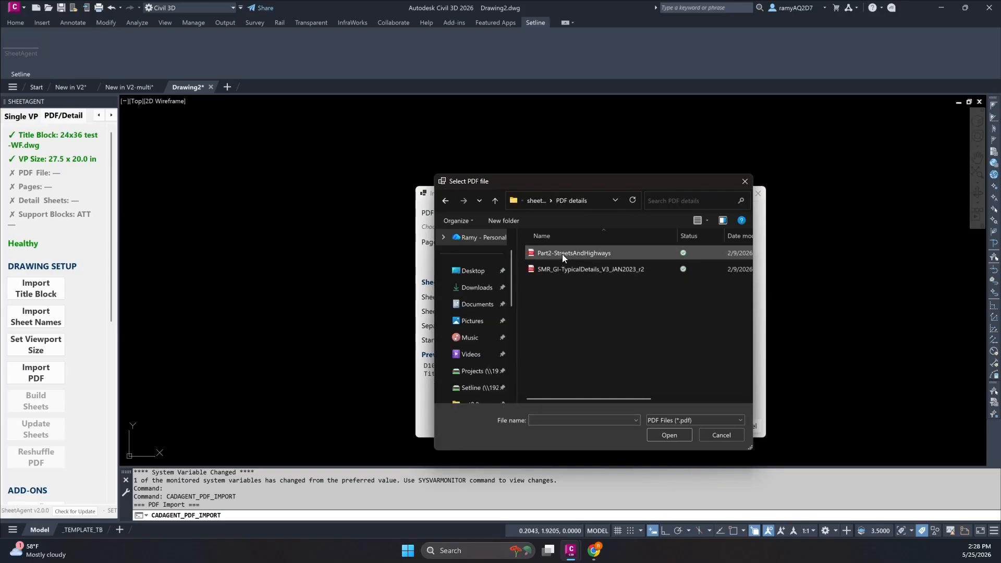
double_click(562, 255)
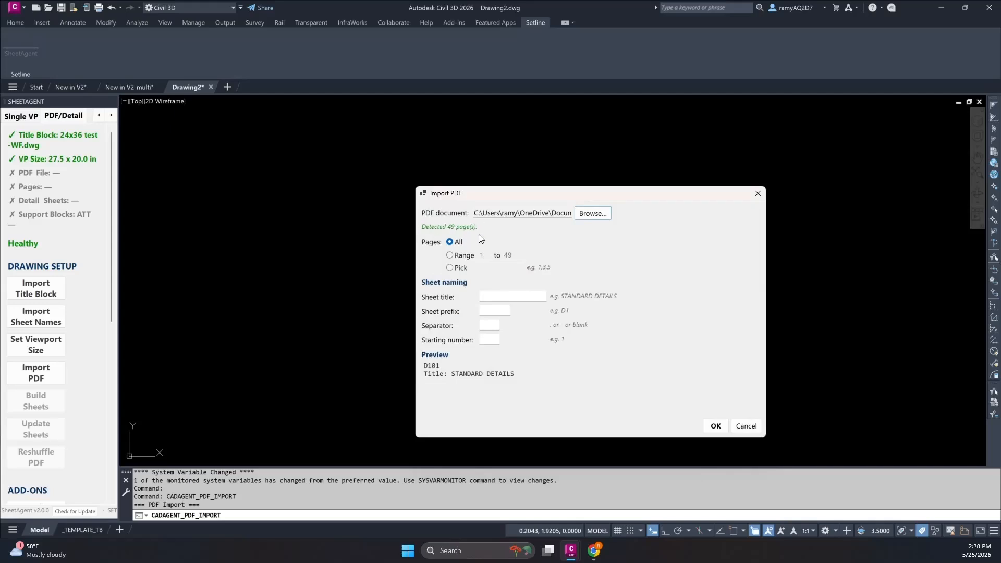
Import PDF pages 1 to 15 with the sheet title Detail, prefix C7 and separator "-".
left_click(450, 255)
key("BackSpace")
key("BackSpace")
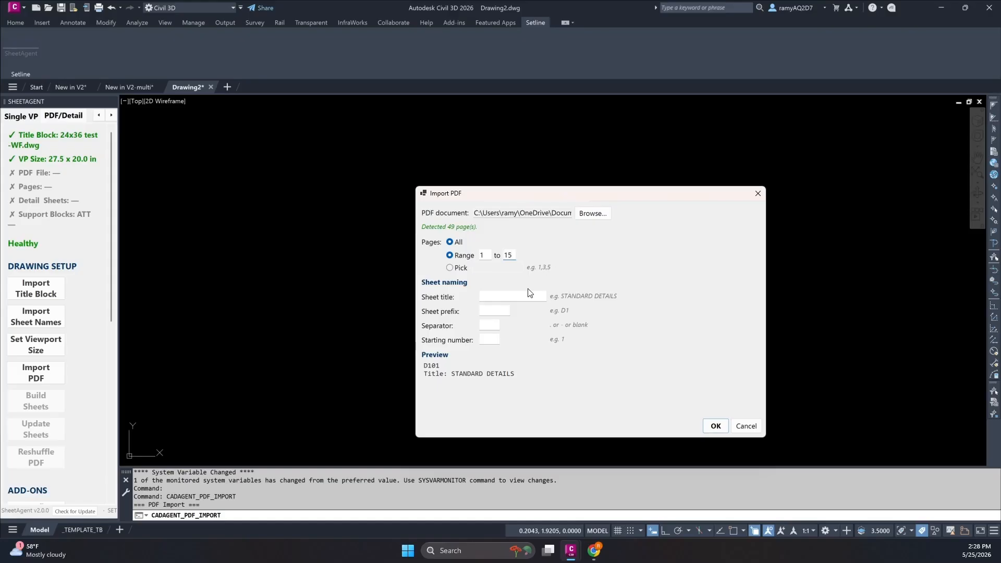
left_click(511, 298)
type("Detail")
key("Tab")
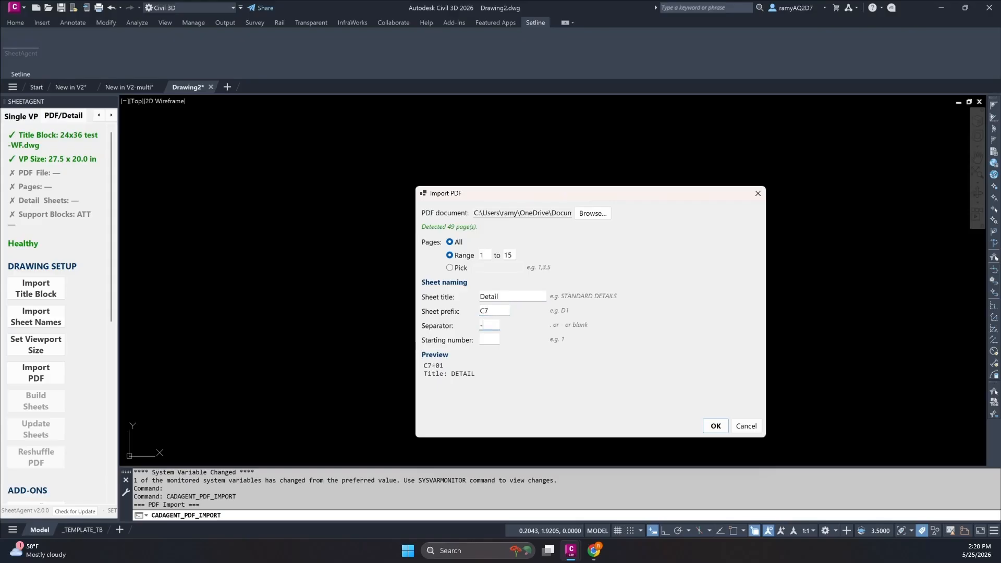
key("Tab")
left_click(715, 426)
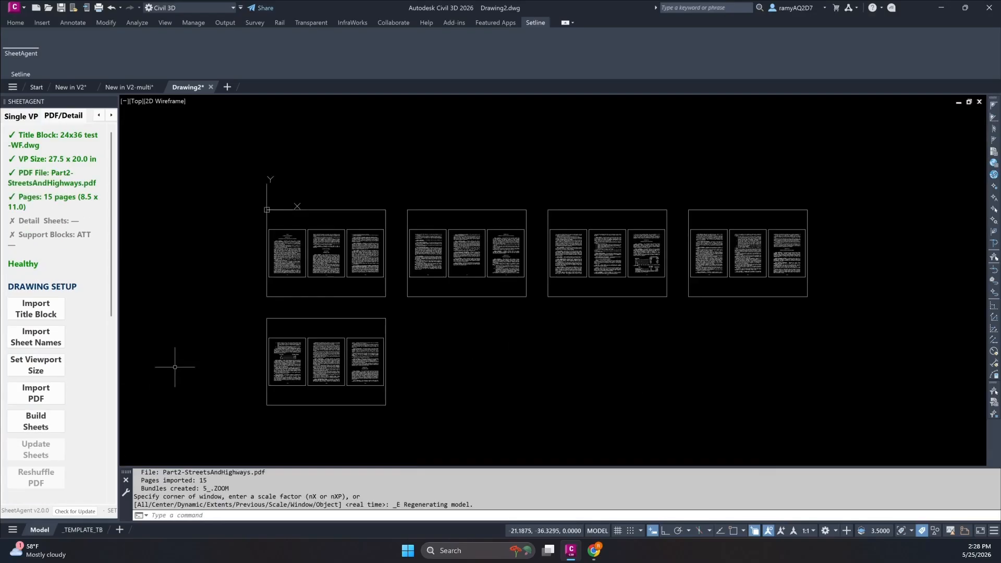
Build the detail sheets from the imported PDF pages and open the project's health check palette.
left_click(51, 426)
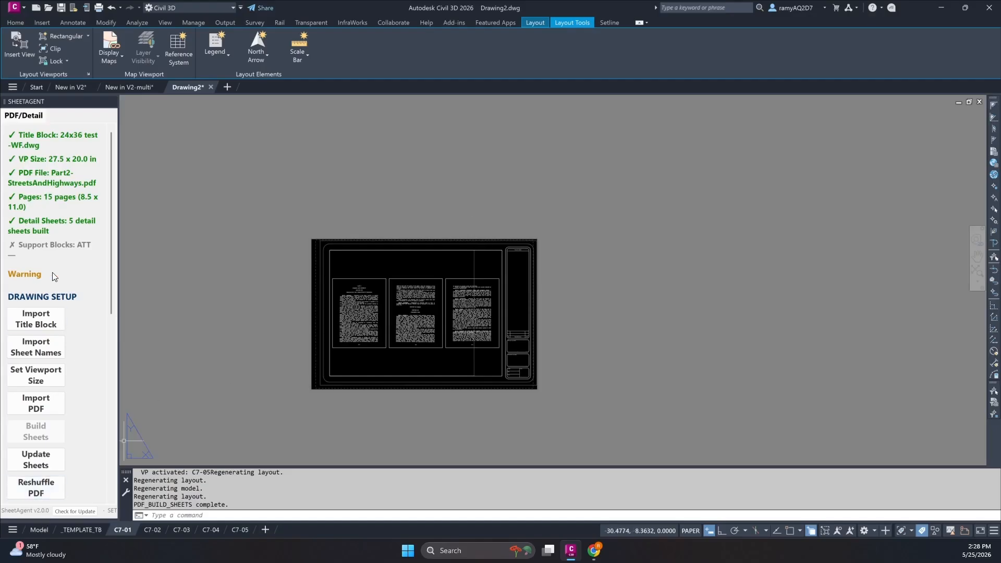
scroll(78, 277, "down", 5)
left_click(51, 463)
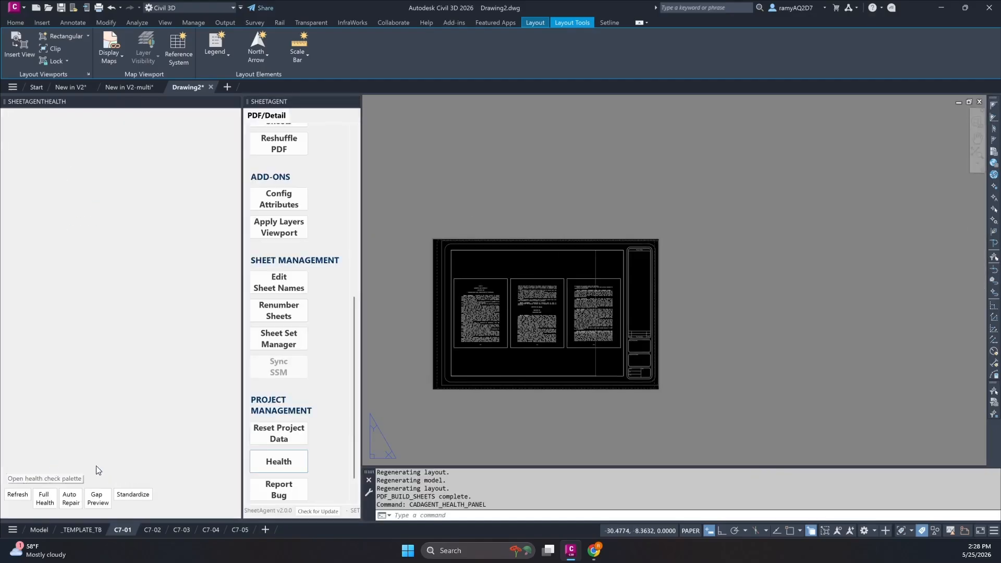